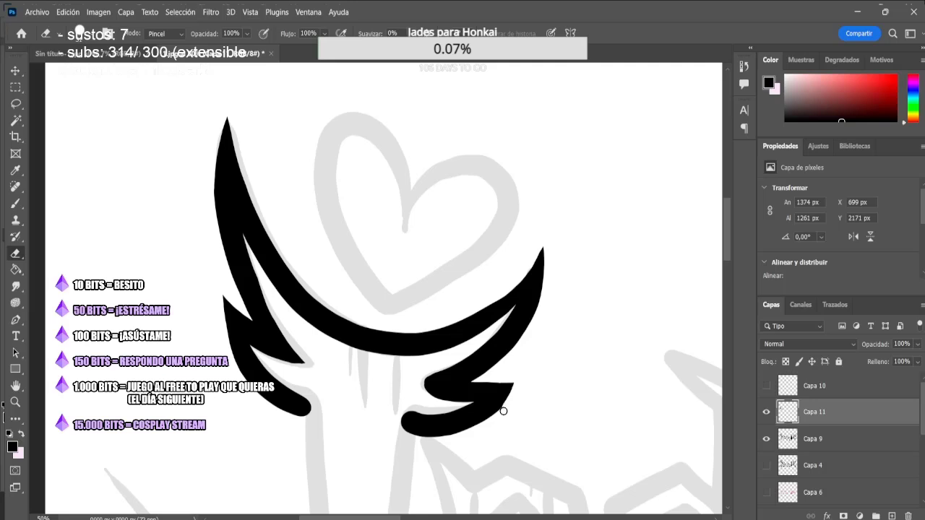
Sharpen the inner notch of the lower-right wing and ink the two long vertical sides of the stem over the sketch
drag(499, 326, 459, 403)
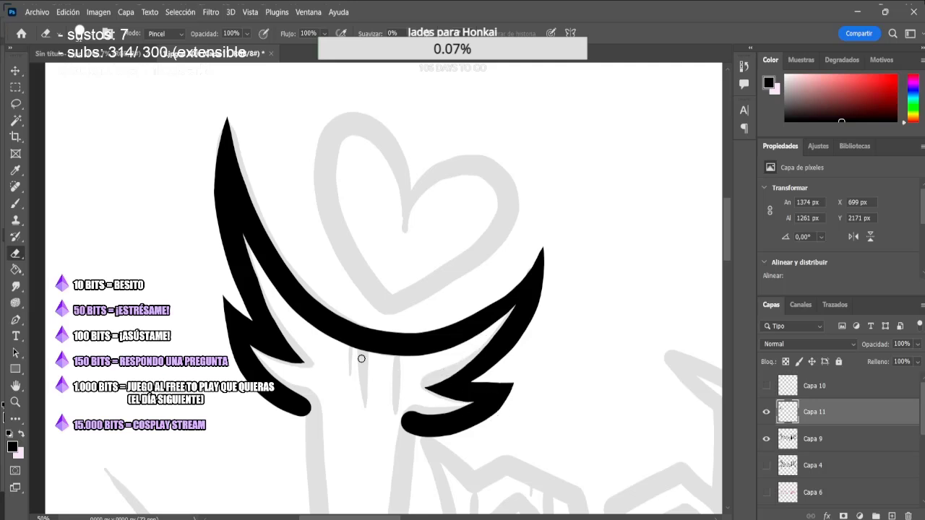
drag(729, 252, 730, 283)
key(ctrl+minus)
click(18, 205)
scroll(361, 192, down, 2)
drag(400, 173, 387, 402)
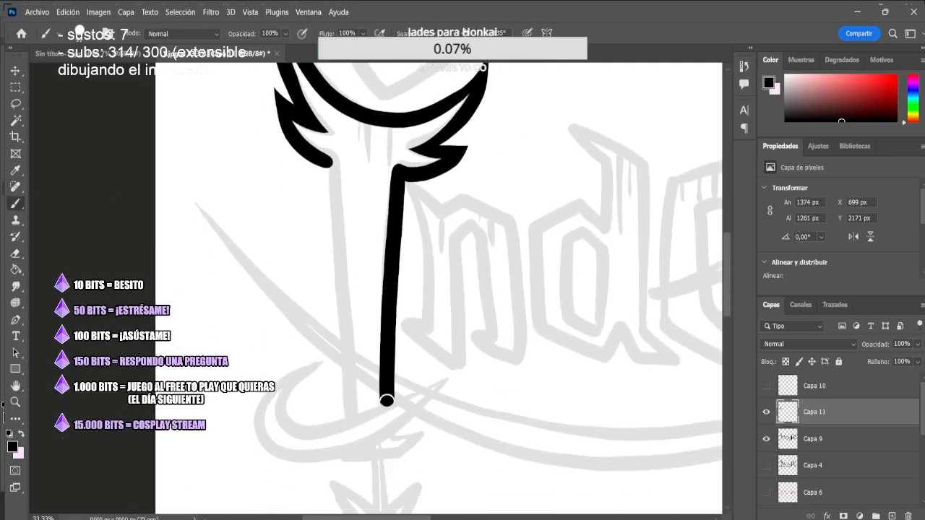
drag(331, 164, 346, 416)
Ink the curved crescent hook that wraps around the base of the stem
mouse_move(447, 380)
mouse_down()
mouse_move(288, 379)
mouse_move(325, 361)
mouse_move(254, 439)
mouse_move(268, 458)
mouse_up()
key(ctrl+plus)
key(space)
drag(215, 383, 400, 251)
key(ctrl+plus)
drag(454, 279, 429, 296)
Erase along the ends of the hook to taper them into sharp points
key(e)
drag(500, 252, 403, 290)
drag(523, 258, 471, 296)
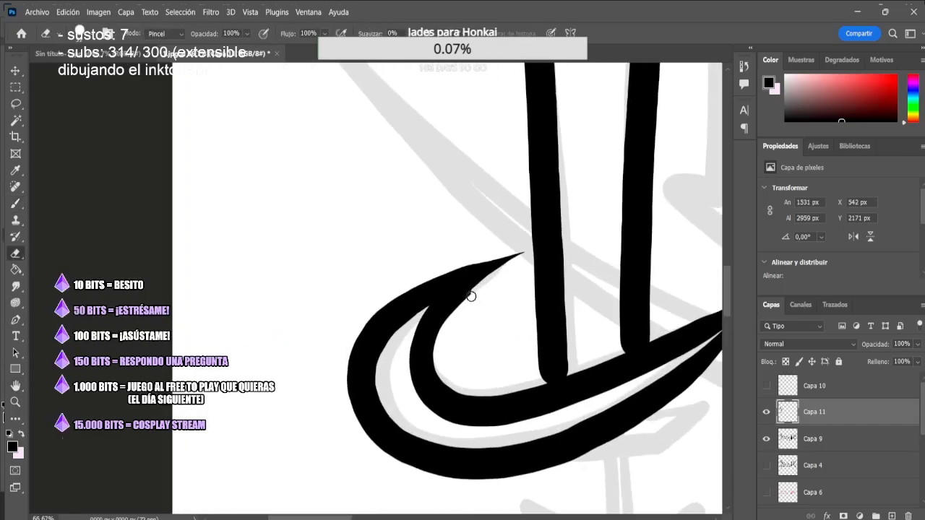
scroll(403, 287, right, 5)
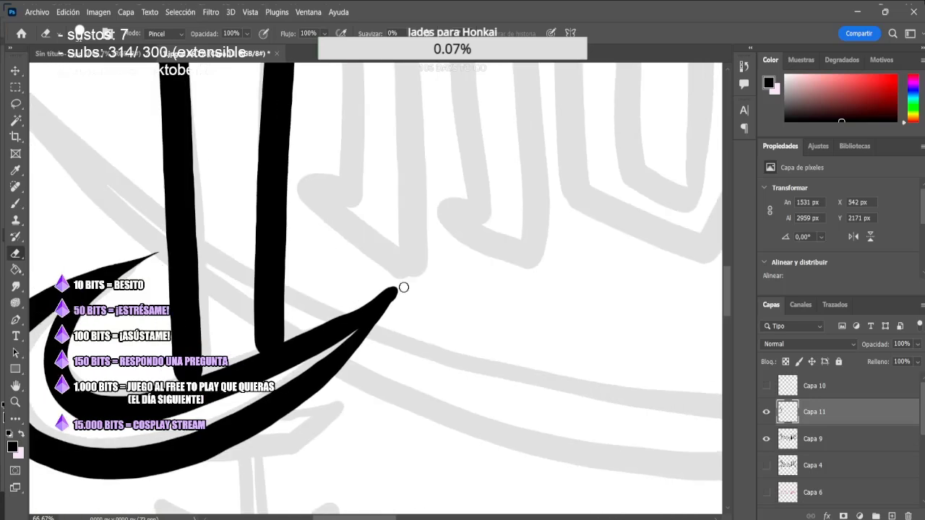
Ink the small spike below the hook's right end and trim it to a sharp point
key(b)
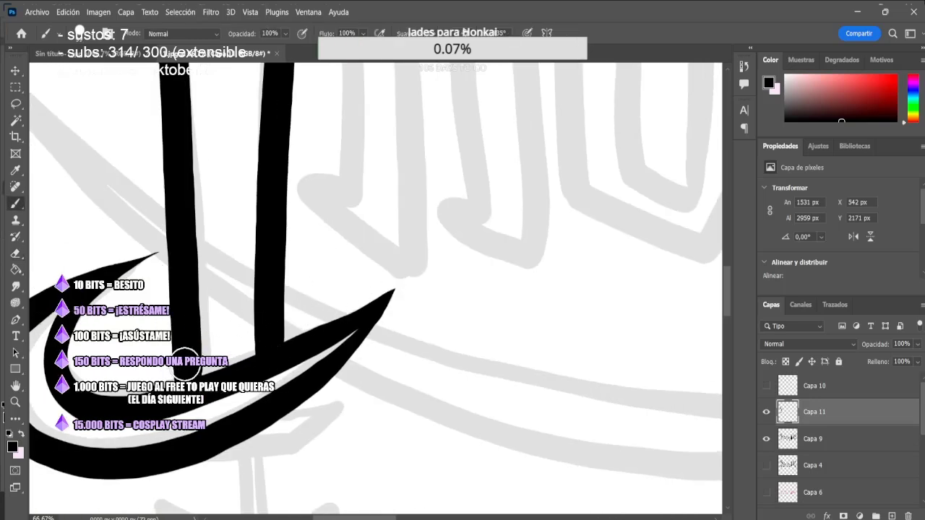
mouse_move(280, 408)
mouse_down()
mouse_move(361, 254)
mouse_move(249, 303)
mouse_up()
key(e)
mouse_move(441, 241)
mouse_down()
mouse_move(403, 301)
mouse_move(410, 316)
mouse_up()
Ink the short double-line shaft and the downward arrowhead beneath the hook
key(b)
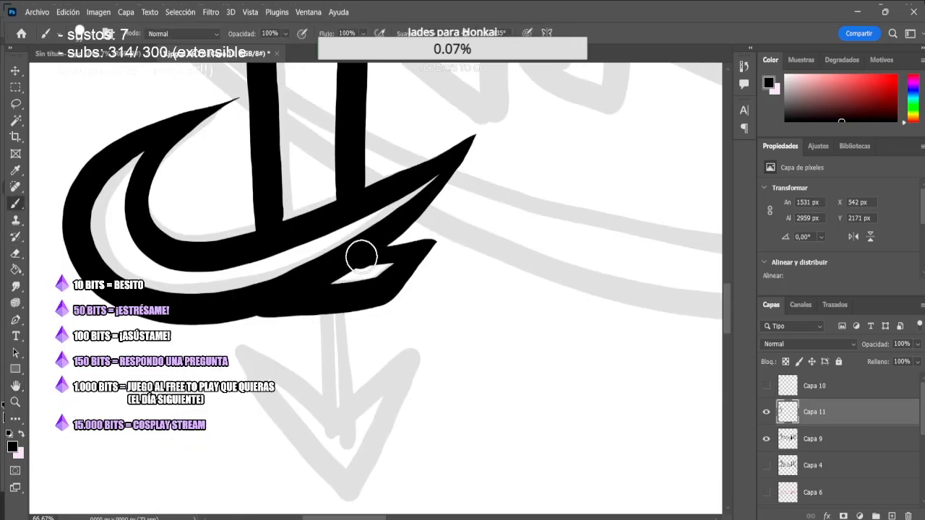
scroll(274, 210, down, 2)
drag(324, 247, 328, 347)
drag(346, 246, 352, 436)
mouse_move(350, 339)
mouse_down()
mouse_move(429, 272)
mouse_move(352, 444)
mouse_up()
Clean up the shaft and sharpen the three points of the downward arrowhead with the Eraser
key(e)
drag(238, 267, 221, 261)
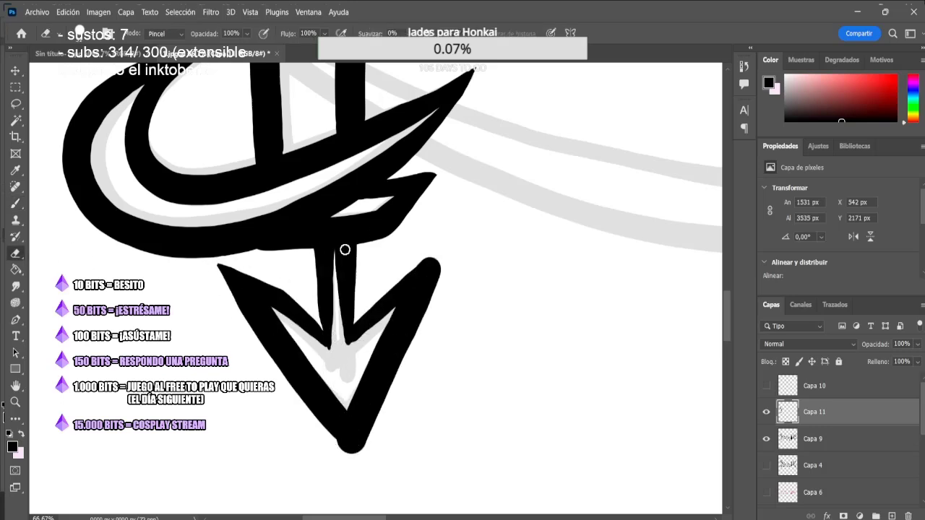
key(b)
click(18, 253)
drag(331, 269, 334, 343)
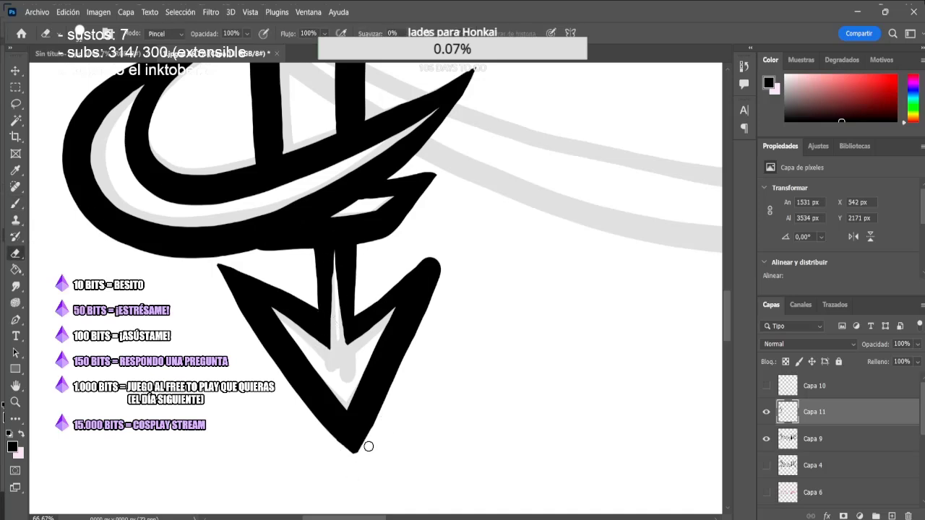
drag(433, 264, 415, 368)
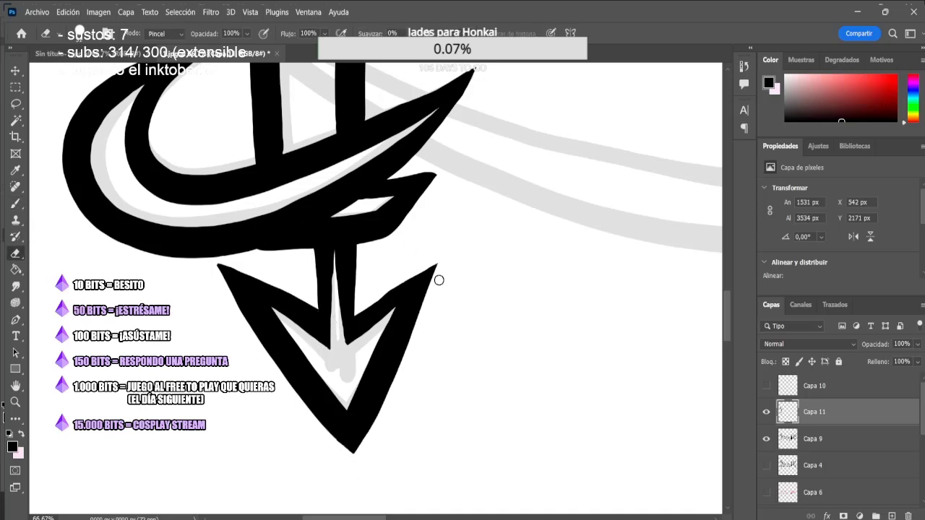
Erase the overlapping lines at the base so the stem opens into the hook, spike and shaft
key(ctrl+minus)
key(ctrl+minus)
drag(586, 192, 588, 244)
key(ctrl+plus)
mouse_move(346, 261)
mouse_down()
mouse_move(312, 294)
mouse_move(381, 286)
mouse_move(378, 296)
mouse_move(366, 272)
mouse_move(360, 303)
mouse_move(287, 308)
mouse_up()
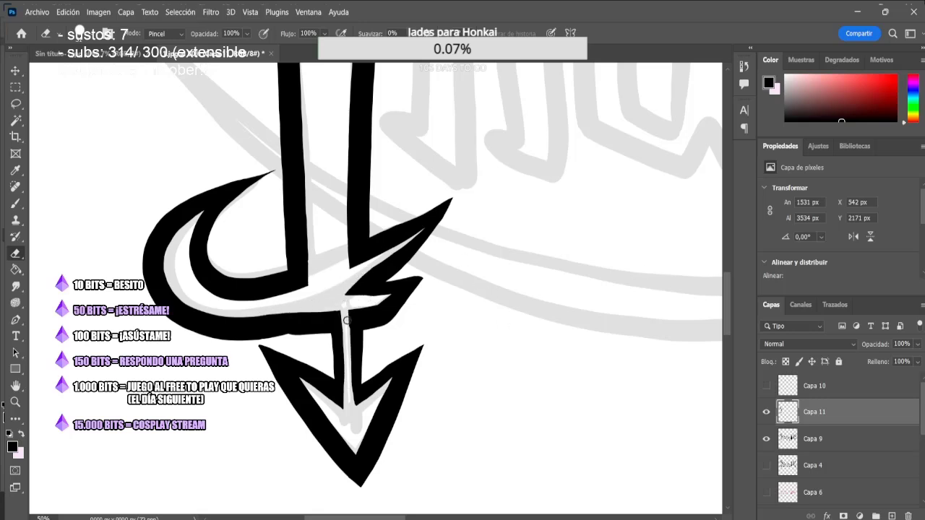
Ink the heart outline above the crescent at the top of the stem
drag(727, 289, 729, 222)
key(b)
mouse_move(371, 232)
mouse_down()
mouse_move(455, 179)
mouse_move(379, 220)
mouse_move(289, 150)
mouse_move(467, 269)
mouse_move(374, 204)
mouse_move(372, 172)
mouse_move(286, 194)
mouse_move(348, 141)
mouse_up()
click(15, 254)
click(15, 204)
click(16, 253)
key(b)
key(e)
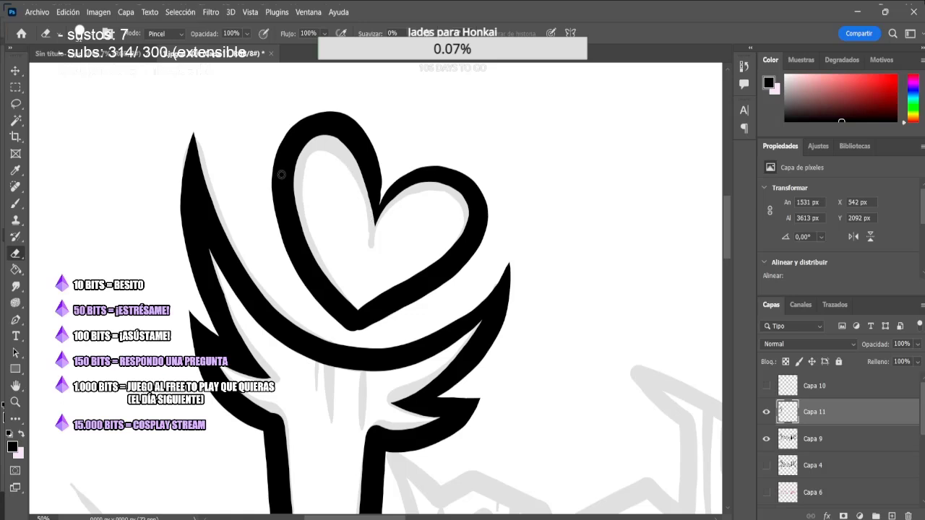
Extend the heart's central cleft downward and taper its end to a fine point
key(b)
mouse_move(373, 234)
mouse_down()
mouse_move(403, 182)
mouse_move(378, 212)
mouse_move(390, 155)
mouse_up()
key(e)
drag(372, 214, 369, 265)
Create a new layer and ink the long sweeping double-line tail running beneath the lettering
key(ctrl+minus)
key(ctrl+minus)
key(ctrl+minus)
click(891, 516)
key(b)
mouse_move(533, 329)
mouse_down()
mouse_move(440, 310)
mouse_move(83, 182)
mouse_move(270, 308)
mouse_move(84, 179)
mouse_up()
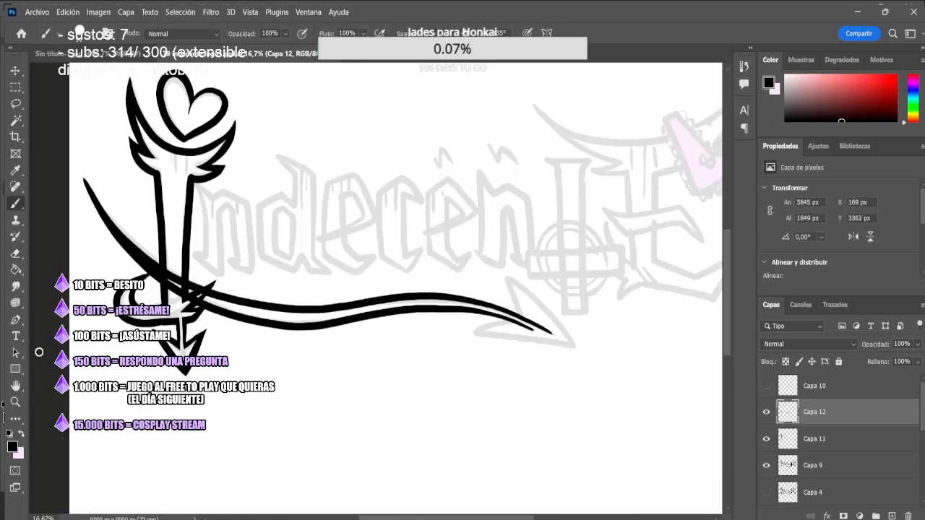
key(ctrl+z)
mouse_move(552, 332)
mouse_down()
mouse_move(397, 302)
mouse_move(86, 184)
mouse_up()
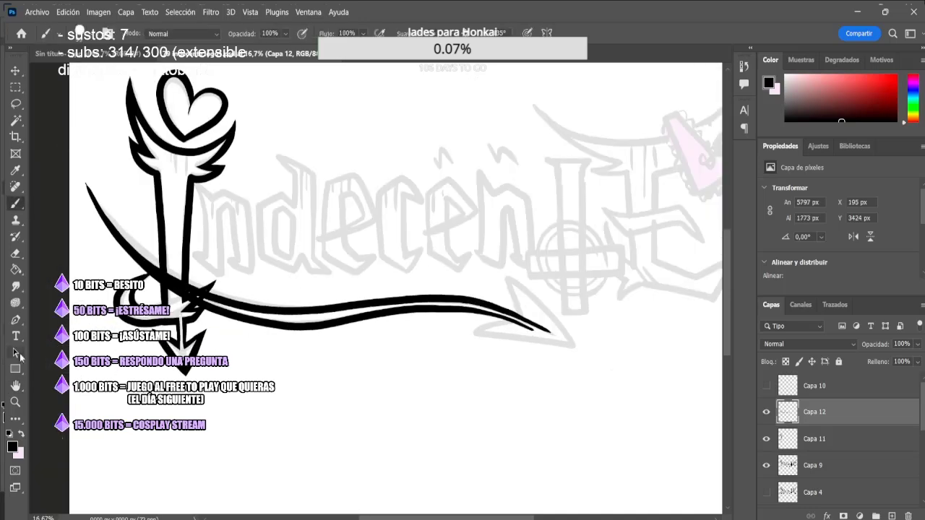
Ink the large arrowhead at the right end of the tail and taper the line ends inside it
drag(591, 316, 452, 297)
key(ctrl+plus)
key(ctrl+plus)
key(ctrl+plus)
mouse_move(452, 297)
mouse_down()
mouse_move(409, 242)
mouse_move(438, 251)
mouse_up()
key(e)
drag(417, 301, 345, 275)
mouse_move(474, 307)
mouse_down()
mouse_move(425, 277)
mouse_move(377, 272)
mouse_move(540, 348)
mouse_move(368, 273)
mouse_up()
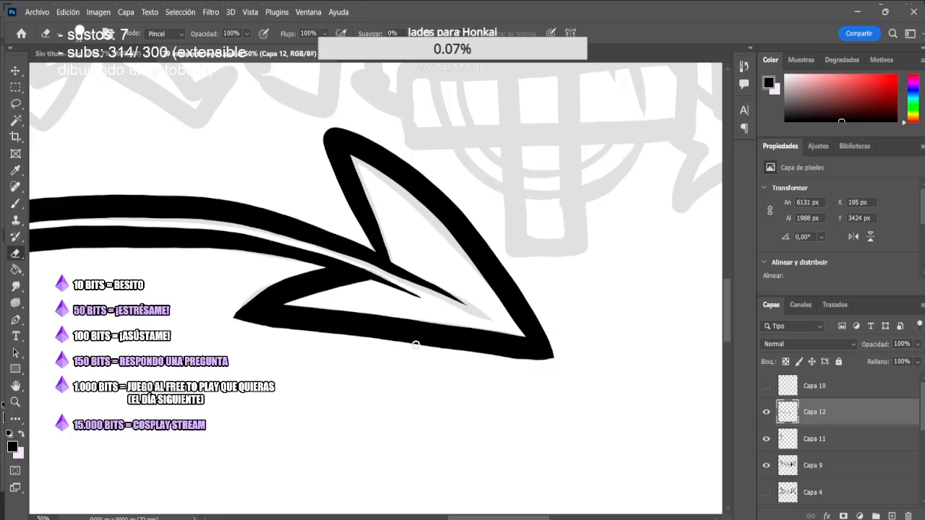
Touch up the tips of the large arrowhead at the tail's end with the Brush
click(16, 204)
key(ctrl+minus)
key(ctrl+minus)
key(ctrl+minus)
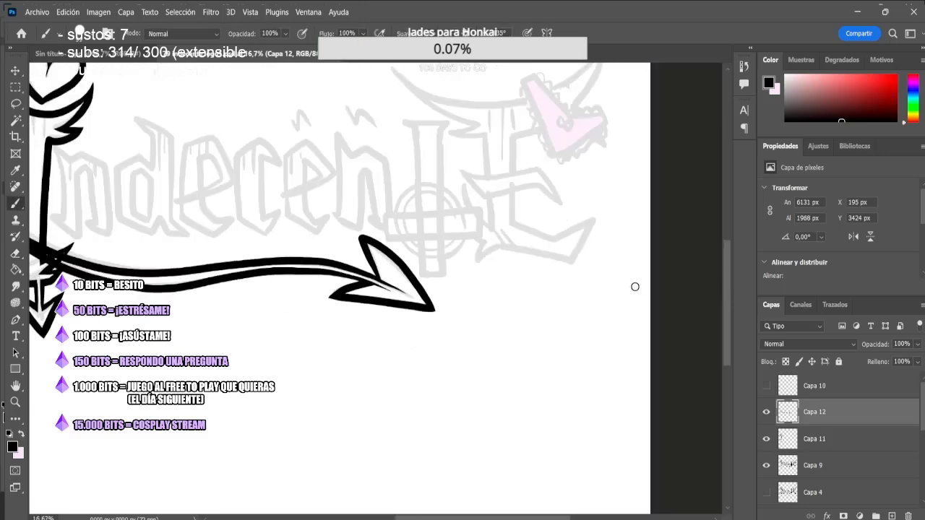
click(16, 386)
mouse_move(422, 203)
mouse_down()
mouse_move(530, 238)
mouse_move(409, 206)
mouse_up()
key(ctrl+plus)
key(ctrl+plus)
key(ctrl+plus)
click(18, 204)
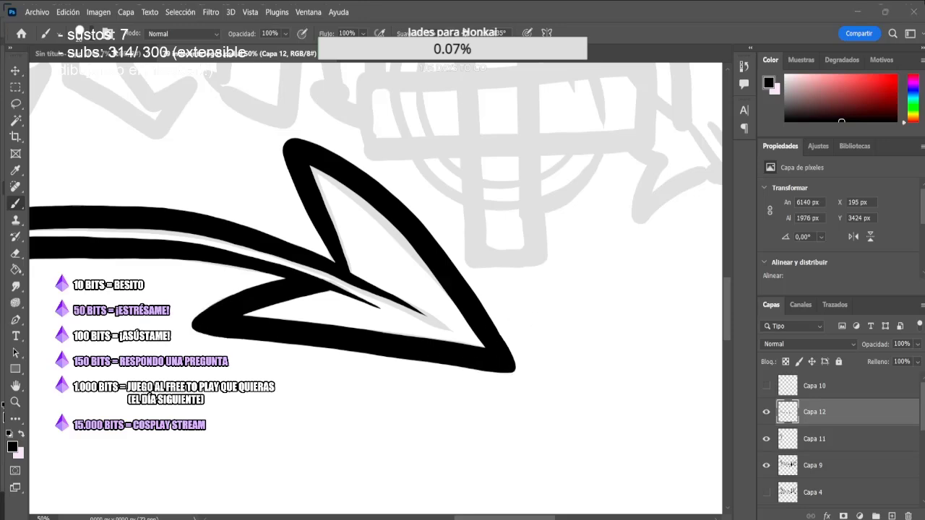
Erase the part of the tail on Capa 12 that crosses the inside of the stem
key(ctrl+minus)
key(space)
mouse_move(231, 235)
mouse_down()
mouse_move(316, 210)
mouse_move(578, 256)
mouse_up()
drag(105, 228, 411, 287)
key(ctrl+plus)
key(e)
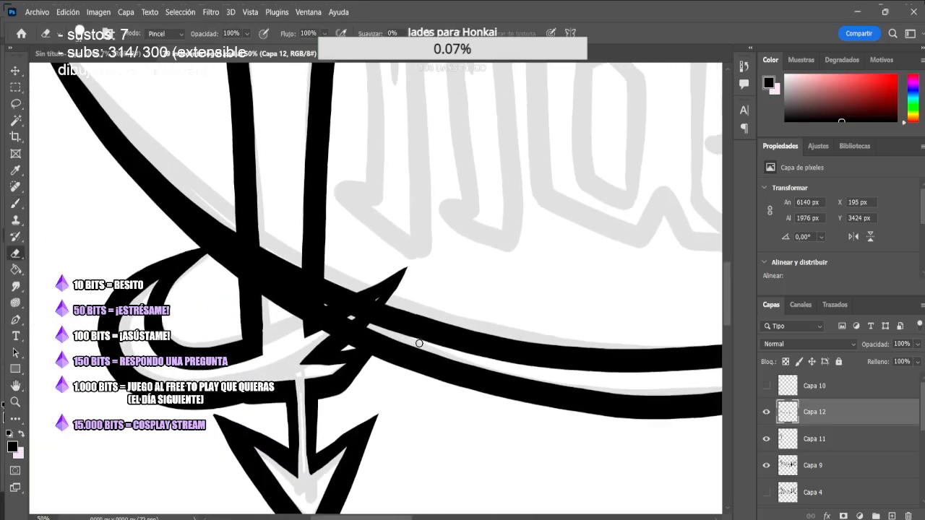
drag(419, 343, 262, 270)
Erase the overlapping stem and spike lines on Capa 11 and clean the tail crossing on Capa 12
click(814, 438)
drag(373, 325, 334, 309)
key(alt+])
mouse_move(266, 249)
mouse_down()
mouse_move(269, 298)
mouse_move(265, 250)
mouse_up()
mouse_move(290, 315)
mouse_down()
mouse_move(293, 272)
mouse_move(301, 332)
mouse_up()
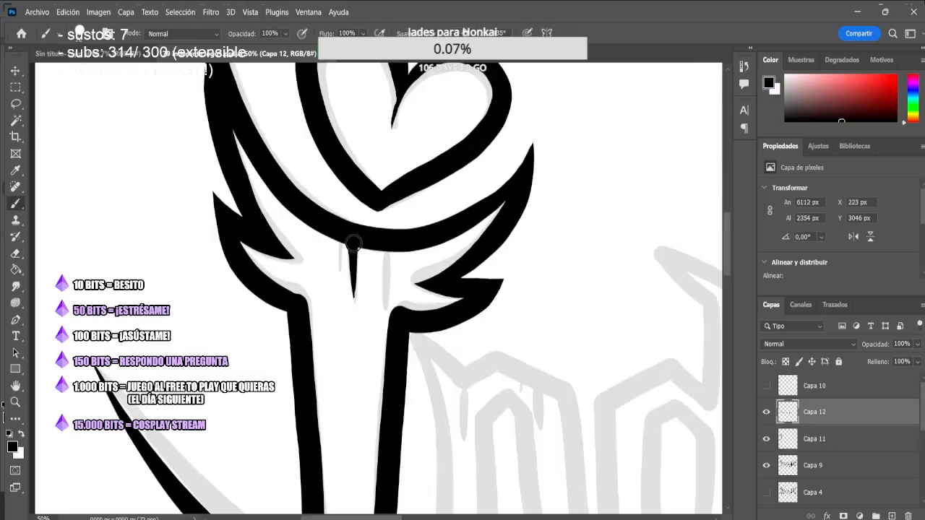
Ink thin drips hanging from the crescent at the top of the stem and save the file
drag(383, 309, 388, 245)
drag(339, 257, 342, 242)
scroll(529, 325, down, 5)
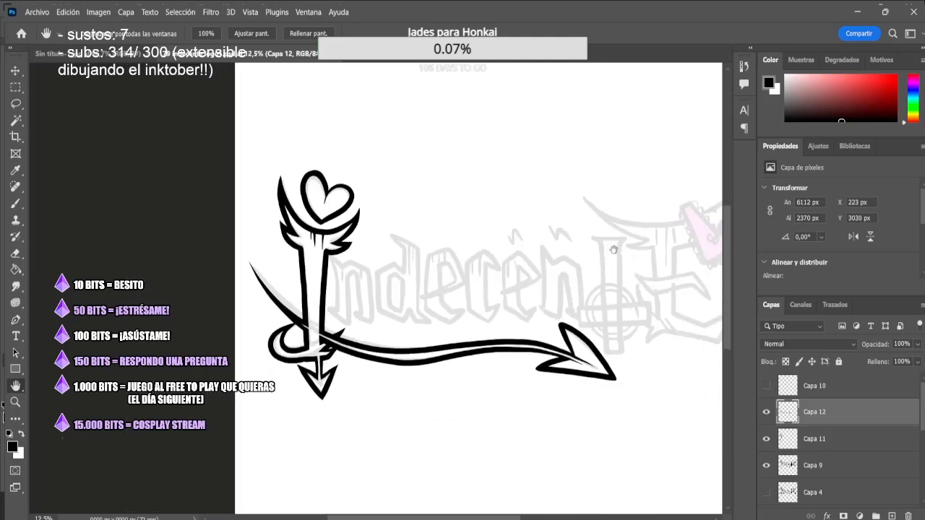
key(ctrl+s)
Ink the outline of the gothic letter "n" beside the stem on Capa 12
key(ctrl+plus)
key(ctrl+plus)
key(ctrl+plus)
key(ctrl+plus)
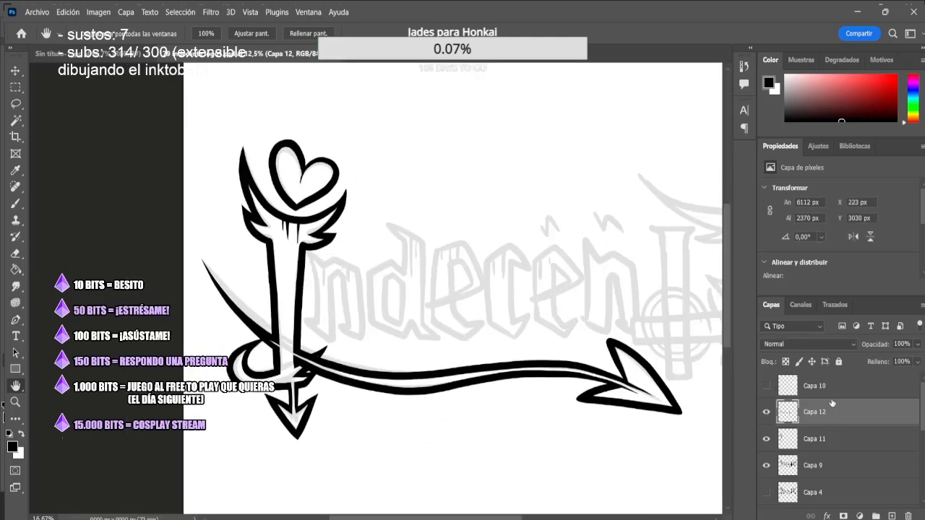
key(b)
key(ctrl+plus)
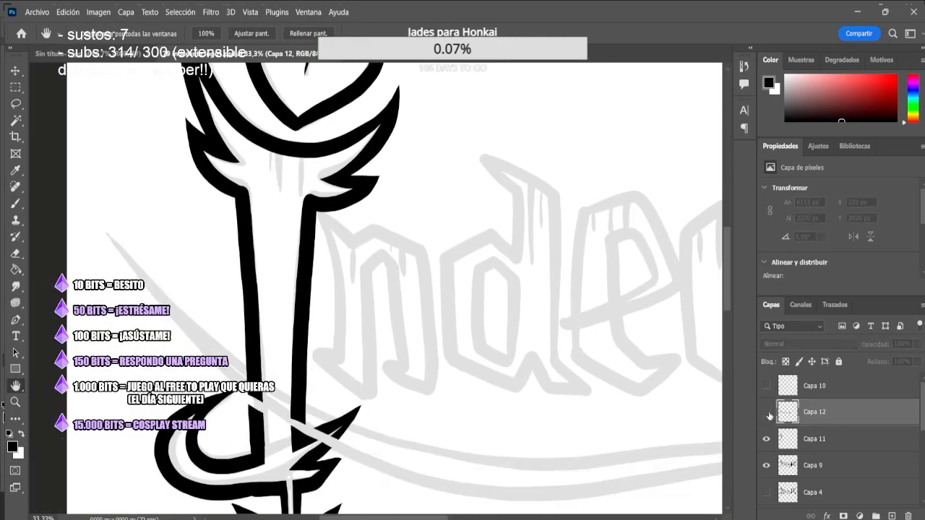
mouse_move(295, 179)
mouse_down()
mouse_move(332, 213)
mouse_move(418, 217)
mouse_move(461, 366)
mouse_move(422, 424)
mouse_move(414, 357)
mouse_move(378, 242)
mouse_move(366, 373)
mouse_move(300, 399)
mouse_move(305, 186)
mouse_move(329, 391)
mouse_up()
mouse_move(293, 177)
mouse_down()
mouse_move(311, 222)
mouse_move(330, 378)
mouse_up()
Sharpen the upper point, inner arch corners and foot notches of the letter "n" with the Eraser
key(e)
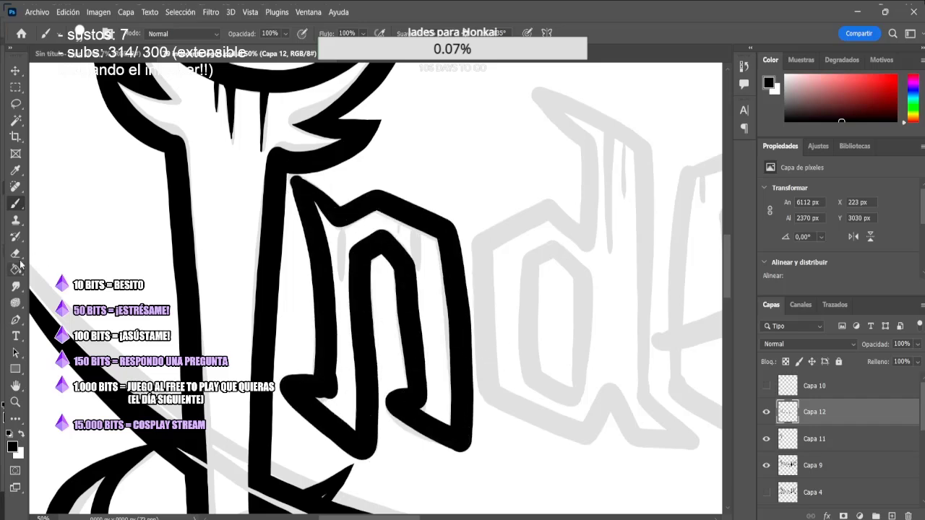
key(ctrl+plus)
drag(322, 163, 264, 210)
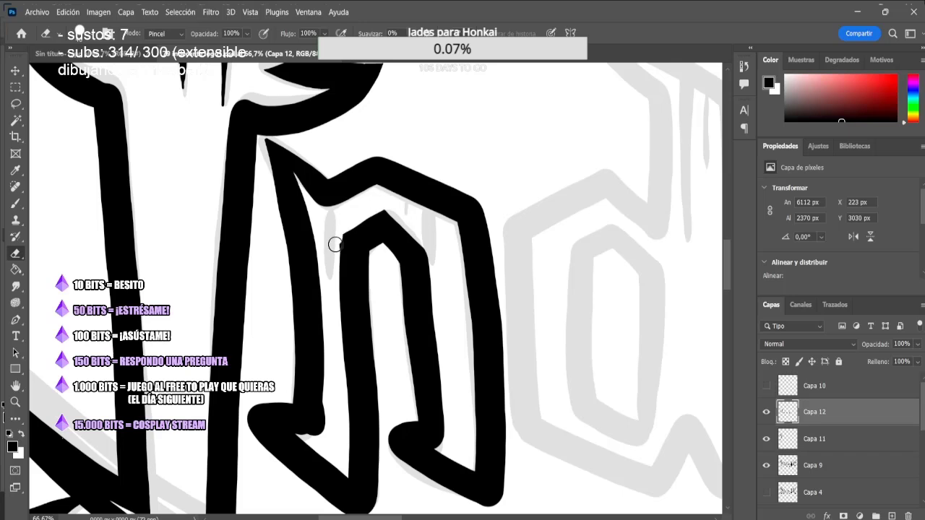
drag(728, 266, 728, 278)
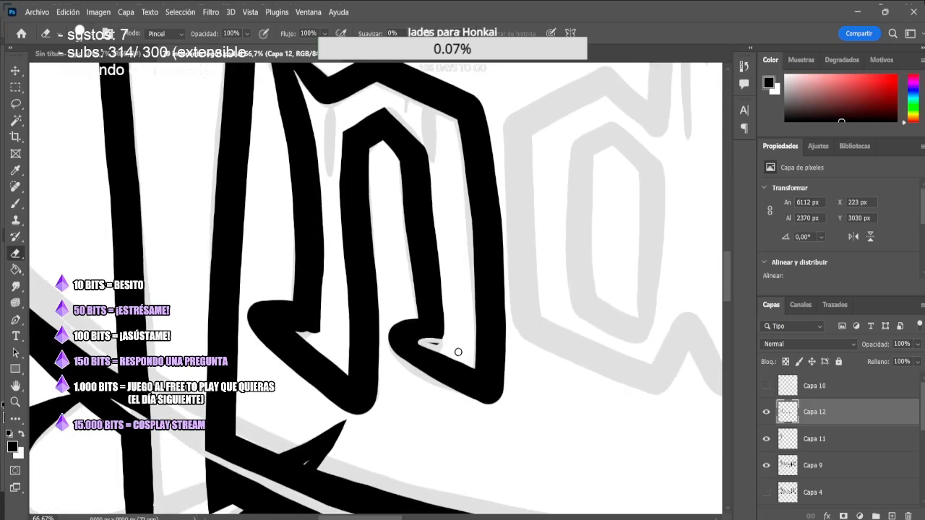
drag(452, 342, 338, 359)
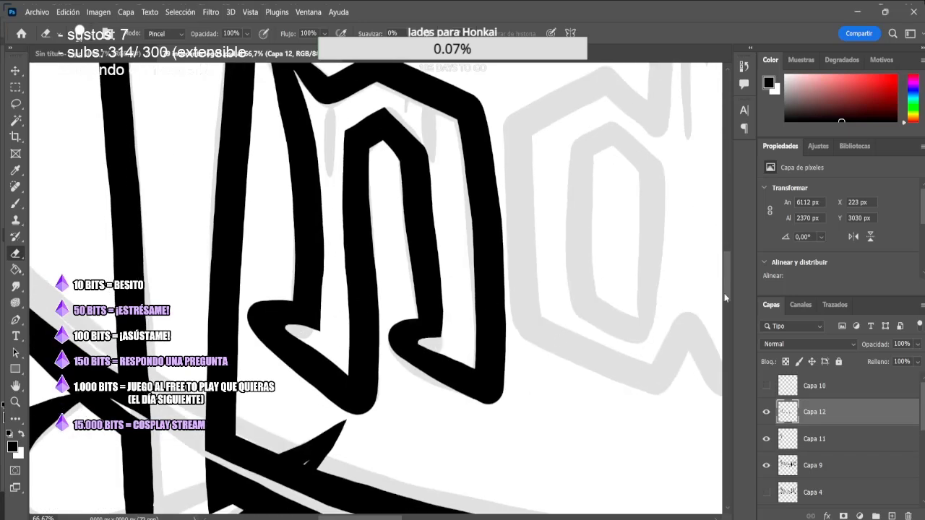
Ink three thin drips hanging from the upper edge of the letter "n"
drag(726, 298, 726, 289)
click(17, 204)
drag(431, 237, 427, 179)
drag(404, 185, 405, 153)
drag(331, 252, 333, 149)
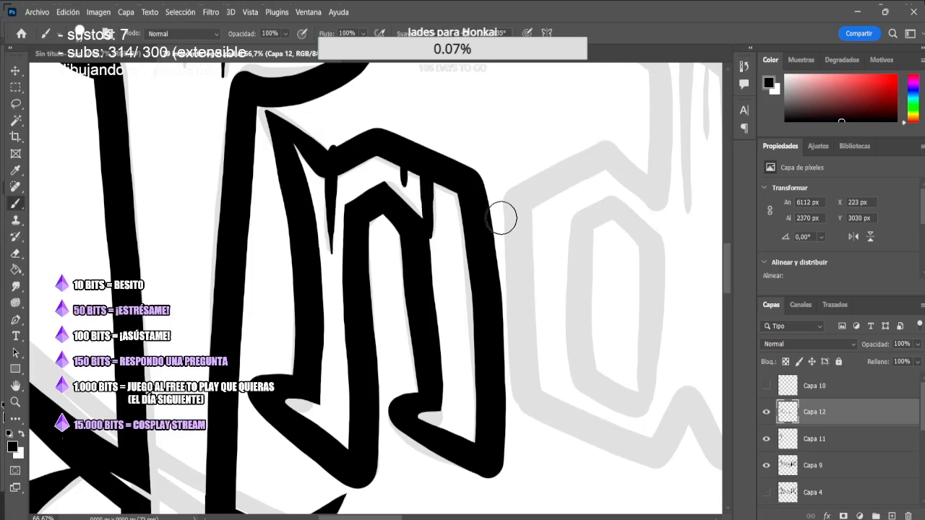
Ink the outer outline of the gothic letter "d" on Capa 11
mouse_move(392, 222)
mouse_down()
mouse_move(306, 200)
mouse_move(340, 396)
mouse_move(394, 426)
mouse_up()
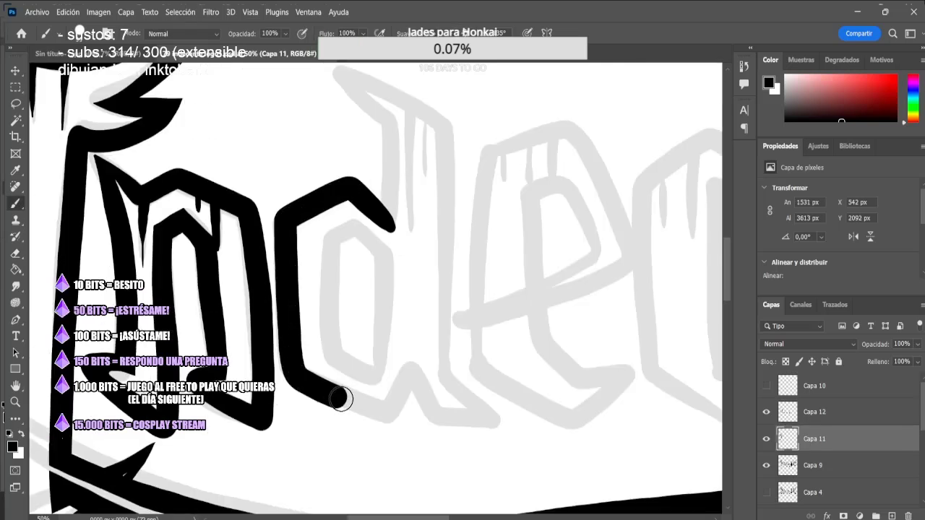
scroll(388, 273, up, 1)
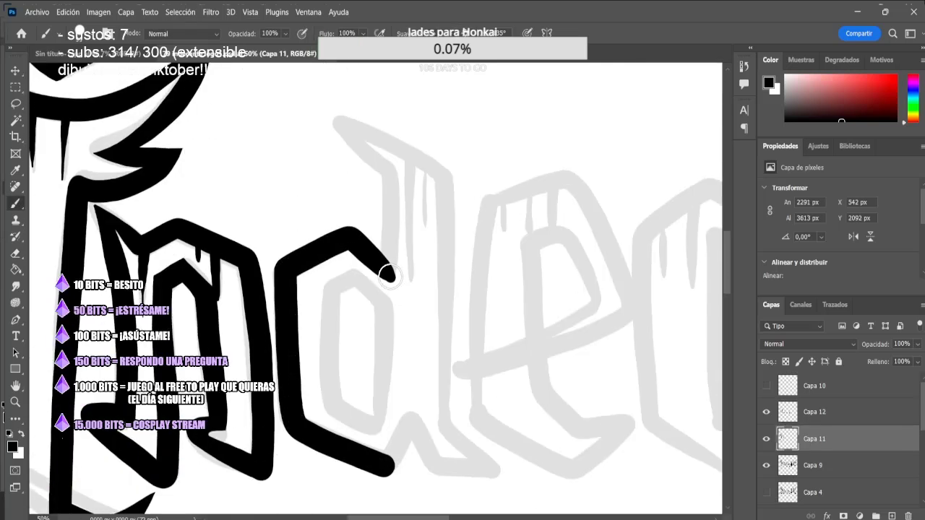
drag(390, 277, 385, 179)
mouse_move(385, 179)
mouse_down()
mouse_move(411, 148)
mouse_move(450, 253)
mouse_move(446, 219)
mouse_move(436, 472)
mouse_move(391, 466)
mouse_up()
key(ctrl+z)
Sharpen the bottom corners and the pointed foot of the letter "d" with the Eraser
key(space)
drag(521, 317, 513, 234)
key(ctrl+plus)
key(e)
drag(365, 428, 404, 444)
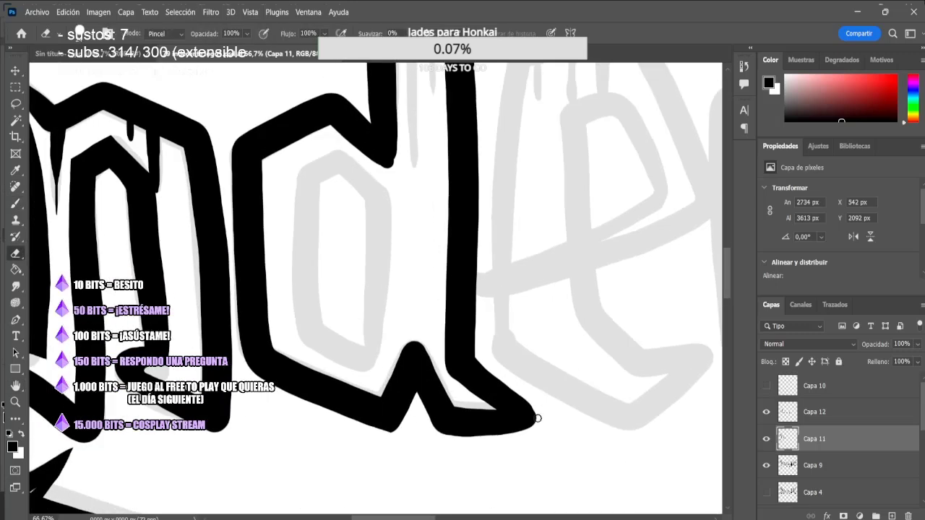
drag(536, 423, 452, 435)
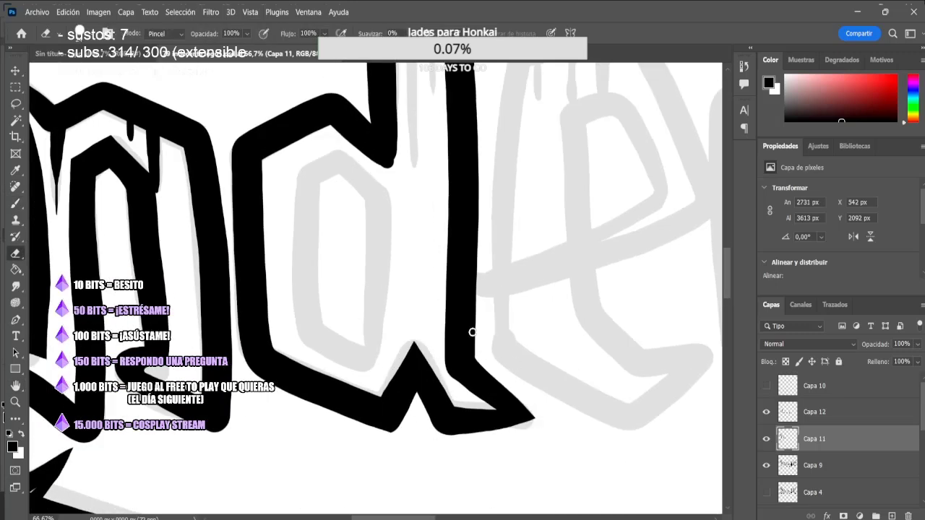
Sharpen the corner where the bowl of the "d" meets its ascender
key(b)
scroll(89, 221, up, 3)
key(e)
mouse_move(400, 178)
mouse_down()
mouse_move(396, 269)
mouse_move(334, 229)
mouse_up()
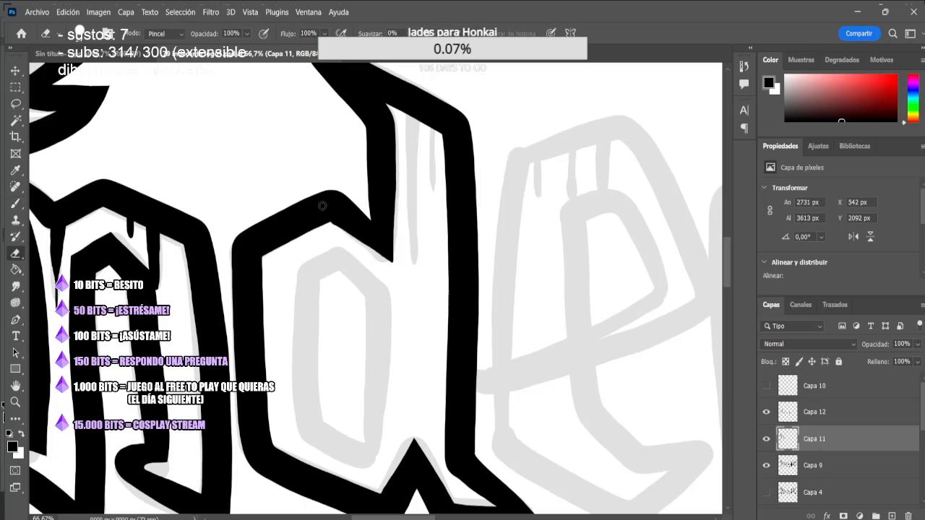
Ink two thin drips inside the ascender of the "d" and sharpen the ascender's upper tip
click(21, 205)
drag(414, 259, 408, 112)
drag(433, 184, 435, 118)
click(16, 254)
scroll(47, 250, up, 3)
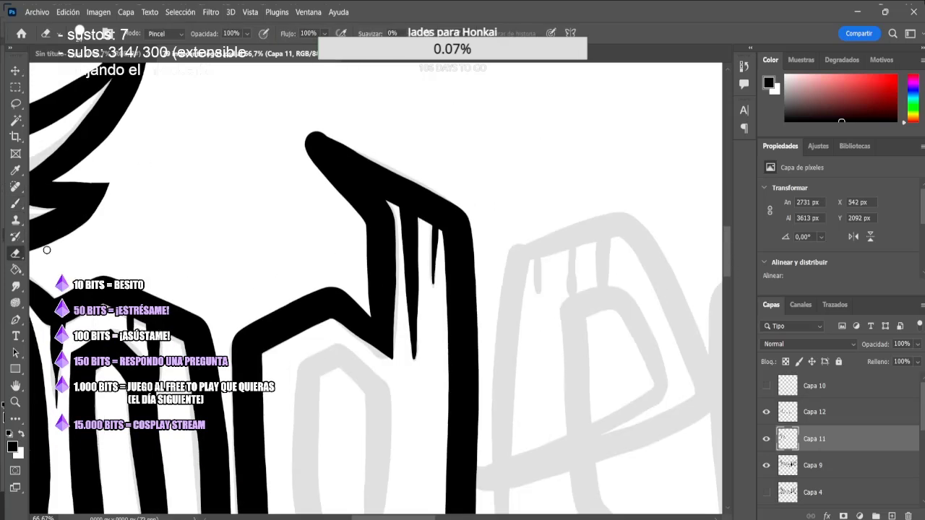
drag(356, 209, 298, 135)
key(space)
drag(373, 268, 452, 105)
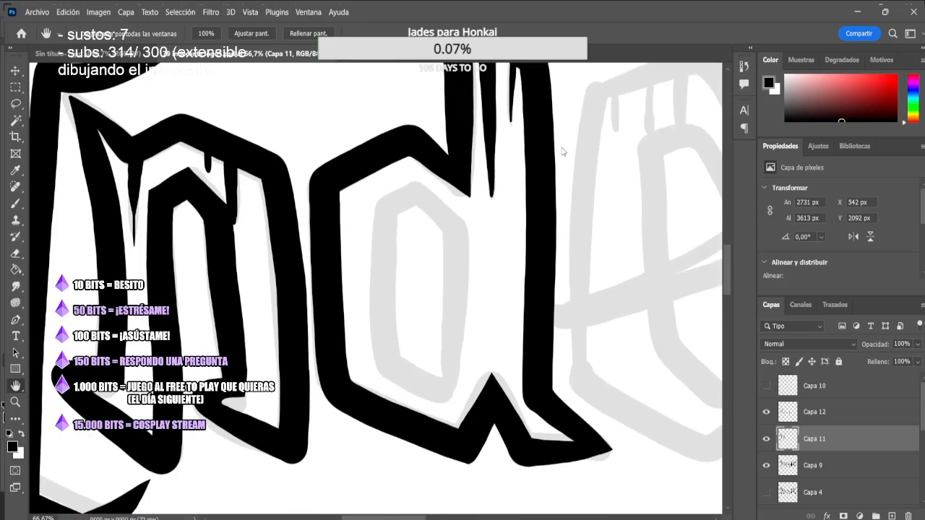
key(b)
mouse_move(455, 396)
mouse_down()
mouse_move(434, 200)
mouse_move(407, 378)
mouse_move(459, 396)
mouse_up()
key(e)
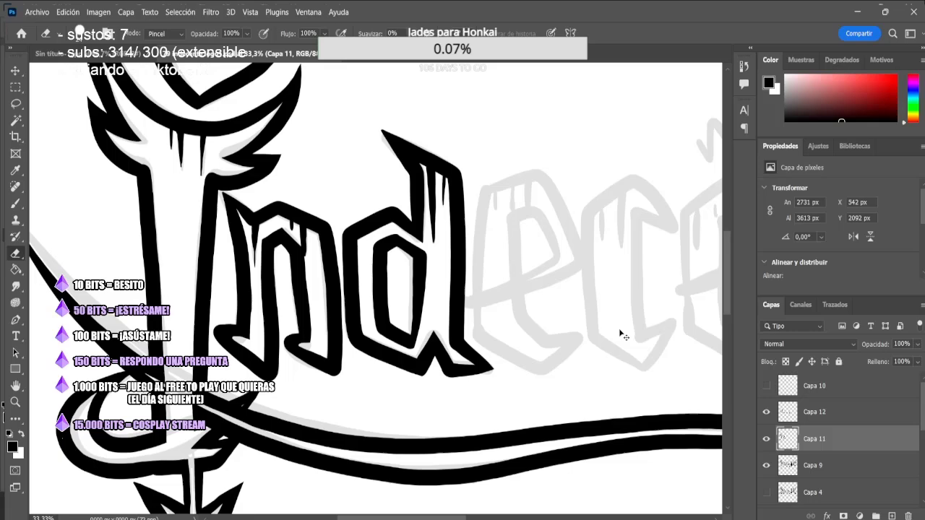
key(ctrl+z)
key(ctrl+z)
key(ctrl+z)
Ink the inner counter of the letter "d" on Capa 11 and sharpen its corners with the Eraser
key(b)
mouse_move(454, 390)
mouse_down()
mouse_move(462, 285)
mouse_move(398, 253)
mouse_move(458, 382)
mouse_move(466, 300)
mouse_up()
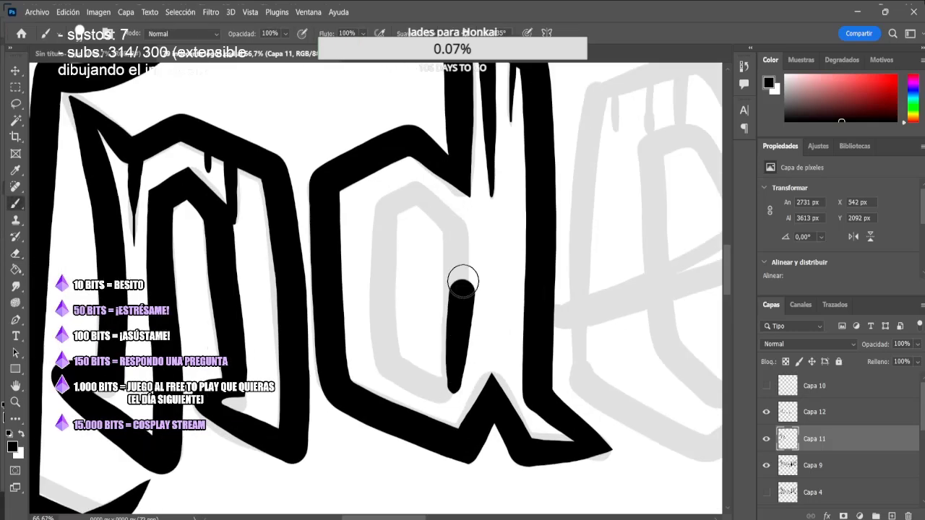
key(ctrl+plus)
key(e)
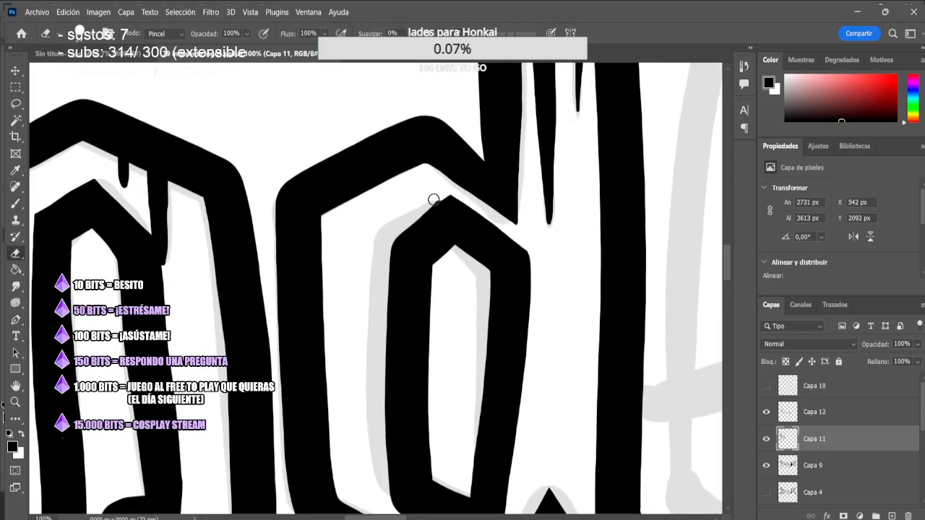
scroll(499, 354, down, 5)
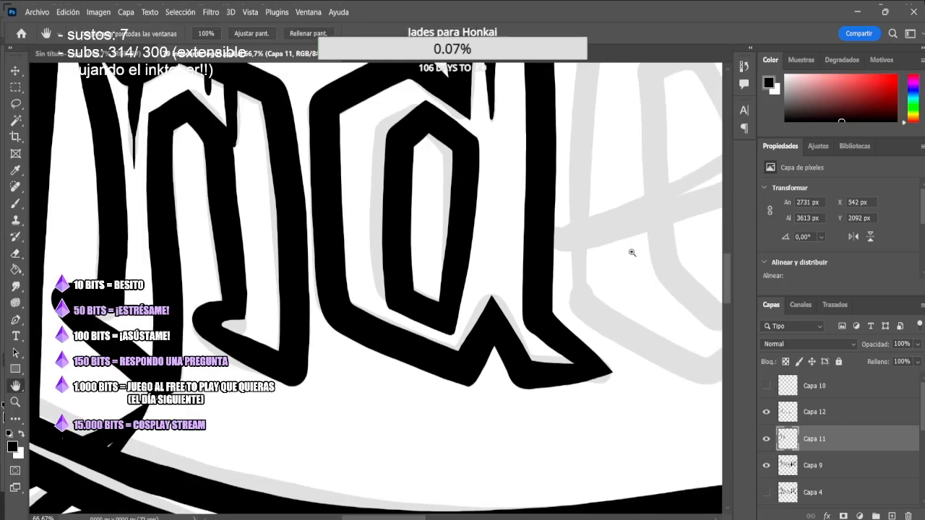
Ink the outer outline, inner loop, crossbar and lower hook of the first letter "e" on the new layer Capa 13
mouse_move(326, 184)
mouse_down()
mouse_move(427, 134)
mouse_move(323, 329)
mouse_move(392, 186)
mouse_move(473, 380)
mouse_move(321, 343)
mouse_up()
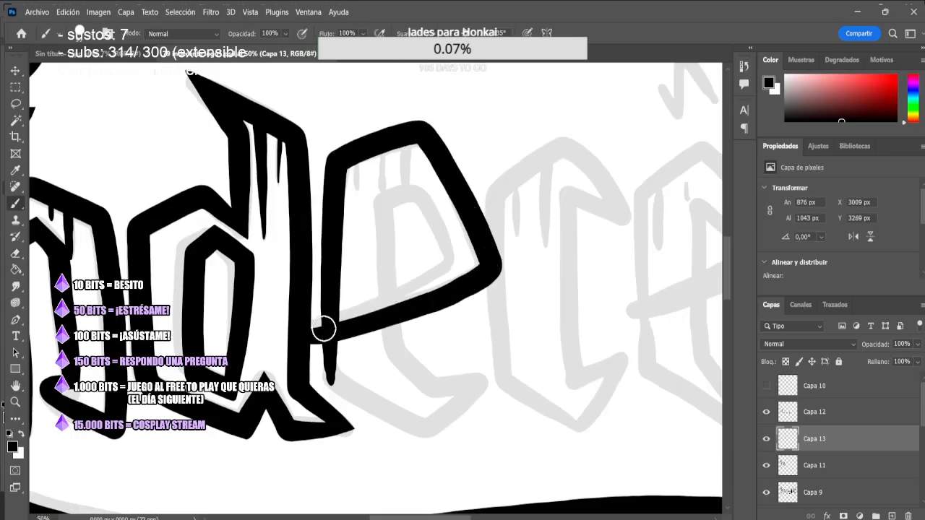
key(e)
key(ctrl+plus)
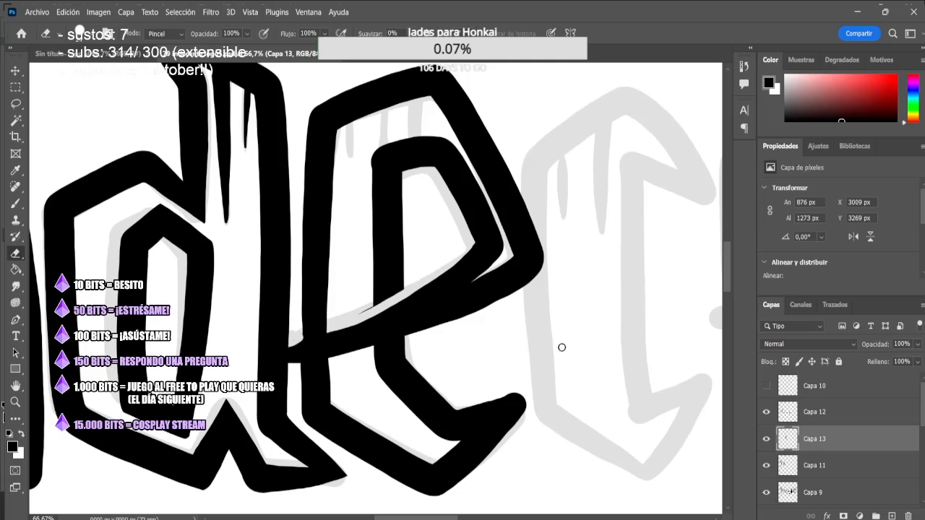
Taper the outer tip of the first "e"'s crossbar and clean the lower edge of its counter with the Eraser
key(ctrl+z)
key(ctrl+z)
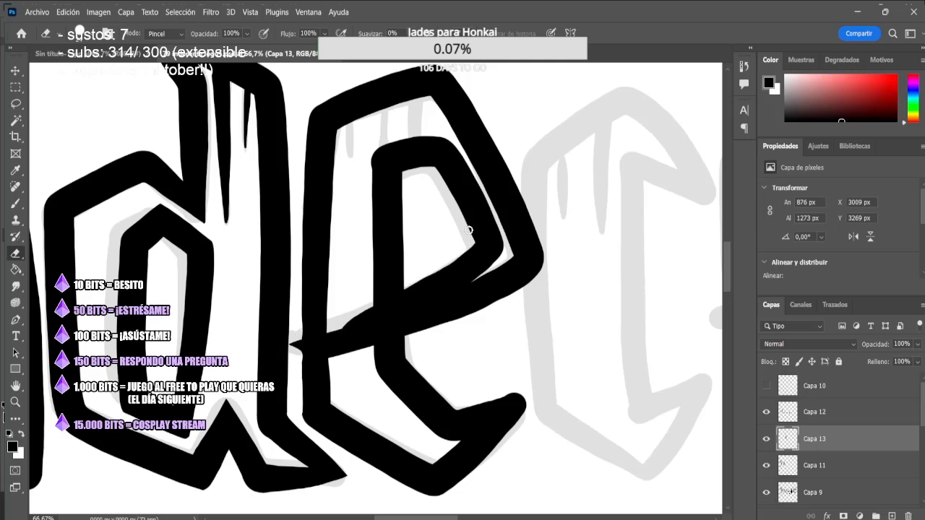
key(ctrl+z)
drag(474, 241, 402, 302)
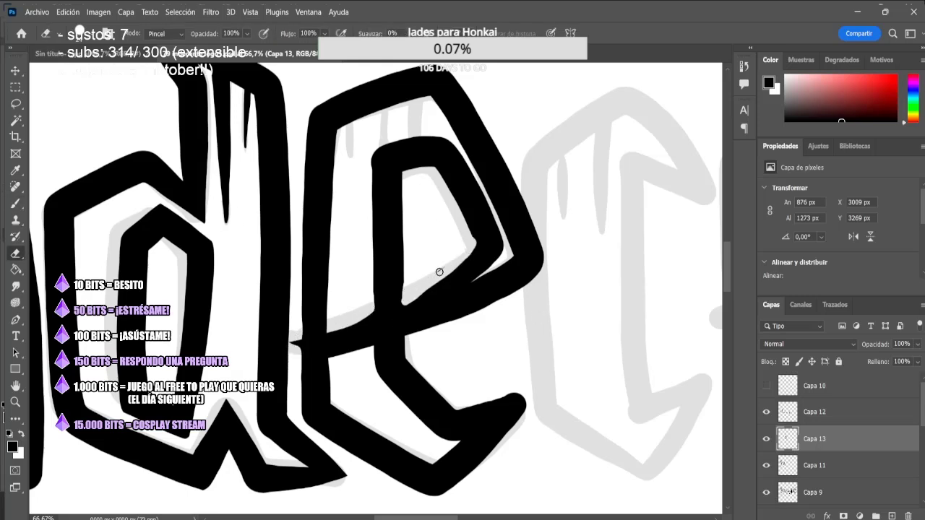
mouse_move(472, 243)
mouse_down()
mouse_move(405, 305)
mouse_move(388, 249)
mouse_up()
key(b)
key(e)
Sharpen the lower hook's tip on the first "e" and refine the inside edge of its counter
drag(500, 442, 529, 388)
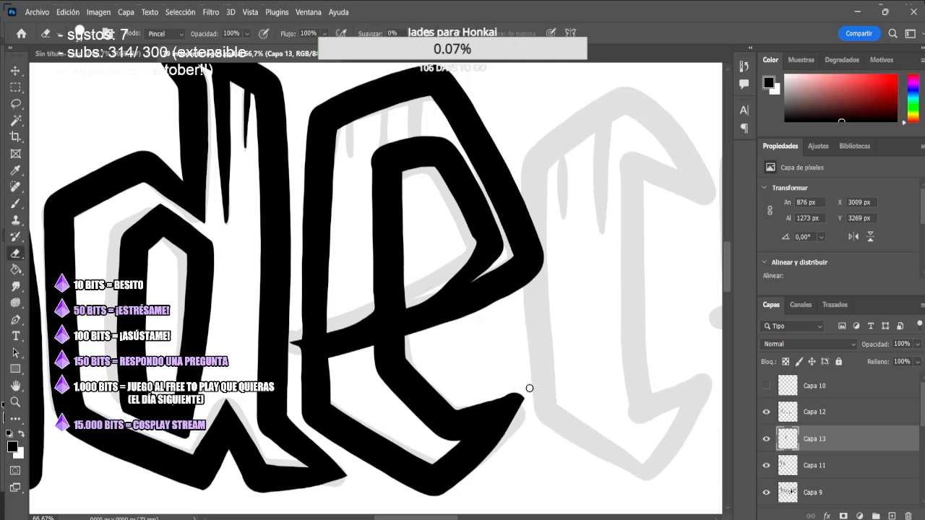
drag(453, 408, 524, 397)
key(ctrl+z)
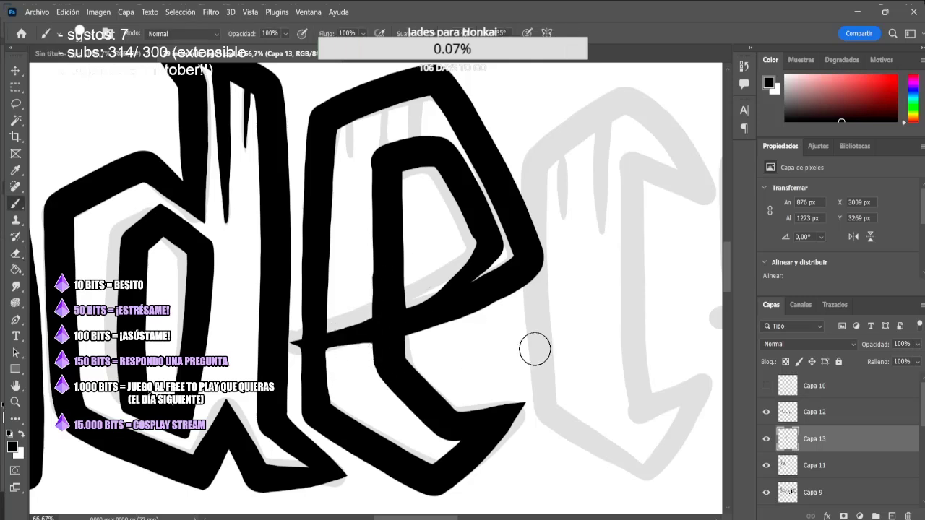
drag(416, 172, 446, 281)
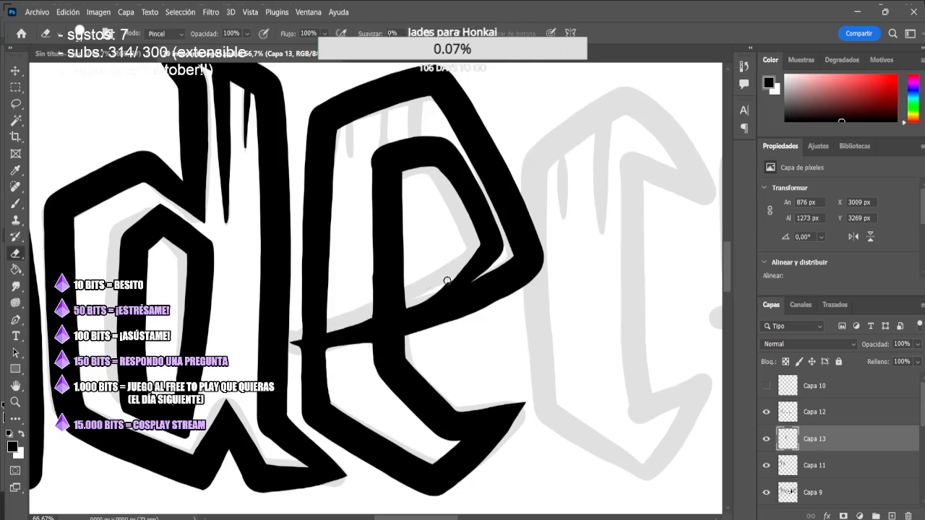
Ink three short drips hanging inside the upper edge of the first "e"
key(b)
drag(350, 123, 350, 159)
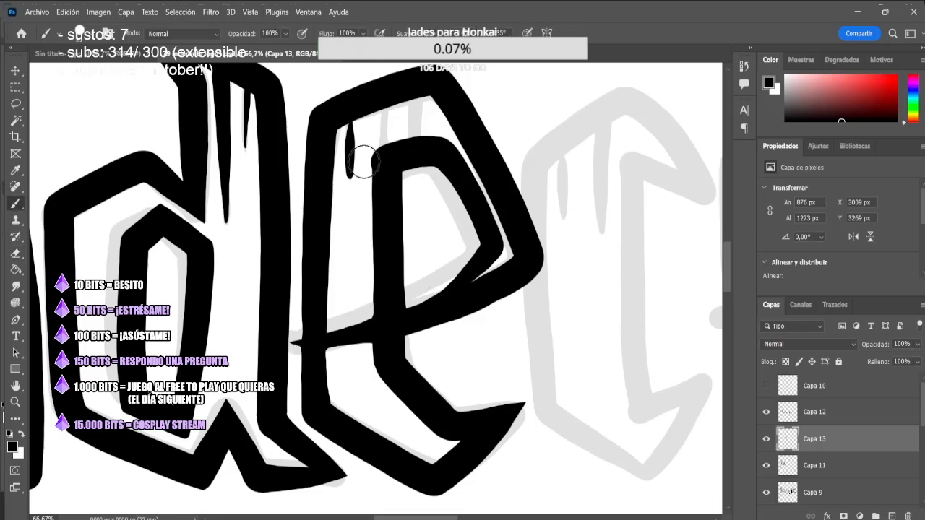
drag(383, 110, 384, 146)
drag(414, 100, 414, 139)
key(ctrl+minus)
key(ctrl+minus)
key(ctrl+minus)
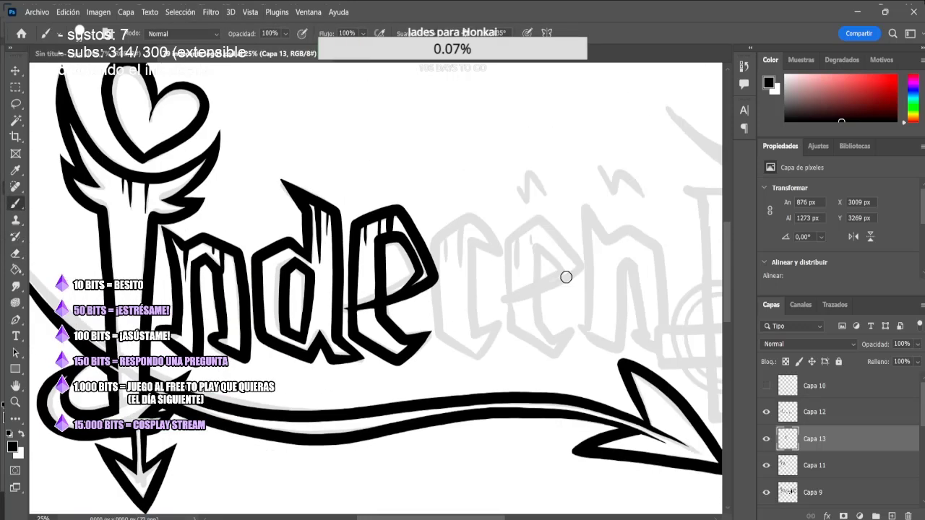
Select the remaining sketched letters on Capa 9 with the Lasso and shift them slightly to the right
key(ctrl+minus)
key(l)
drag(503, 518, 514, 518)
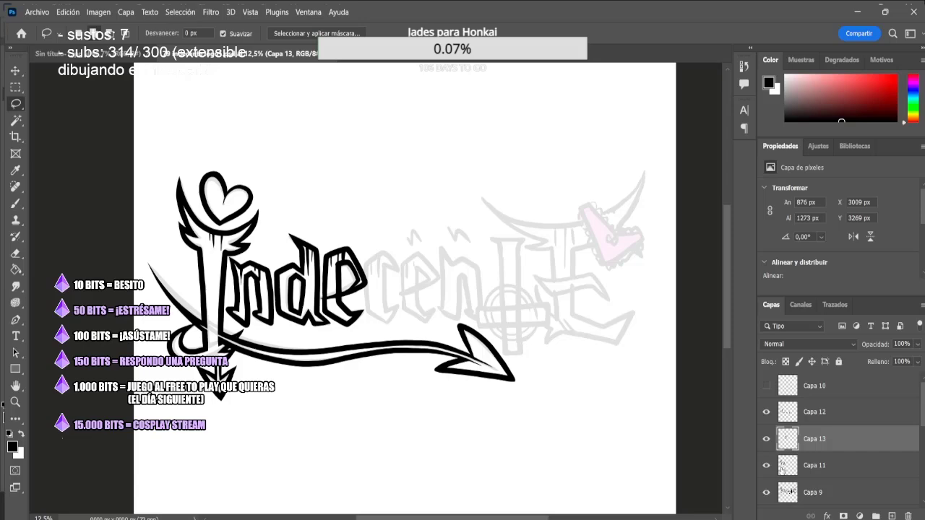
scroll(782, 471, down, 2)
click(766, 438)
click(767, 439)
click(815, 438)
mouse_move(663, 186)
mouse_down()
mouse_move(493, 172)
mouse_move(462, 327)
mouse_move(656, 350)
mouse_up()
key(v)
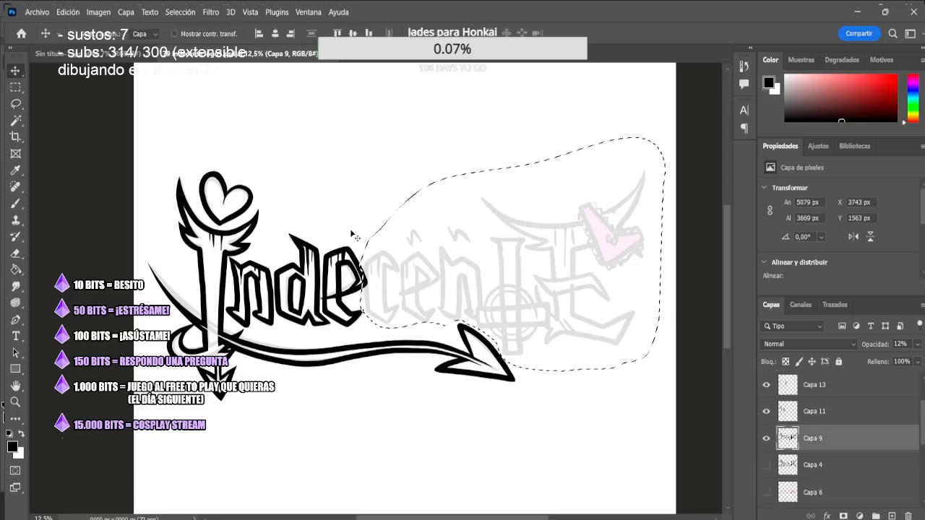
key(ctrl+plus)
drag(352, 233, 361, 232)
key(ctrl+d)
Ink the outline of the gothic letter "c" on Capa 11 over the shifted sketch
click(767, 385)
click(766, 385)
key(ctrl+minus)
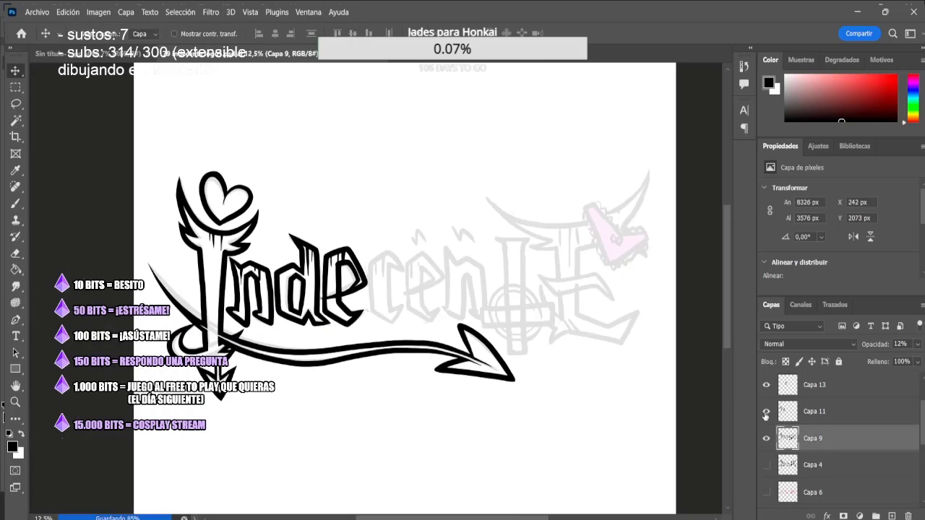
click(766, 412)
click(767, 412)
click(815, 412)
key(ctrl+plus)
key(ctrl+plus)
key(b)
mouse_move(494, 355)
mouse_down()
mouse_move(438, 423)
mouse_move(371, 181)
mouse_move(429, 202)
mouse_move(497, 355)
mouse_up()
Ink two thin drips inside the upper part of the "c", redoing the strokes until they taper cleanly
drag(376, 190, 376, 222)
drag(409, 166, 406, 249)
key(ctrl+z)
key(ctrl+z)
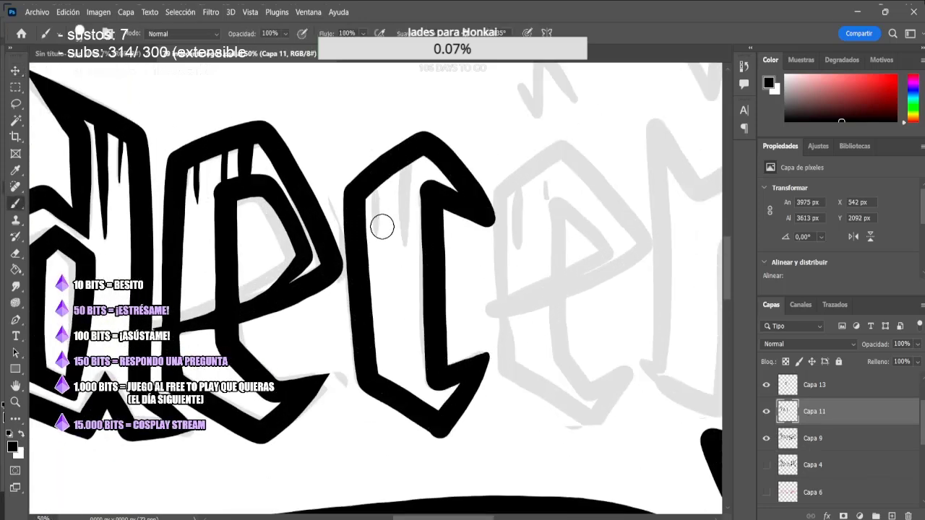
drag(375, 191, 377, 235)
key(ctrl+z)
drag(407, 167, 405, 240)
drag(376, 193, 377, 233)
Sharpen the inner corners and the upper hook's tip of the "c" with the Eraser
key(ctrl+plus)
key(e)
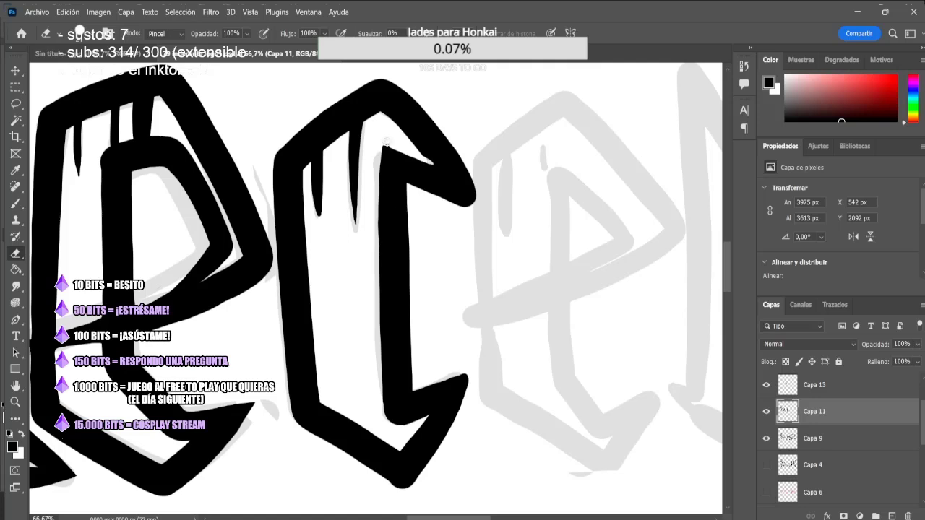
mouse_move(379, 155)
mouse_down()
mouse_move(383, 431)
mouse_move(410, 443)
mouse_up()
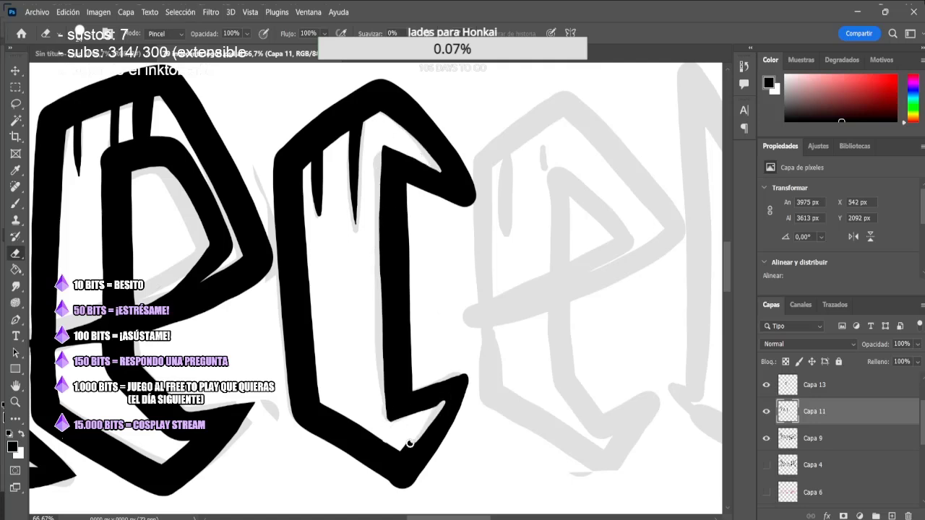
drag(437, 117, 468, 192)
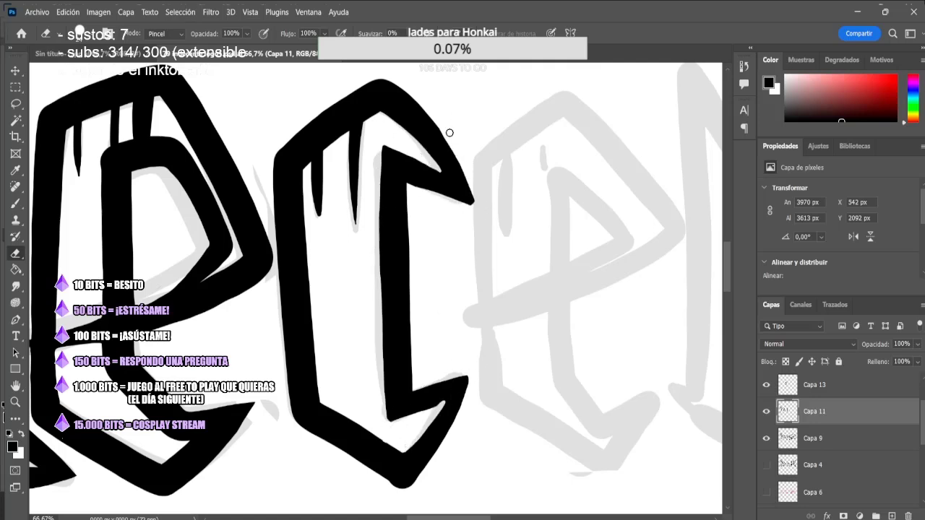
Refine the inner vertical edge of the "c" and sharpen its lower hook to a point
key(b)
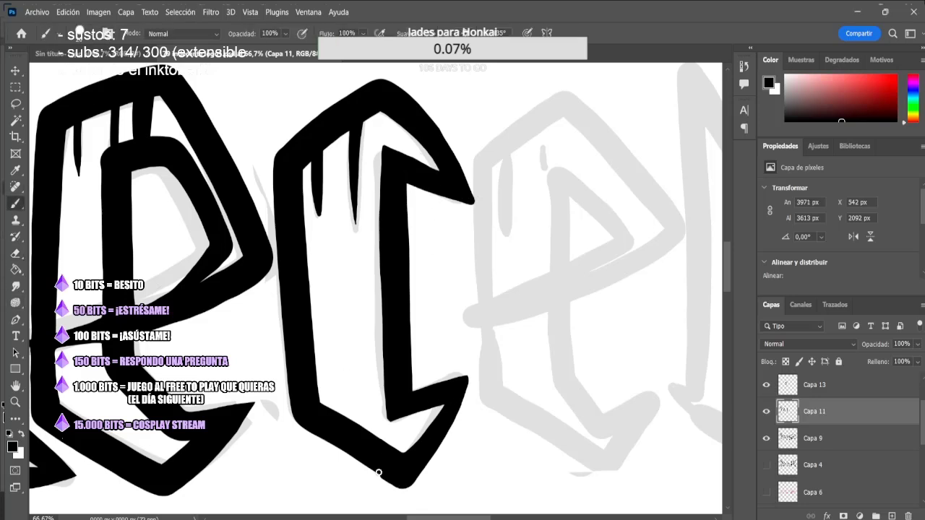
key(e)
drag(387, 422, 379, 341)
key(b)
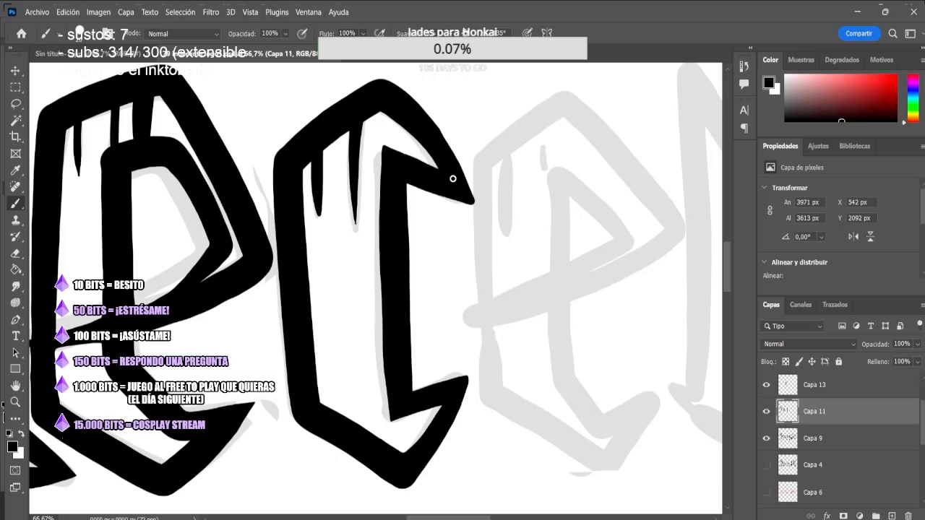
key(e)
drag(470, 377, 506, 408)
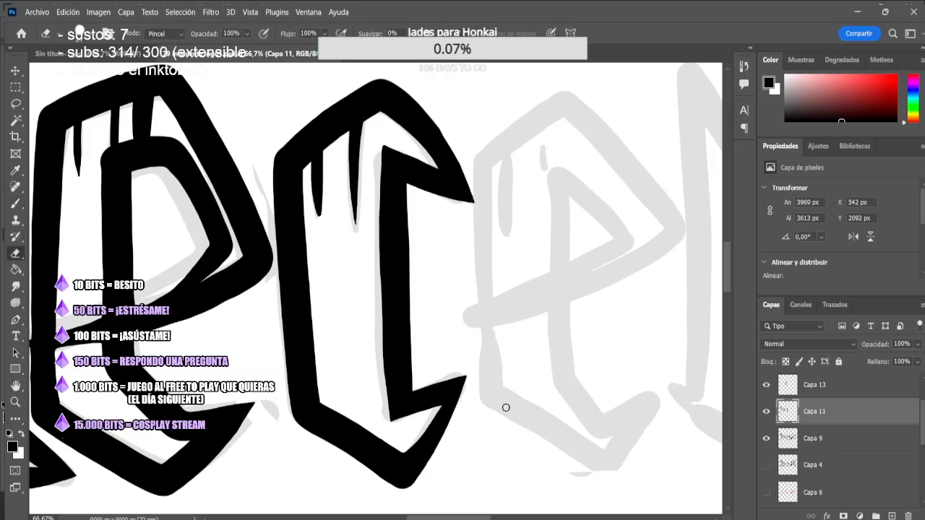
Duplicate the "e" from Capa 13 onto its own layer and place the copy directly after the "c"
key(h)
key(ctrl+minus)
key(ctrl+minus)
click(767, 439)
click(766, 439)
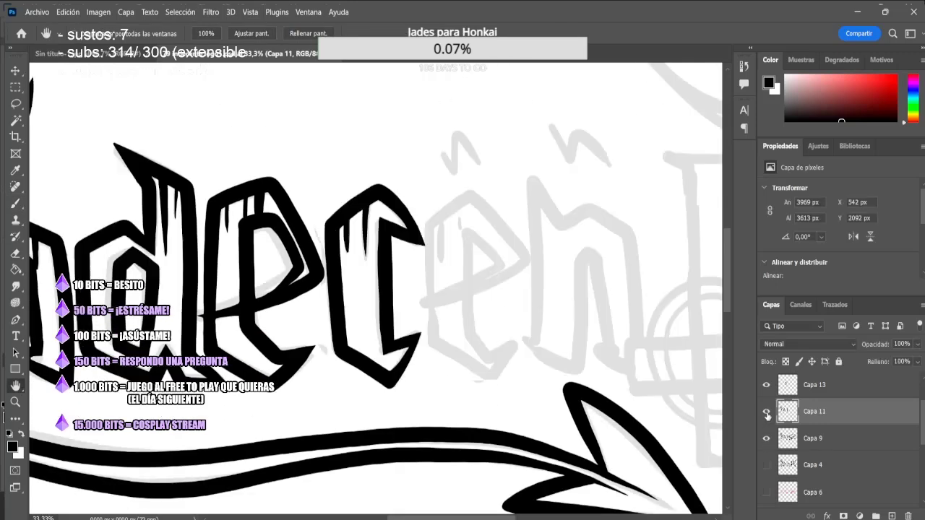
double_click(767, 416)
click(810, 388)
key(l)
mouse_move(234, 157)
mouse_down()
mouse_move(284, 415)
mouse_move(243, 157)
mouse_up()
key(ctrl+j)
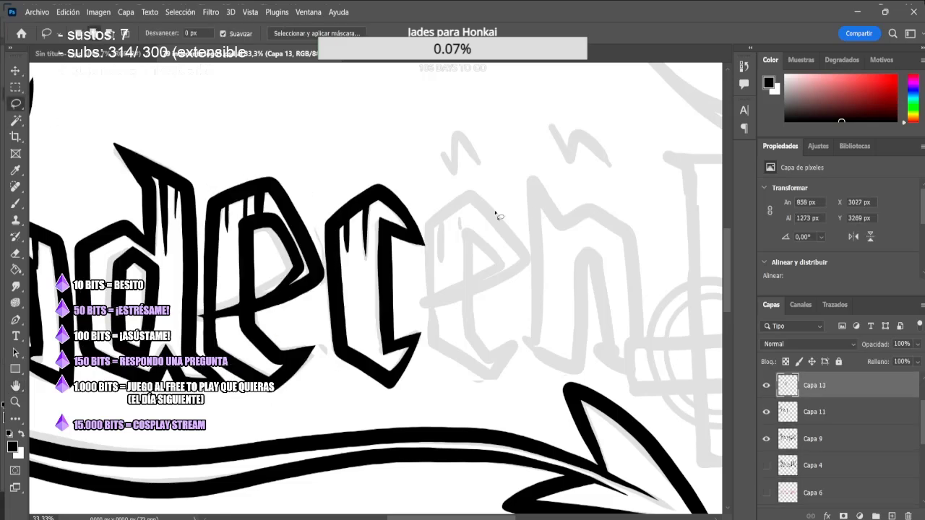
key(v)
drag(319, 267, 552, 266)
Trim the crossbar tip of the copied "e" beside the "c" with the Eraser
key(e)
click(422, 314)
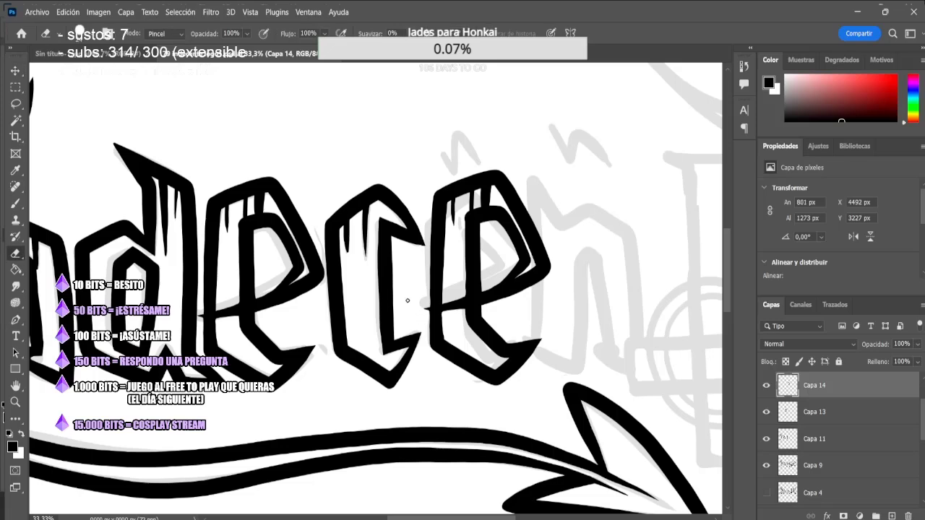
key(ctrl+minus)
key(ctrl+minus)
key(ctrl+minus)
Toggle the lettering layers' visibility to find the one holding the "n", and make Capa 12 active
key(h)
click(768, 389)
click(768, 389)
click(769, 440)
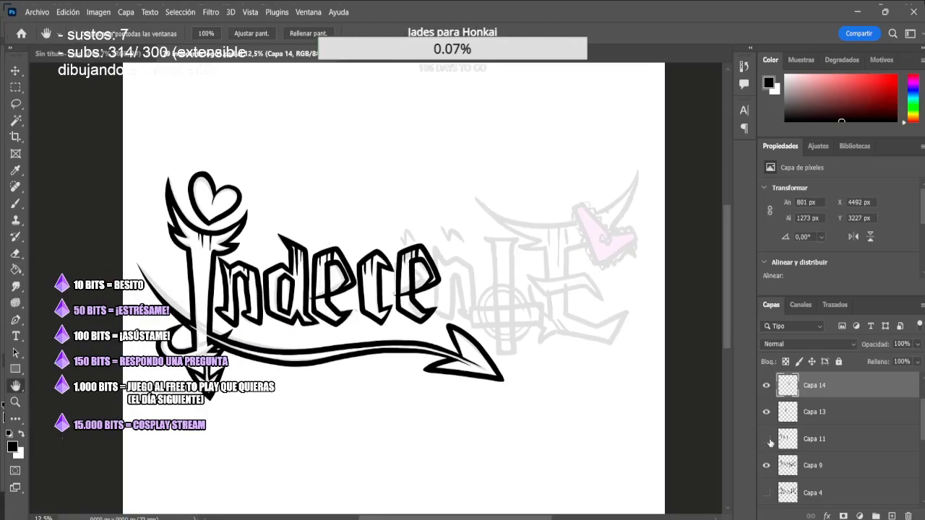
scroll(910, 460, up, 2)
click(767, 413)
click(768, 413)
click(783, 409)
key(ctrl+plus)
key(ctrl+plus)
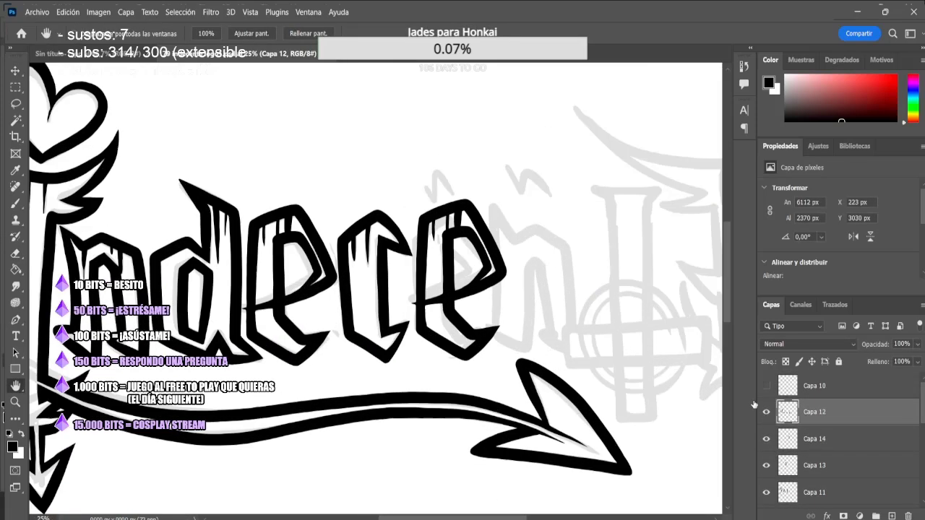
key(l)
mouse_move(58, 240)
mouse_down()
mouse_move(163, 349)
mouse_move(61, 246)
mouse_up()
click(768, 414)
click(768, 414)
key(ctrl+d)
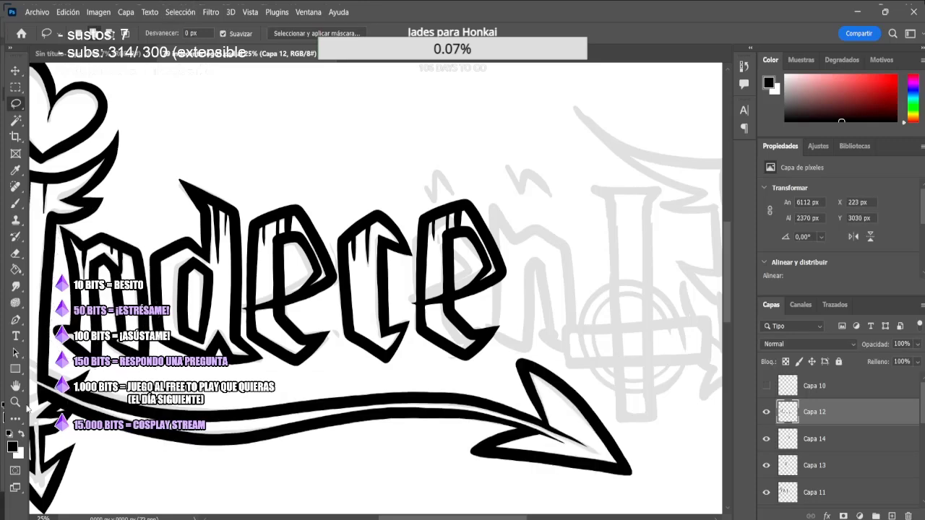
Sharpen the pointed feet of the letter "n" on Capa 12 with the Eraser
key(h)
drag(308, 329, 596, 288)
key(ctrl+1)
key(b)
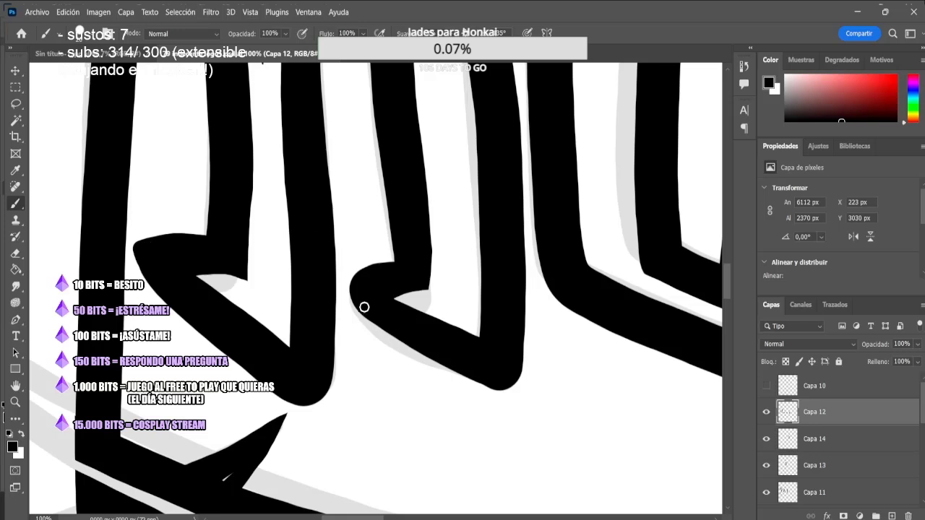
key(e)
mouse_move(293, 405)
mouse_down()
mouse_move(136, 258)
mouse_move(195, 231)
mouse_up()
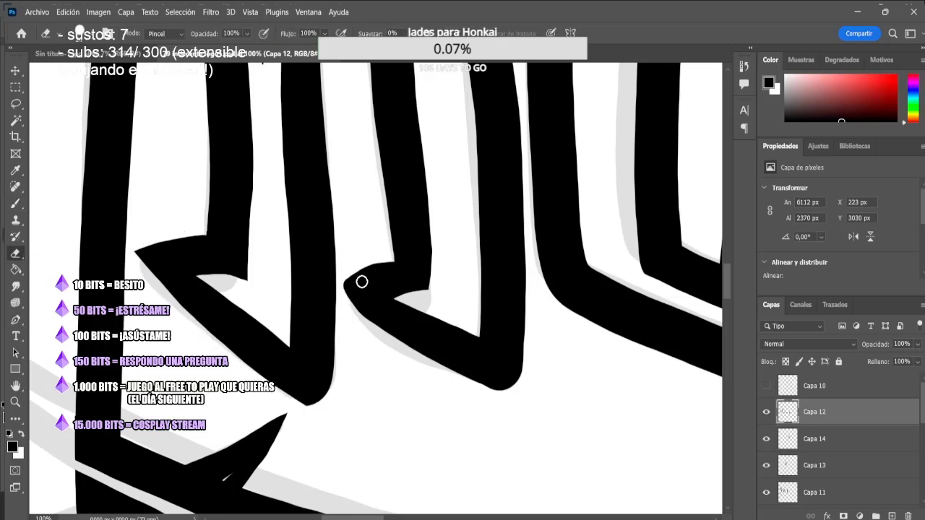
mouse_move(492, 391)
mouse_down()
mouse_move(421, 351)
mouse_move(344, 286)
mouse_up()
Repaint the slanted underside of the "n"'s second foot with the Brush to even out its thickness
click(15, 204)
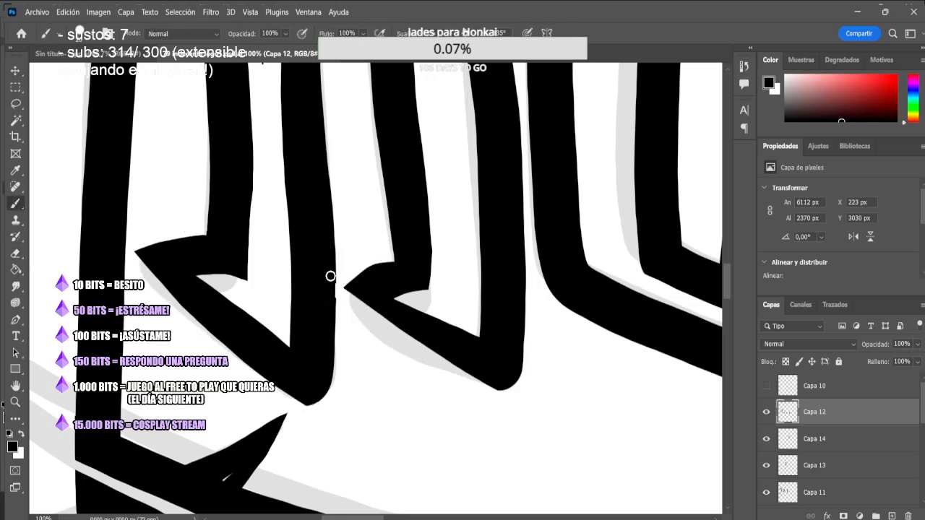
drag(499, 387, 370, 306)
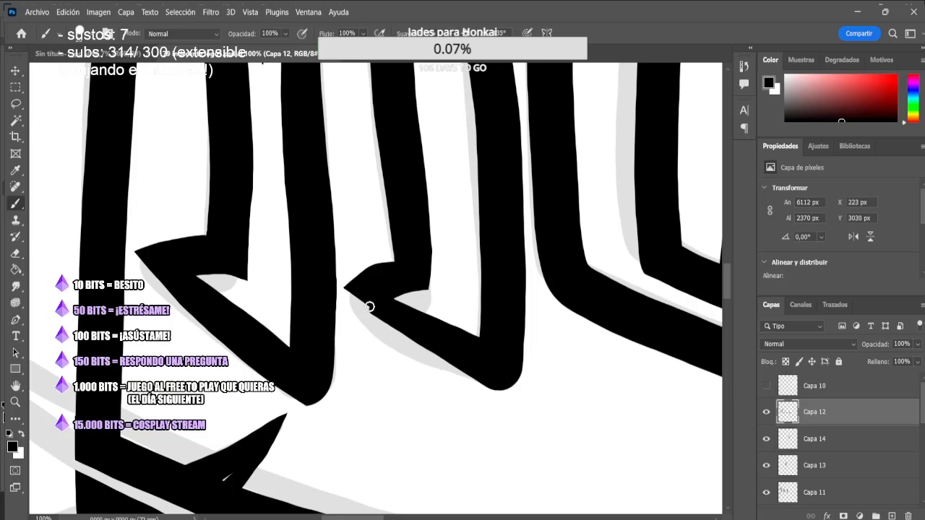
click(16, 254)
key(ctrl+minus)
key(ctrl+minus)
key(ctrl+minus)
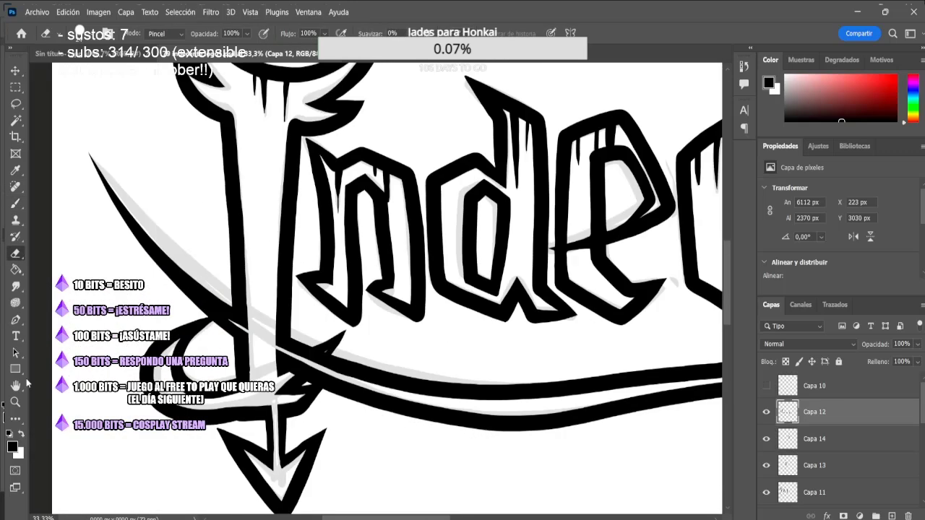
Duplicate the "n" from Capa 12 onto its own layer and place the copy after the second "e"
click(16, 386)
drag(303, 267, 266, 337)
click(766, 413)
click(766, 413)
click(16, 104)
drag(257, 224, 256, 229)
click(16, 385)
key(ctrl+minus)
key(ctrl+minus)
drag(706, 308, 634, 318)
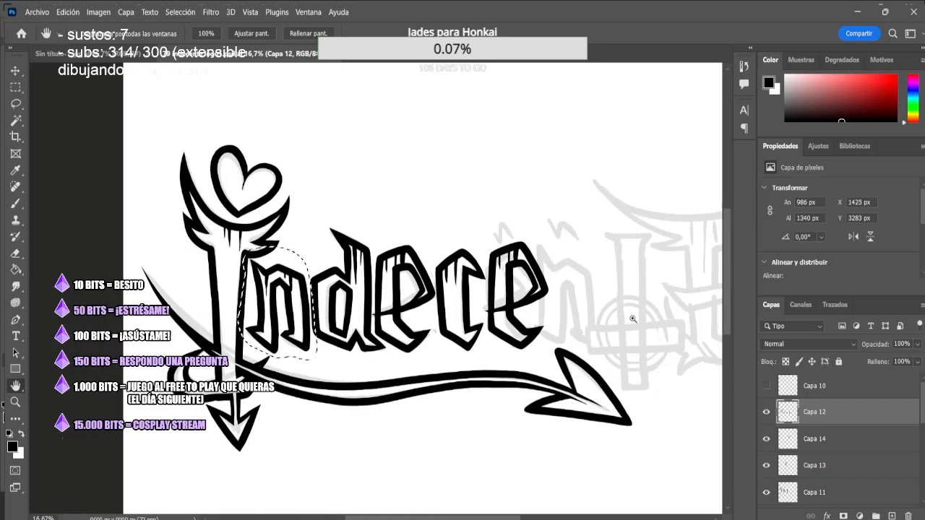
key(ctrl+j)
key(v)
drag(305, 333, 602, 298)
scroll(599, 288, down, 1)
key(ctrl+minus)
key(ctrl+minus)
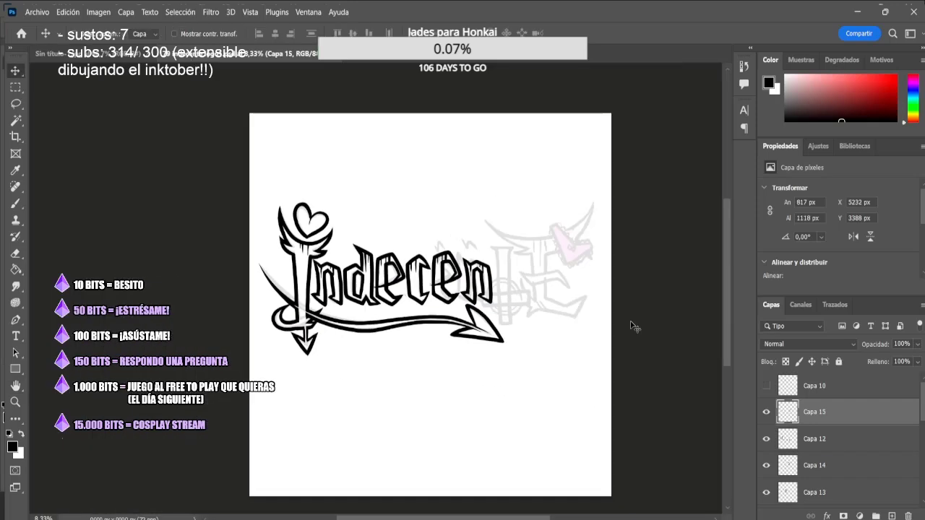
Hide Capa 15 and ink an inverted cross for the "t" on a new layer, with capped ends on its upright and crossbar
mouse_move(354, 463)
mouse_down()
mouse_move(351, 337)
mouse_move(413, 154)
mouse_move(404, 465)
mouse_move(347, 462)
mouse_up()
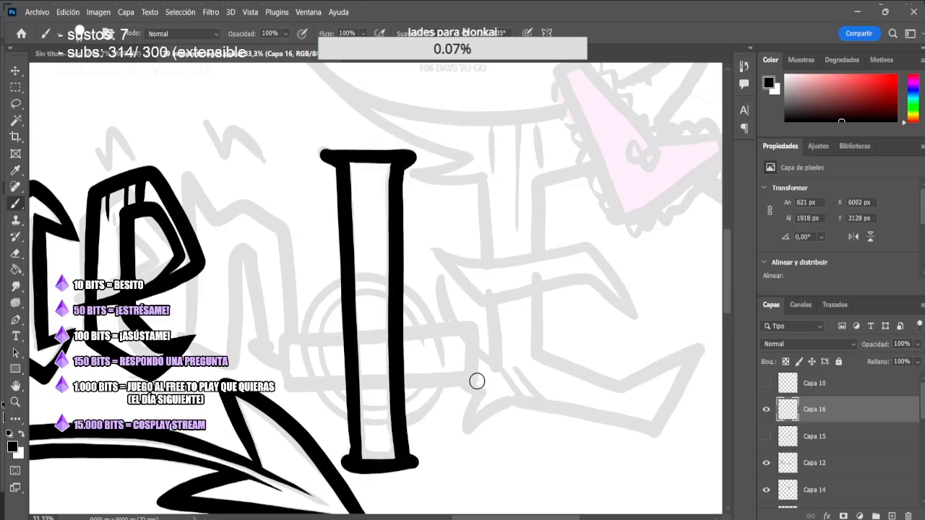
drag(476, 382, 287, 384)
drag(288, 396, 284, 328)
mouse_move(479, 393)
mouse_down()
mouse_move(475, 314)
mouse_move(288, 333)
mouse_up()
key(space)
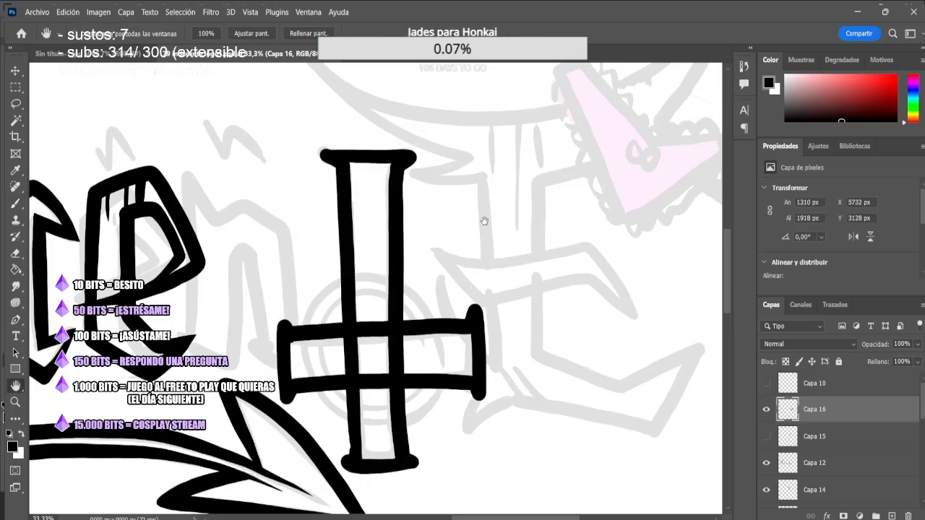
Reshape the top cap of the cross's upright into two tapered points using the Brush and Eraser
scroll(364, 81, up, 2)
key(b)
drag(448, 207, 282, 218)
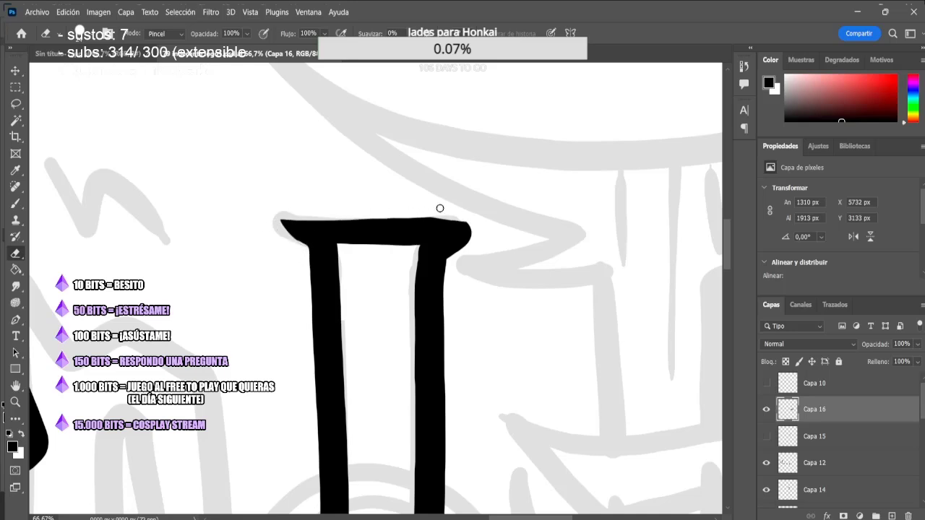
drag(454, 248, 466, 229)
key(b)
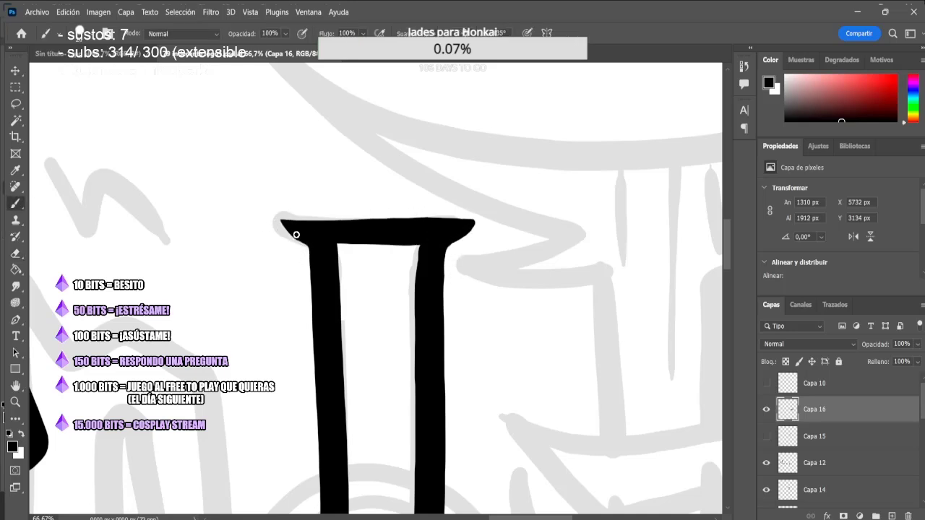
Flare the left end of the crossbar into sharp points, thin its outer edge and carve the top cap's inner corners
drag(728, 251, 732, 286)
drag(202, 281, 199, 232)
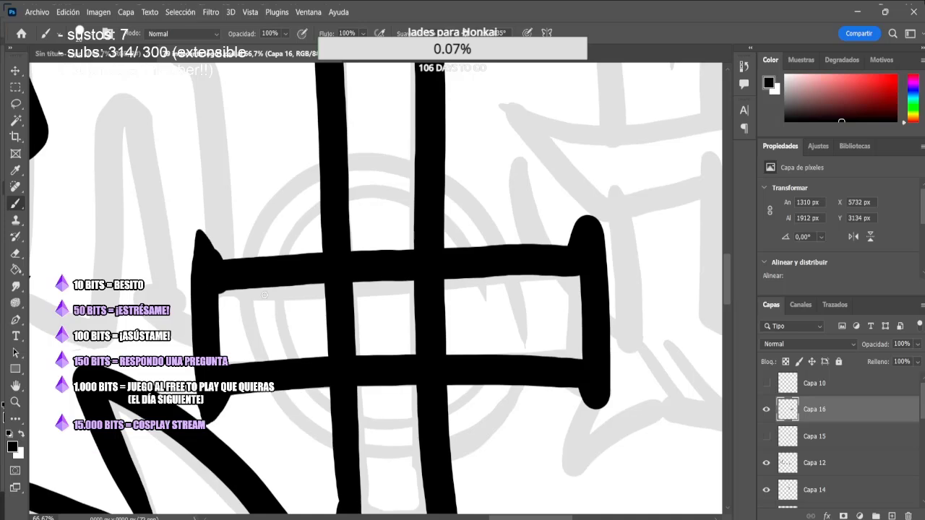
key(e)
drag(198, 235, 203, 433)
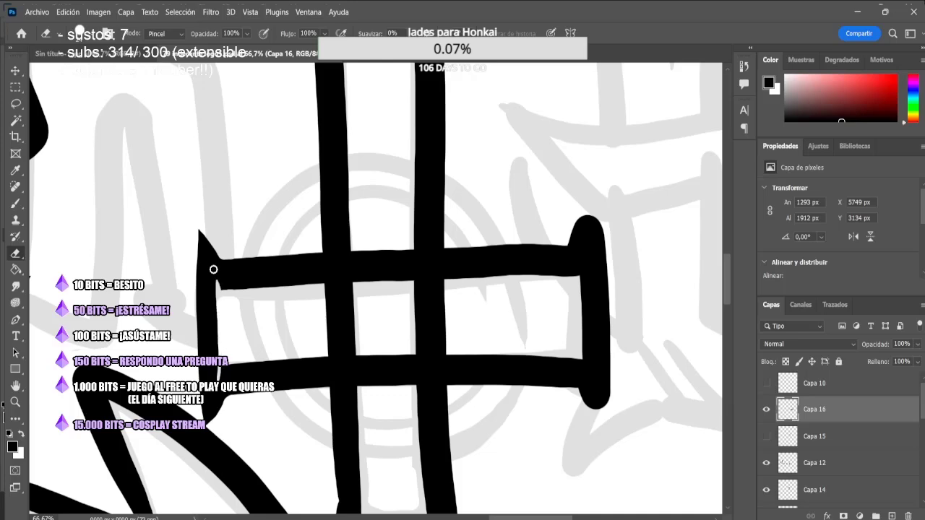
scroll(217, 282, up, 5)
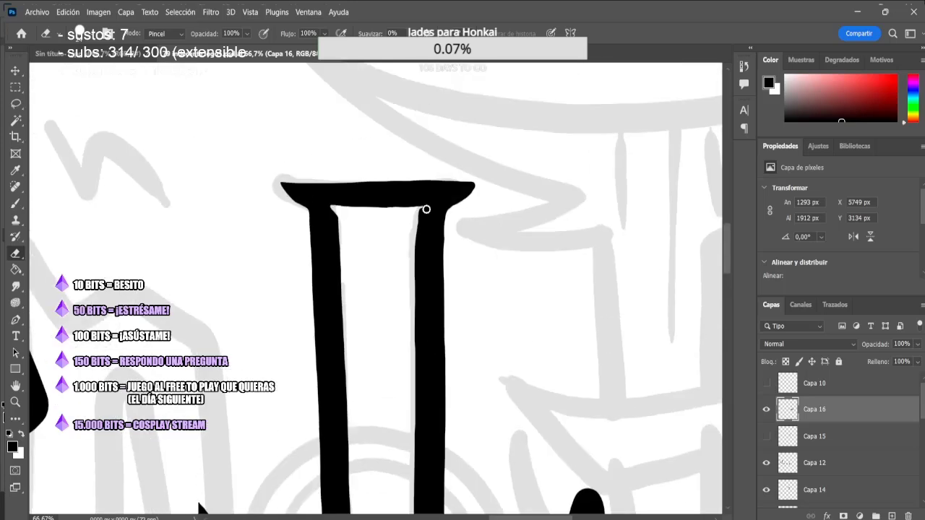
Erase the overlapping lines where the upright and crossbar intersect so the cross's interior is open
scroll(454, 262, down, 5)
mouse_move(438, 252)
mouse_down()
mouse_move(363, 243)
mouse_move(357, 228)
mouse_move(362, 268)
mouse_move(405, 247)
mouse_up()
mouse_move(408, 279)
mouse_down()
mouse_move(365, 342)
mouse_move(381, 363)
mouse_up()
mouse_move(337, 285)
mouse_down()
mouse_move(321, 309)
mouse_move(354, 337)
mouse_move(323, 339)
mouse_up()
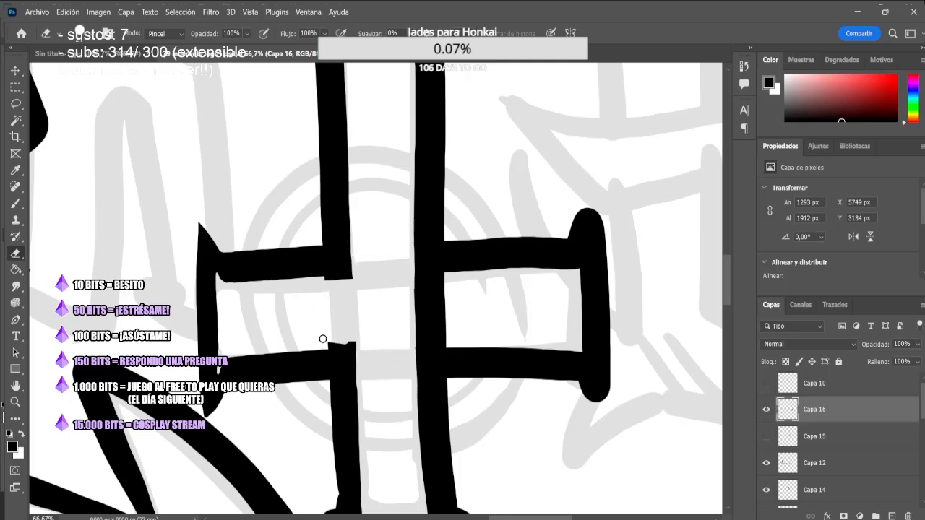
mouse_move(453, 272)
mouse_down()
mouse_move(428, 291)
mouse_move(442, 314)
mouse_up()
key(ctrl+z)
key(ctrl+z)
mouse_move(430, 277)
mouse_down()
mouse_move(417, 313)
mouse_move(451, 336)
mouse_up()
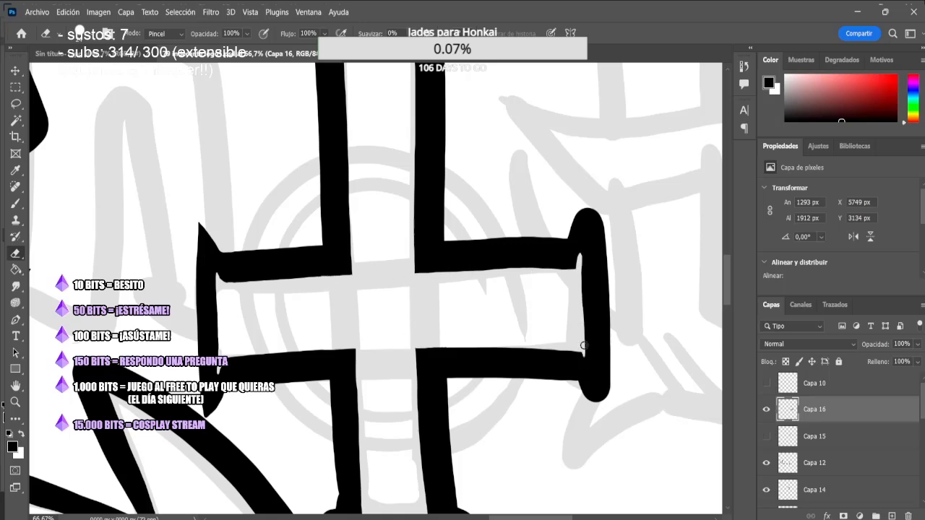
Flare the right end of the crossbar into sharp points matching the left end, and trim its outer edge
key(b)
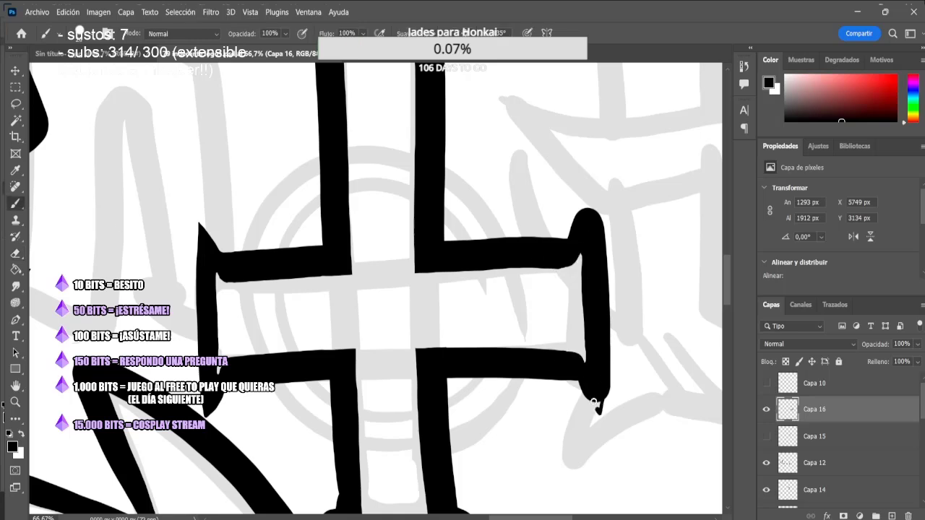
drag(604, 407, 605, 239)
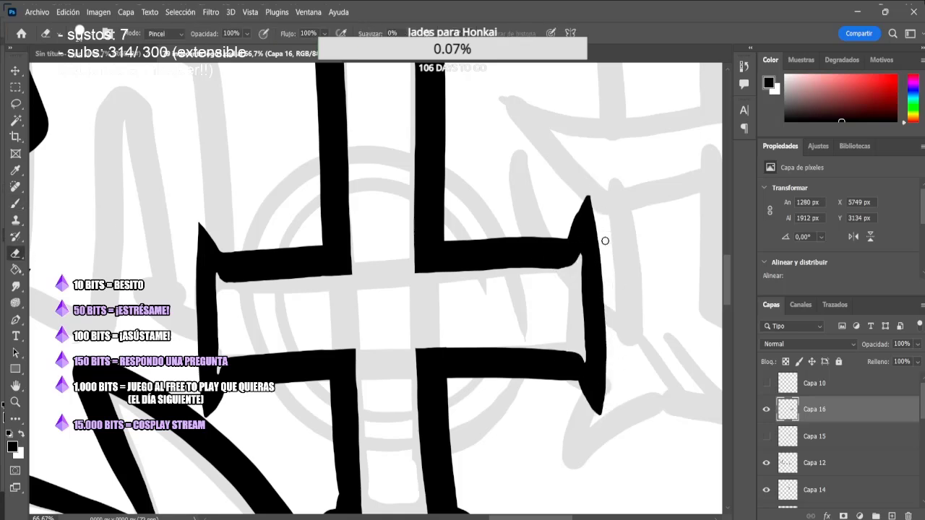
key(b)
key(e)
key(b)
Shape the cap at the foot of the cross into a flared base with pointed tips and curved inner corners
mouse_move(728, 294)
mouse_down()
mouse_move(729, 260)
mouse_move(728, 312)
mouse_up()
key(ctrl+s)
mouse_move(365, 363)
mouse_down()
mouse_move(479, 368)
mouse_move(323, 365)
mouse_up()
key(e)
mouse_move(487, 376)
mouse_down()
mouse_move(326, 379)
mouse_move(326, 352)
mouse_up()
key(b)
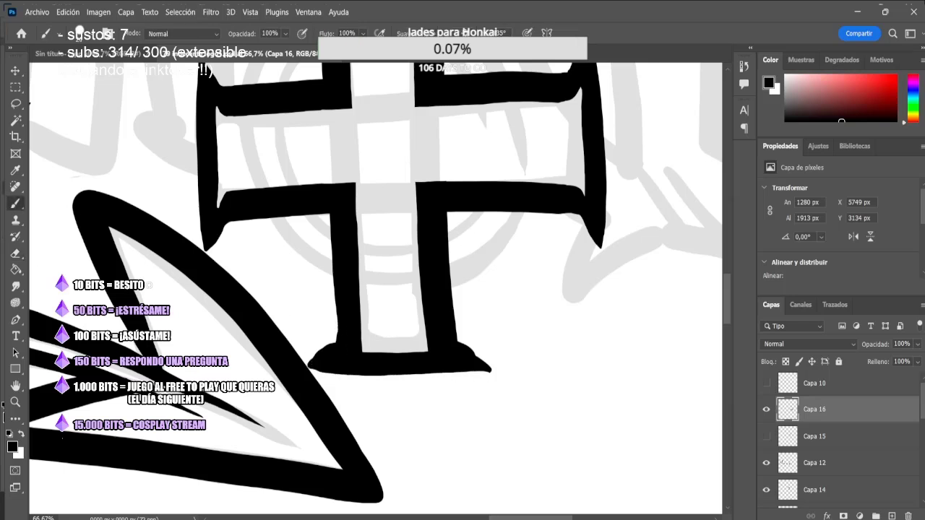
key(e)
mouse_move(328, 246)
mouse_down()
mouse_move(335, 318)
mouse_move(312, 353)
mouse_up()
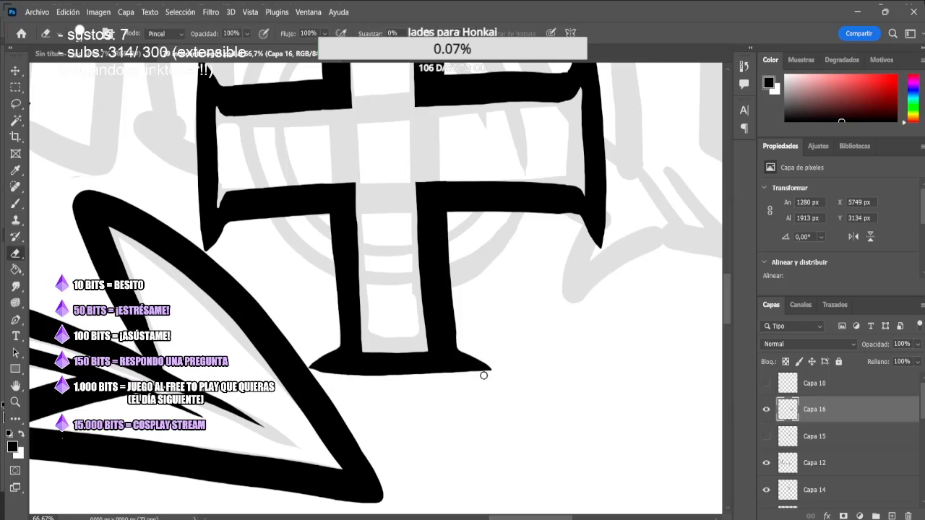
drag(483, 375, 314, 371)
drag(439, 352, 418, 352)
key(b)
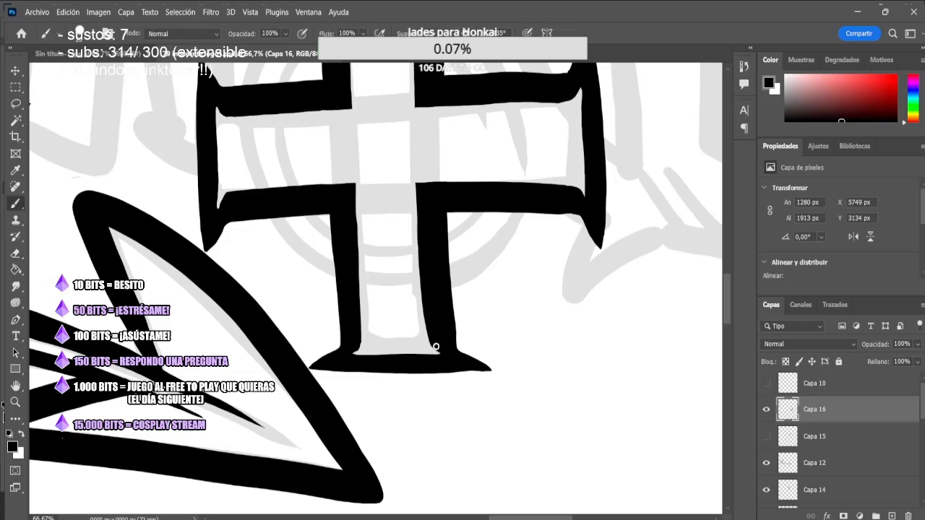
Touch up the crossbar's inner left corner and its edges with the Brush and Eraser
scroll(214, 257, up, 3)
drag(223, 186, 237, 189)
key(e)
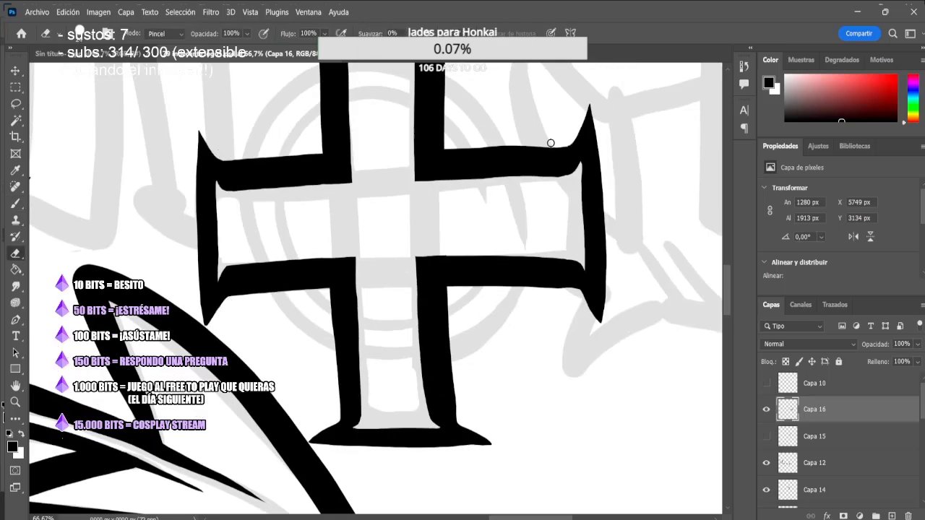
Ink two concentric rings around the cross's intersection on a new layer above Capa 16
mouse_move(730, 304)
mouse_down()
mouse_move(730, 262)
mouse_move(725, 303)
mouse_up()
key(ctrl+minus)
key(ctrl+minus)
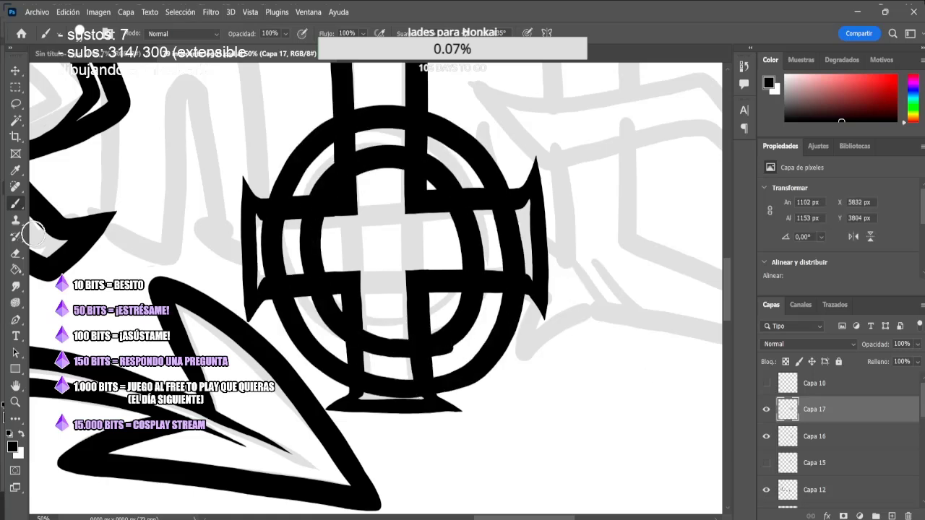
Erase the ring lines on Capa 17 that run through the inside of the cross's arms
click(15, 252)
mouse_move(361, 141)
mouse_down()
mouse_move(383, 126)
mouse_move(398, 168)
mouse_move(416, 149)
mouse_up()
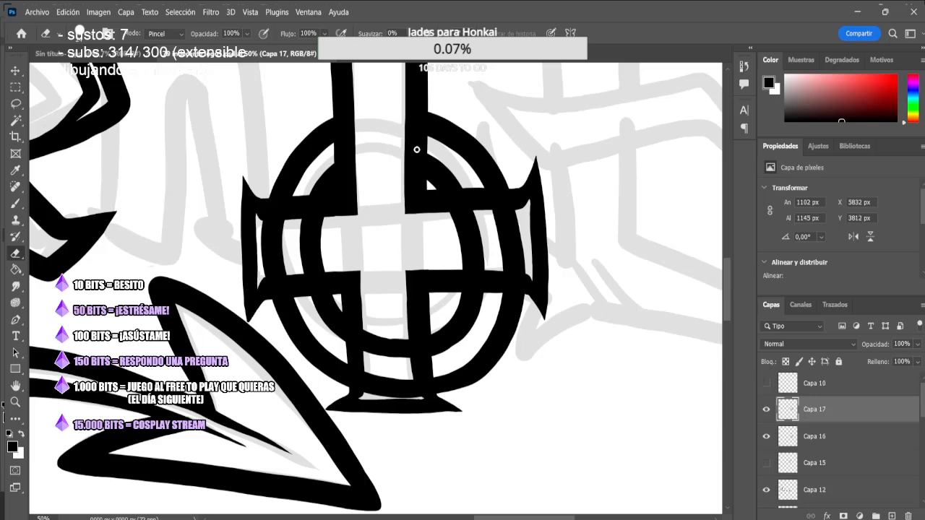
mouse_move(311, 217)
mouse_down()
mouse_move(289, 273)
mouse_move(315, 252)
mouse_move(331, 201)
mouse_move(451, 220)
mouse_move(457, 262)
mouse_move(522, 217)
mouse_move(524, 265)
mouse_up()
mouse_move(365, 328)
mouse_down()
mouse_move(396, 339)
mouse_move(372, 383)
mouse_up()
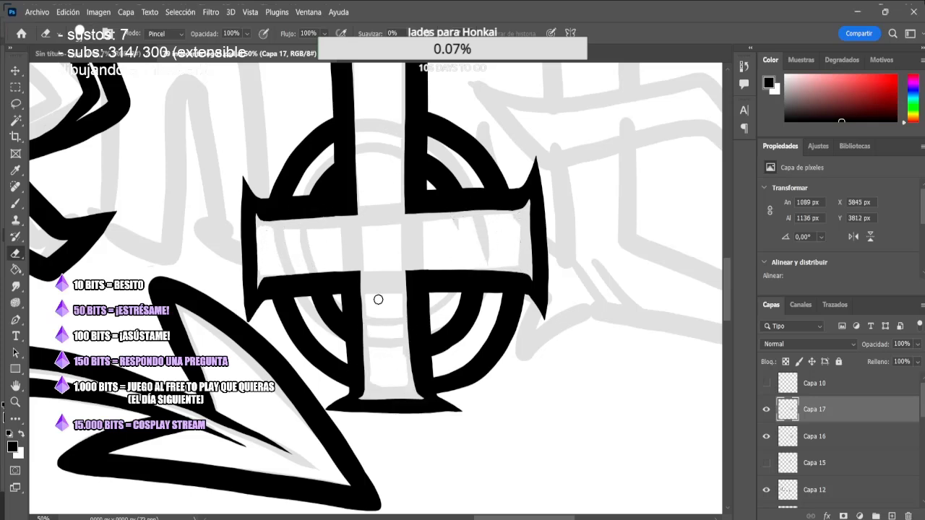
Erase the cross outline on Capa 16 between the two rings so the ring band opens into the arms
click(814, 435)
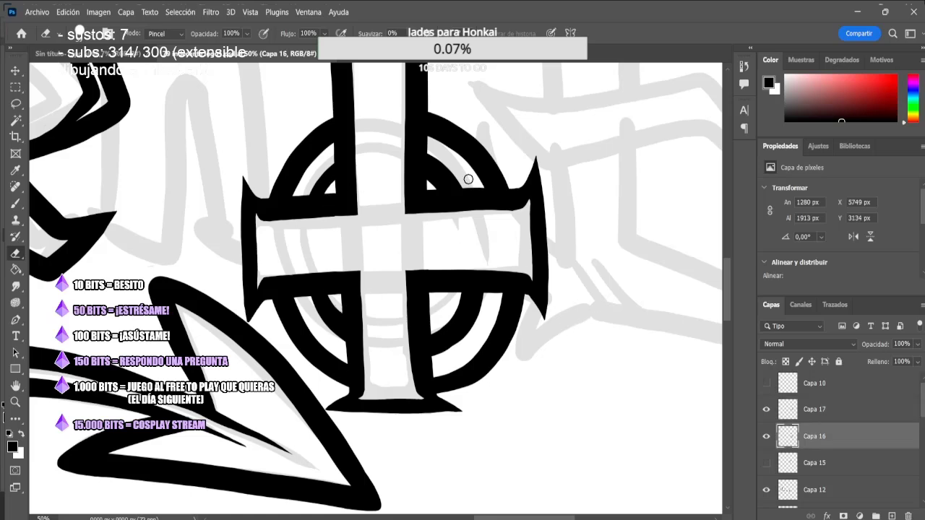
drag(467, 178, 474, 179)
key(alt+bracketright)
key(ctrl+z)
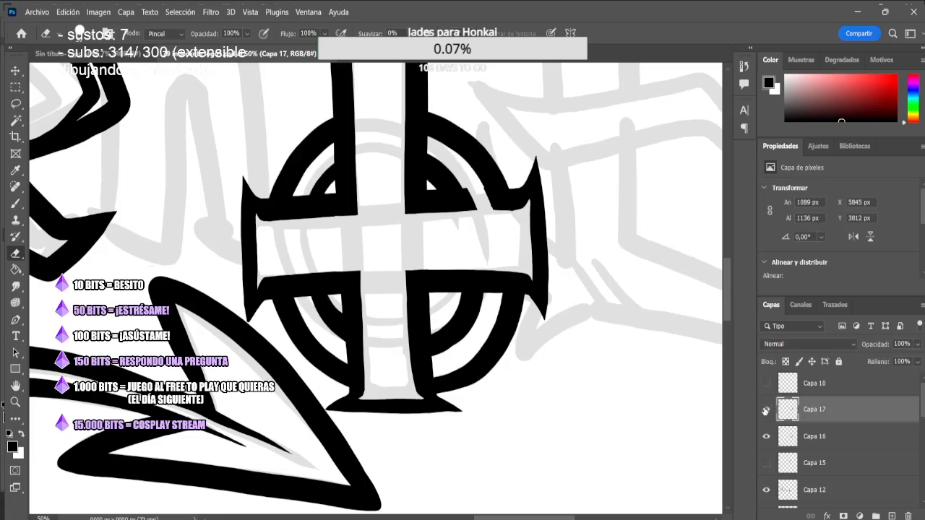
click(800, 436)
mouse_move(300, 218)
mouse_down()
mouse_move(299, 207)
mouse_move(293, 215)
mouse_up()
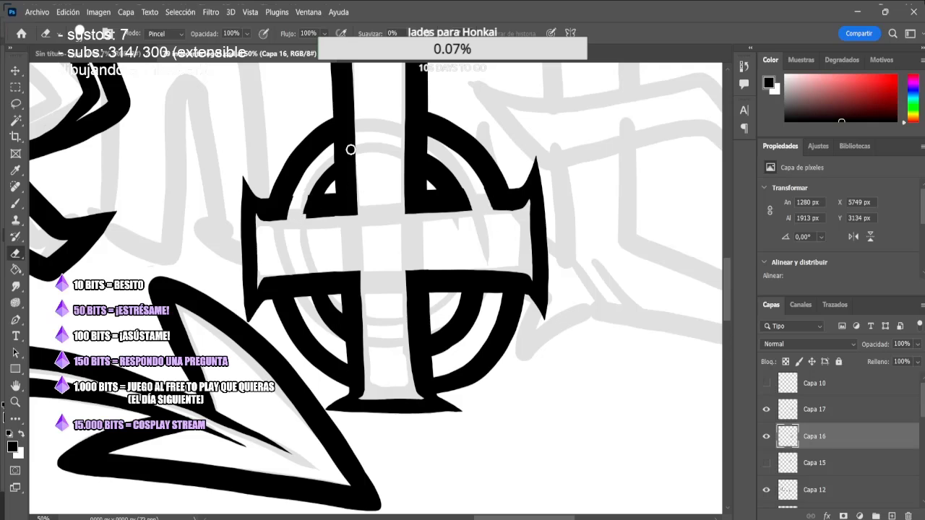
drag(352, 149, 356, 139)
drag(303, 277, 303, 293)
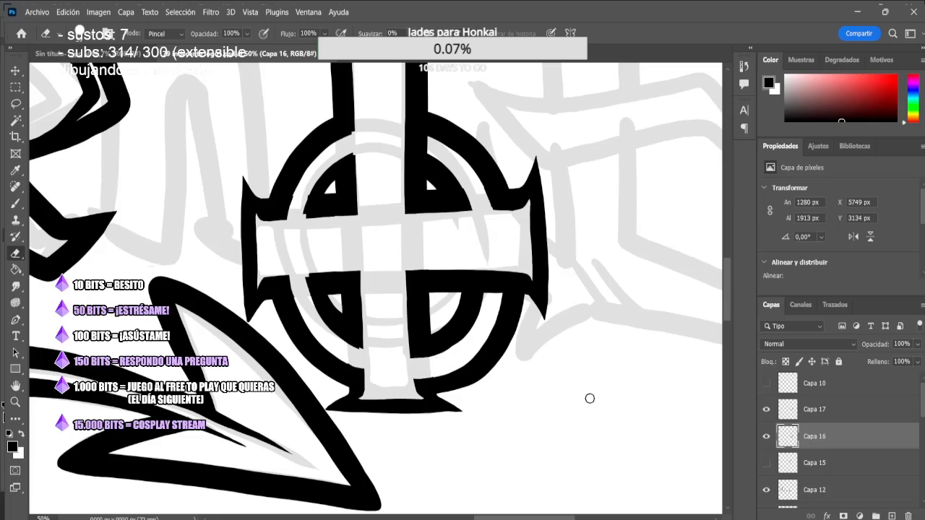
Smooth the cut ring and cross edges in the upper-left quadrant on Capa 17 and Capa 16
key(ctrl+plus)
key(ctrl+plus)
drag(411, 159, 452, 282)
key(ctrl+plus)
key(b)
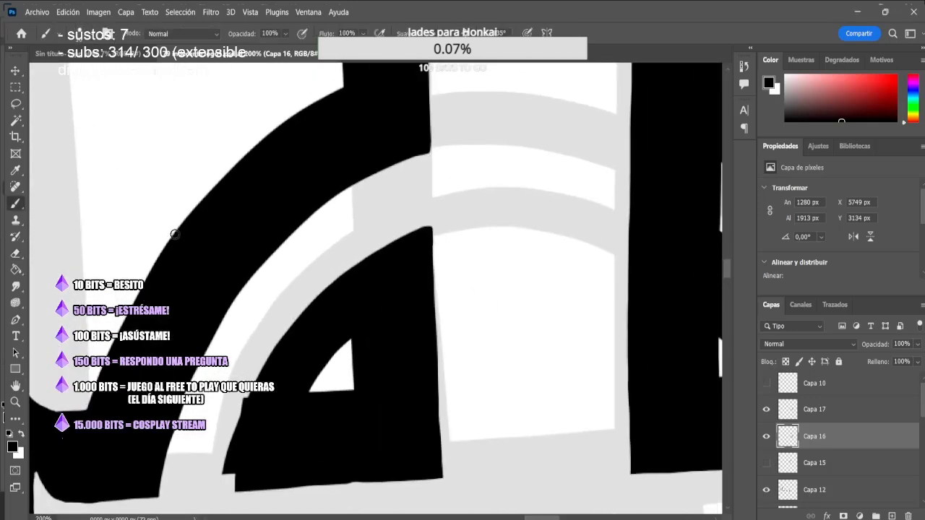
scroll(145, 235, down, 3)
key(alt+bracketright)
key(e)
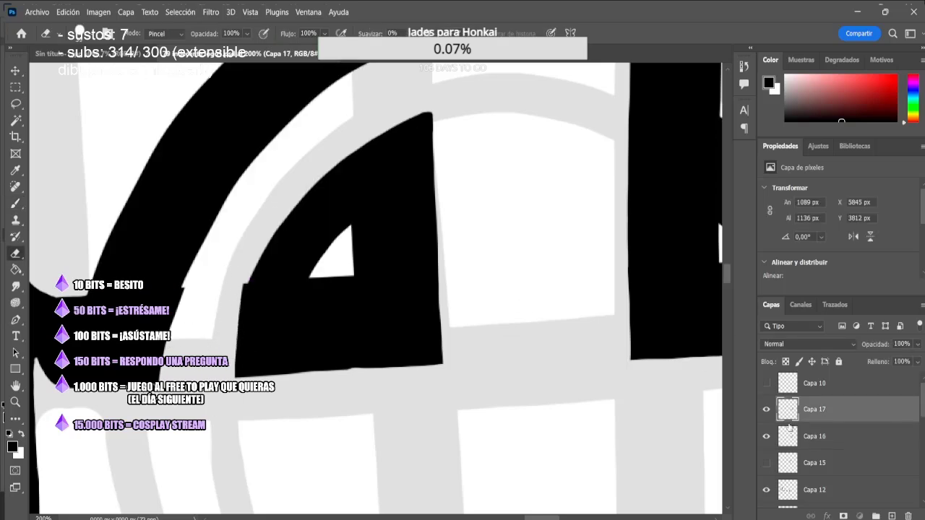
click(790, 428)
click(767, 437)
click(767, 437)
drag(220, 357, 230, 300)
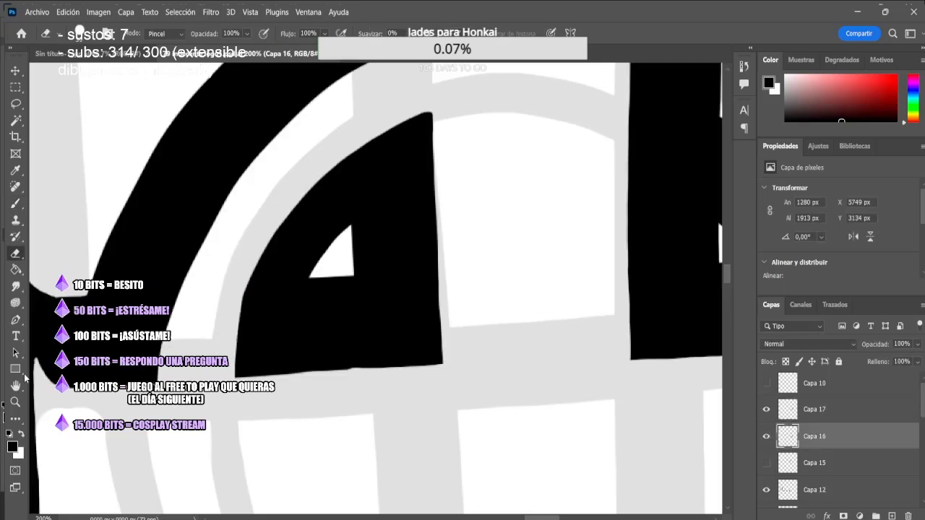
Clean up the cut edges and corners of the lower-left quadrant on Capa 16 with the Brush and Eraser
key(space)
key(ctrl+minus)
drag(633, 415, 602, 354)
scroll(652, 213, up, 2)
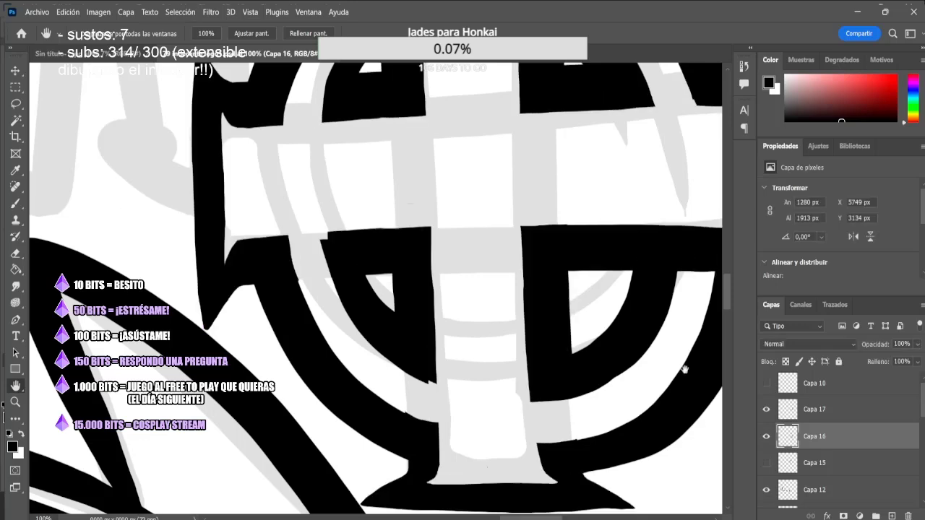
key(b)
scroll(263, 135, up, 1)
drag(262, 134, 223, 125)
key(e)
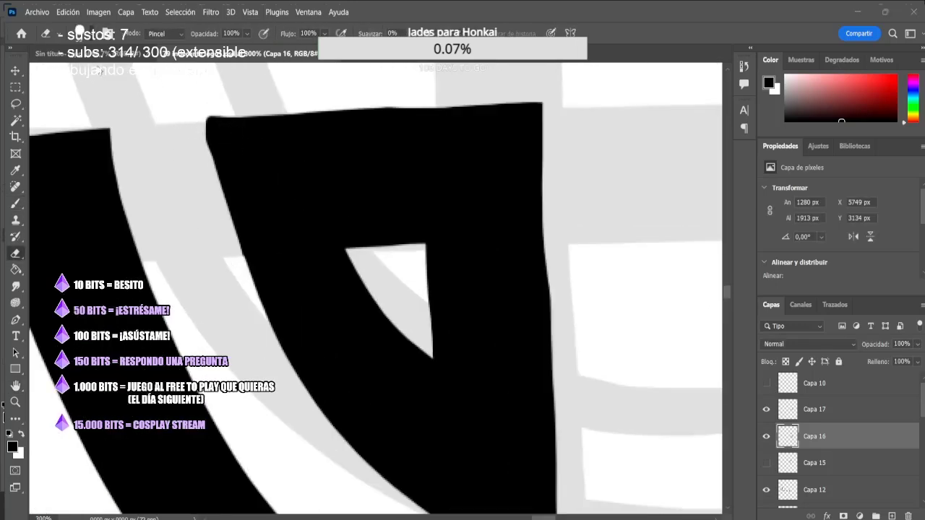
key(b)
scroll(729, 300, down, 3)
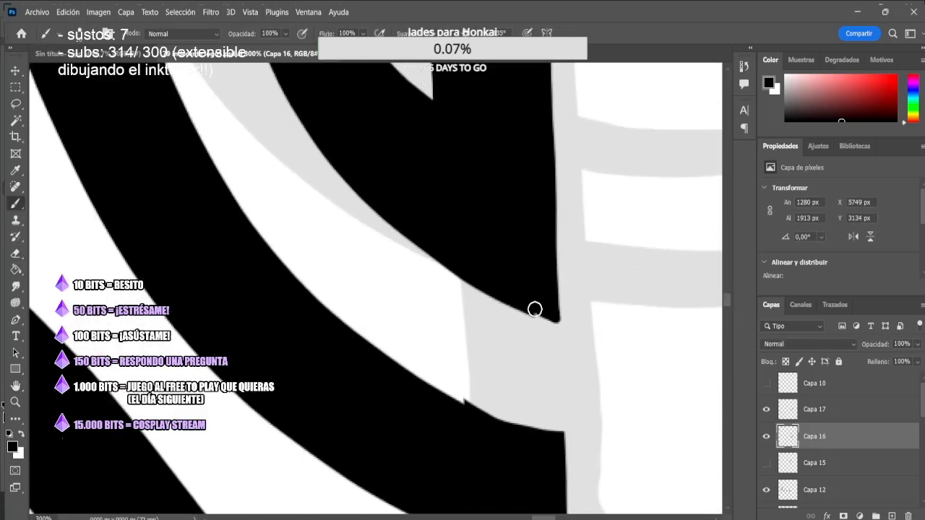
Even out the ring ends beside the lower part of the upright and in the lower-right quadrant on Capa 16
key(e)
key(ctrl+minus)
scroll(583, 346, right, 2)
key(b)
scroll(328, 334, down, 2)
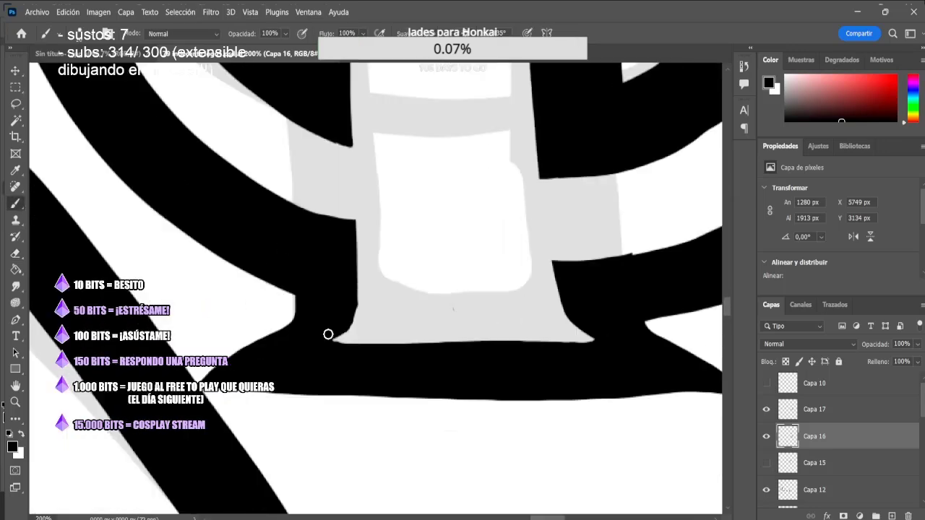
scroll(446, 381, right, 2)
scroll(446, 381, up, 3)
key(e)
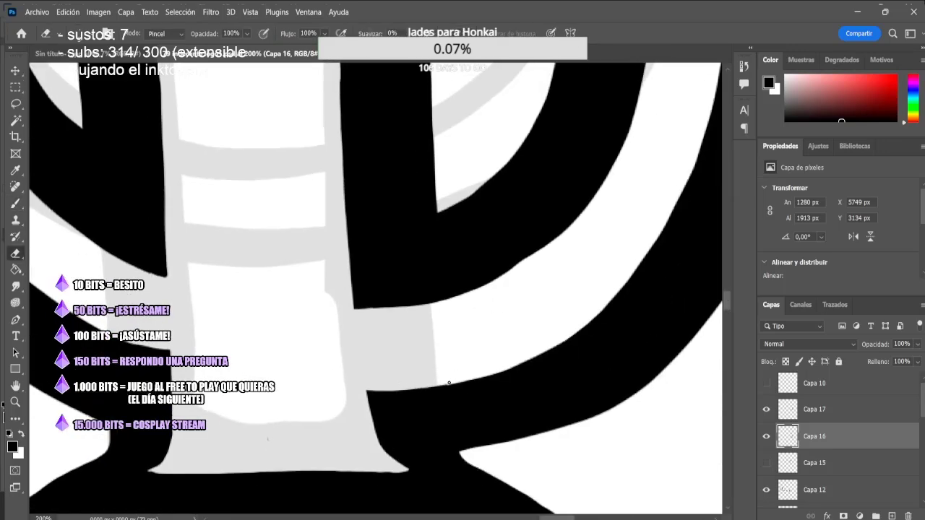
drag(729, 299, 729, 292)
Erase the crossbar's lower edge between the two rings in the lower-right quadrant on Capa 16
key(ctrl+minus)
key(ctrl+minus)
click(768, 410)
click(768, 411)
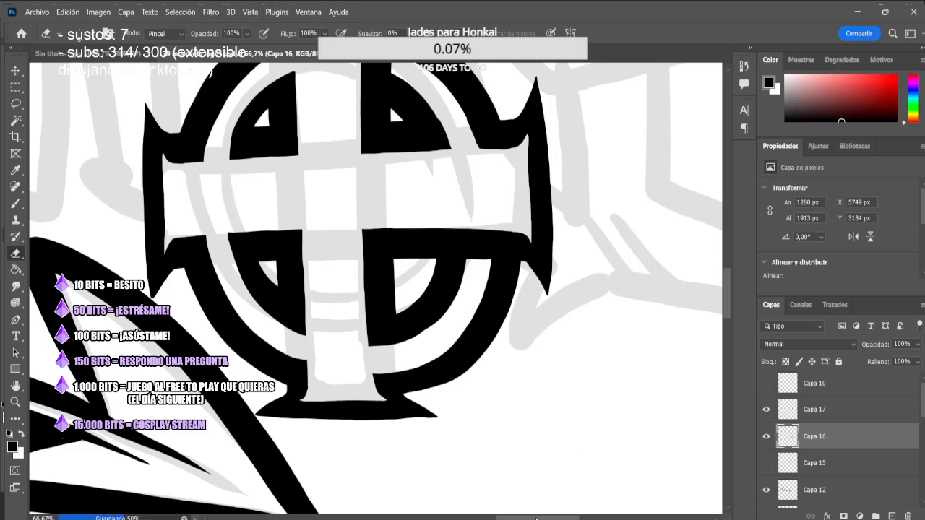
drag(536, 519, 550, 519)
key(ctrl+plus)
key(ctrl+plus)
mouse_move(351, 117)
mouse_down()
mouse_move(352, 201)
mouse_move(325, 114)
mouse_move(358, 109)
mouse_move(359, 147)
mouse_move(403, 121)
mouse_up()
key(bracketright)
key(ctrl+z)
click(16, 203)
key(ctrl+minus)
key(ctrl+minus)
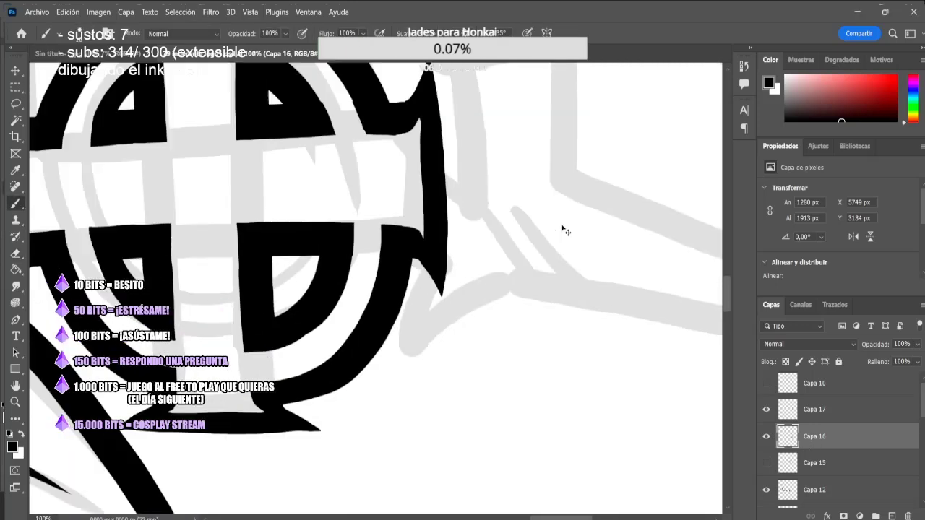
Show the hidden Capa 15 holding the copied "n" and make it the active layer
key(ctrl+minus)
key(ctrl+minus)
key(h)
drag(415, 254, 563, 299)
key(ctrl+minus)
key(ctrl+minus)
key(ctrl+minus)
click(767, 464)
click(781, 464)
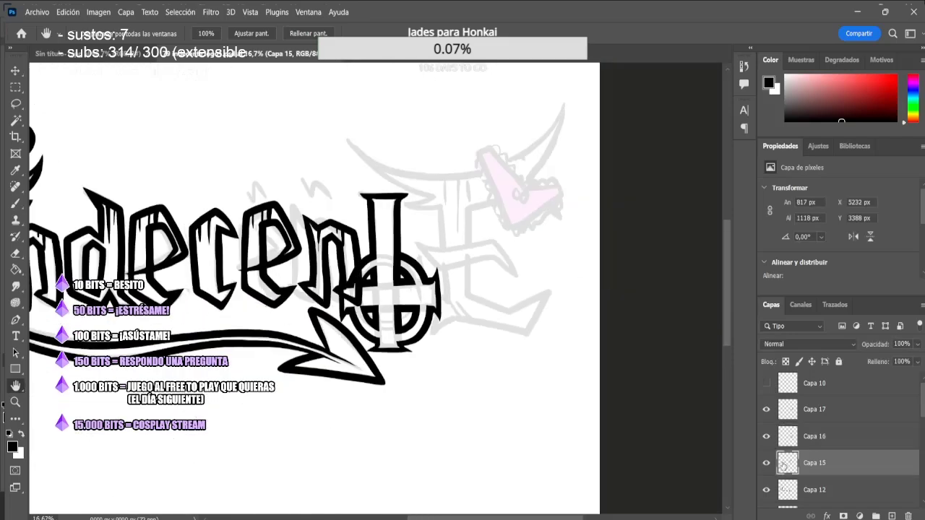
Erase the parts of the copied "n" on Capa 15 that overlap the cross's ring and crossbar
key(ctrl+plus)
key(ctrl+plus)
key(ctrl+plus)
key(e)
drag(325, 205, 331, 255)
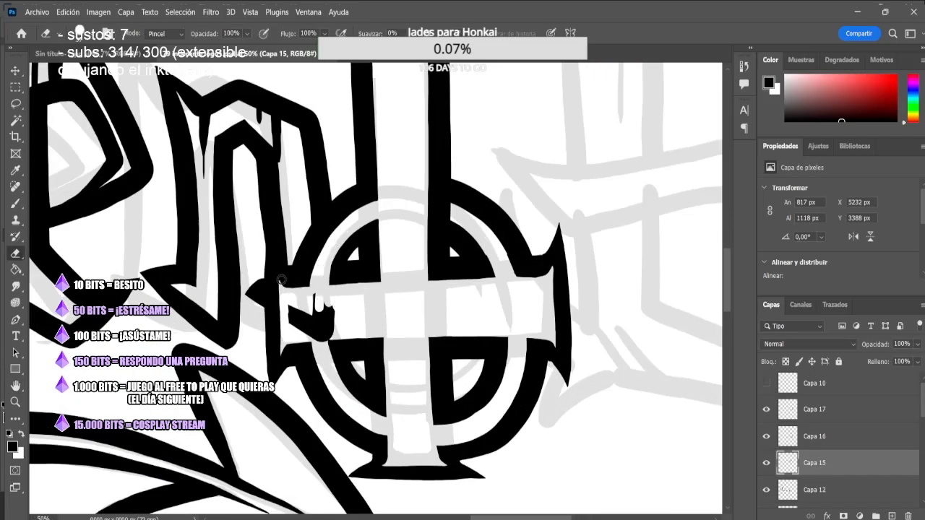
drag(293, 311, 316, 296)
Make Capa 17 the active layer and ink short drips beneath the cap of the cross's upright
key(ctrl+minus)
key(ctrl+minus)
key(ctrl+minus)
key(h)
drag(636, 334, 662, 377)
click(814, 410)
key(ctrl+plus)
key(ctrl+plus)
key(ctrl+plus)
key(b)
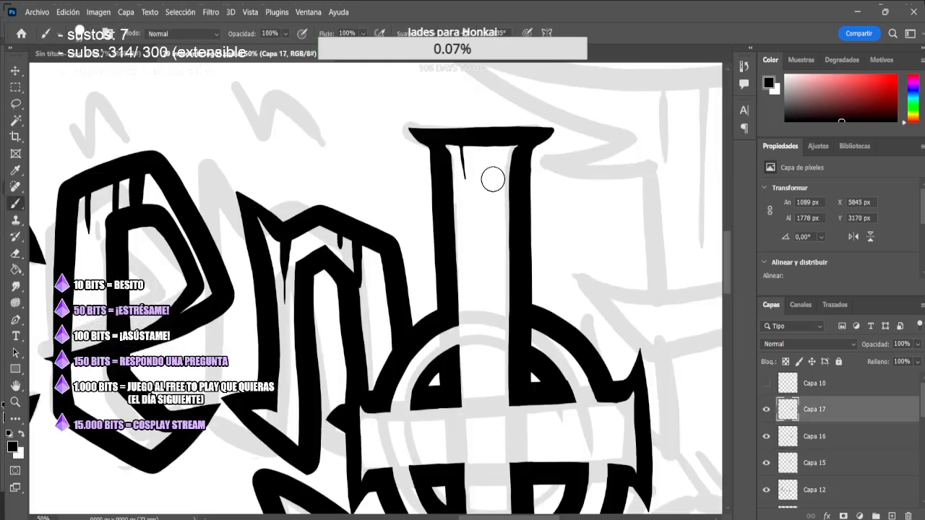
mouse_move(487, 209)
mouse_down()
mouse_move(488, 148)
mouse_move(501, 149)
mouse_up()
Add a new layer and ink the outline of the large final "E" over the sketch, with horned top arc, stem, middle arm and base
key(ctrl+minus)
key(ctrl+minus)
click(892, 516)
scroll(720, 314, right, 2)
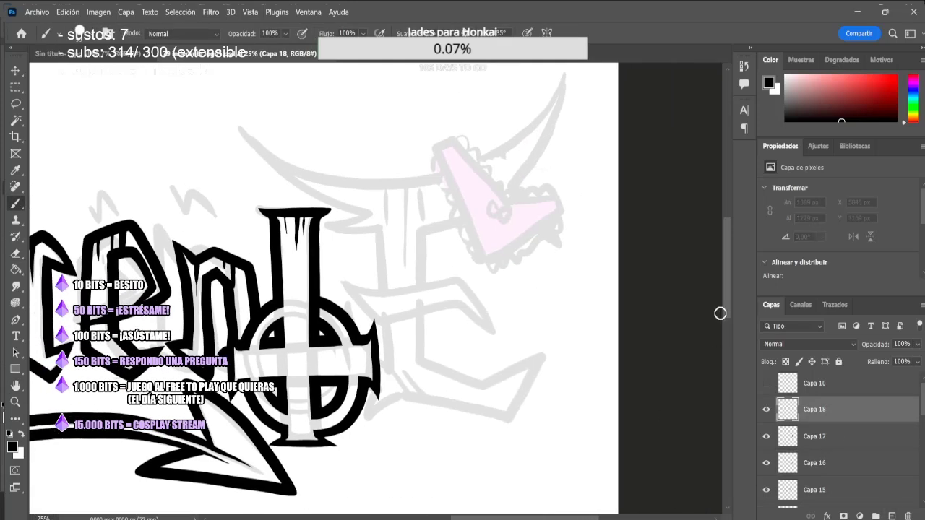
scroll(720, 312, up, 2)
mouse_move(578, 120)
mouse_down()
mouse_move(475, 206)
mouse_move(423, 269)
mouse_up()
mouse_move(245, 181)
mouse_down()
mouse_move(375, 251)
mouse_move(394, 410)
mouse_up()
drag(345, 336, 372, 383)
drag(390, 426, 365, 471)
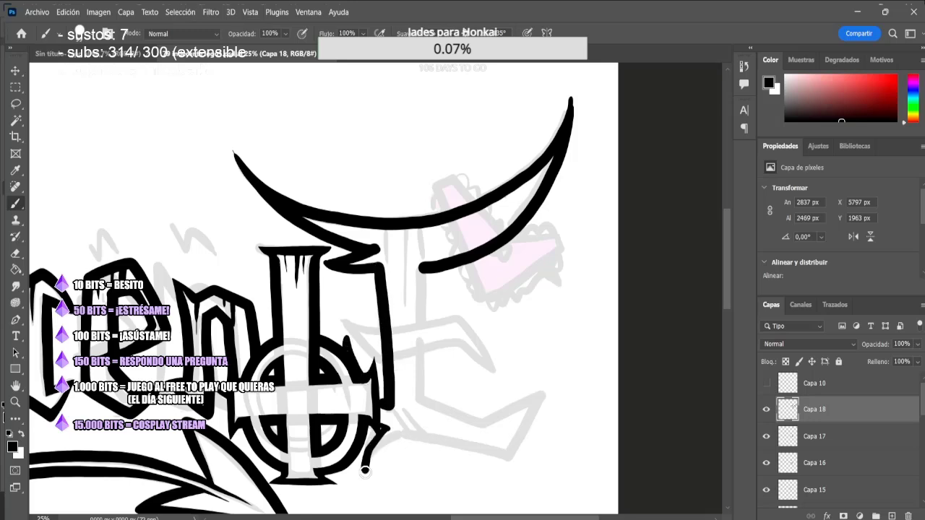
mouse_move(420, 267)
mouse_down()
mouse_move(422, 344)
mouse_move(566, 389)
mouse_move(365, 471)
mouse_up()
mouse_move(494, 370)
mouse_down()
mouse_move(344, 321)
mouse_move(465, 323)
mouse_move(334, 309)
mouse_up()
Sharpen the left horn tip of the "E" and the spiked notch below it on Capa 18
key(ctrl+plus)
key(e)
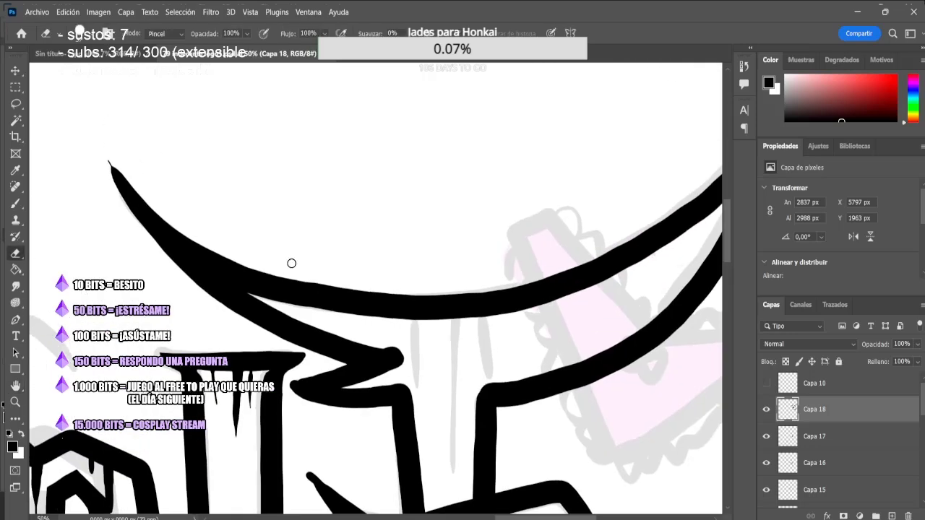
drag(109, 162, 194, 240)
key(ctrl+plus)
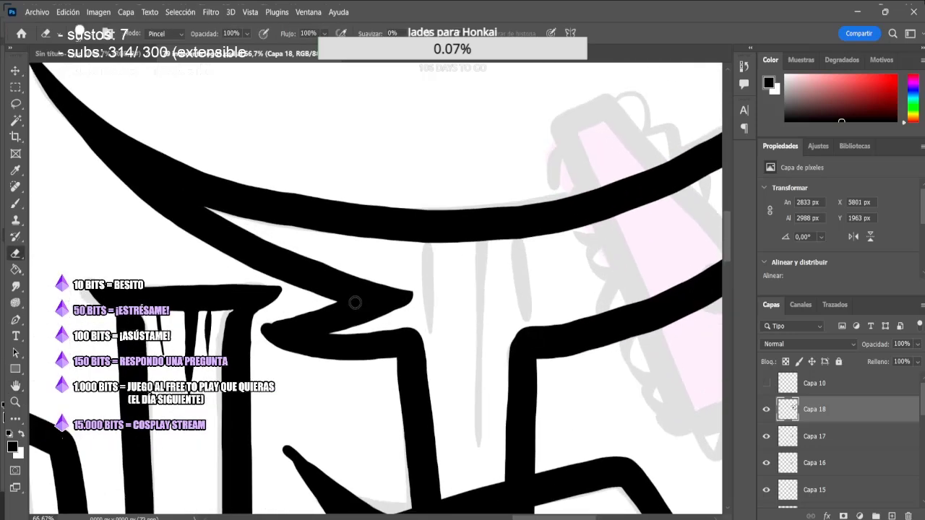
drag(318, 312, 252, 319)
mouse_move(335, 300)
mouse_down()
mouse_move(279, 323)
mouse_move(378, 358)
mouse_up()
key(b)
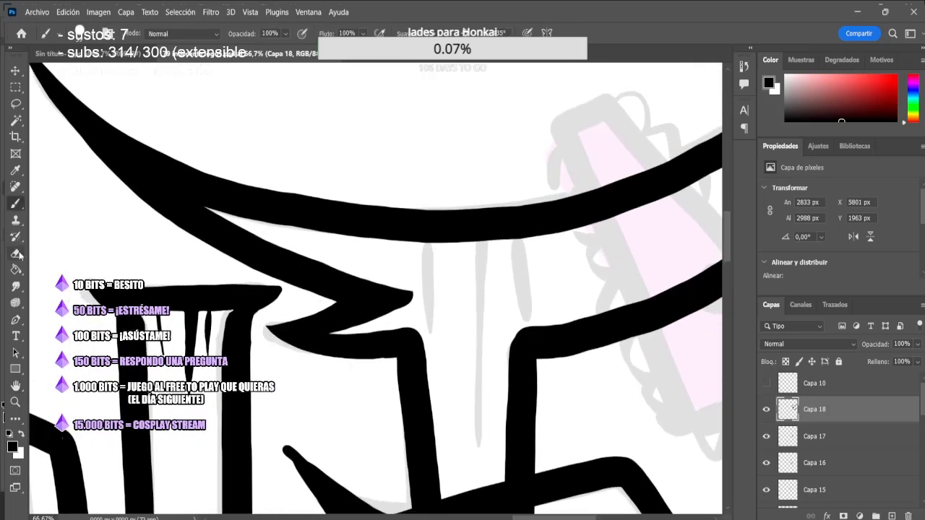
Turn both rounded corners where the stem of the "E" meets its top arc into sharp points
click(16, 253)
scroll(326, 310, right, 5)
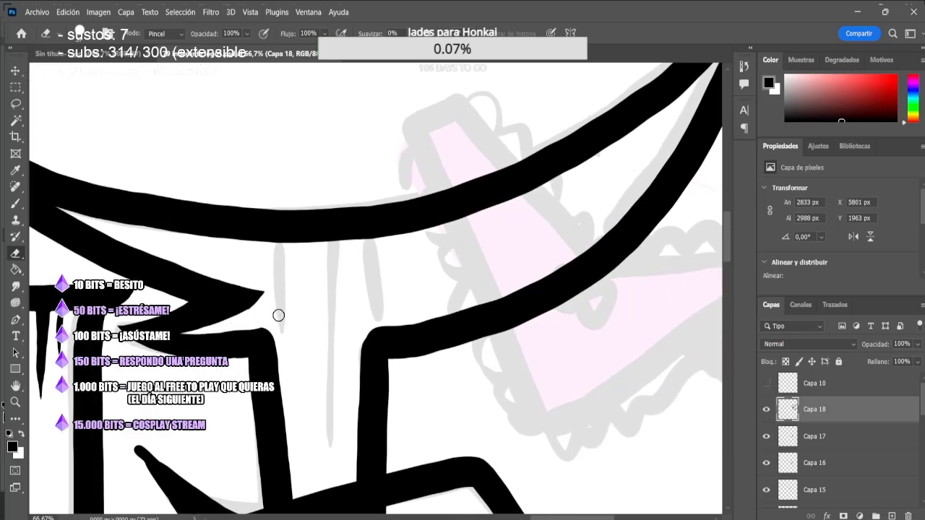
mouse_move(217, 328)
mouse_down()
mouse_move(275, 315)
mouse_move(303, 488)
mouse_up()
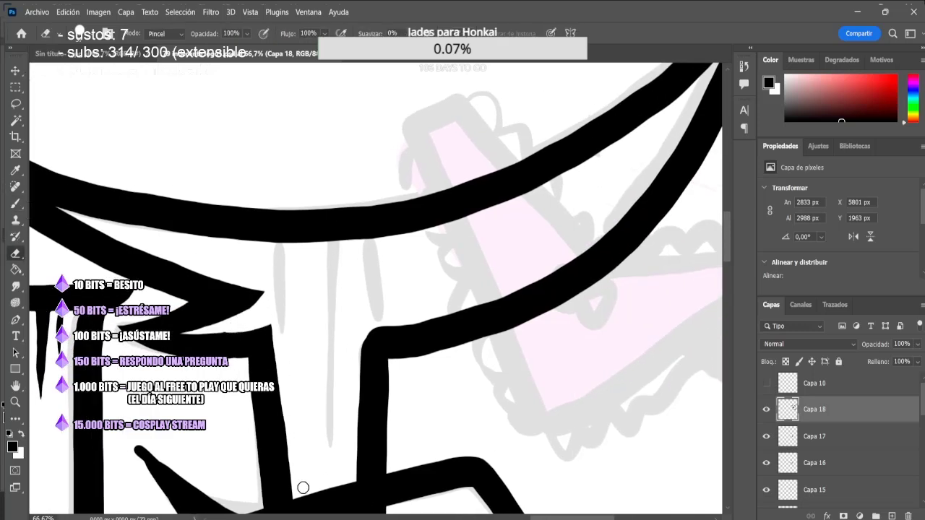
key(b)
mouse_move(378, 331)
mouse_down()
mouse_move(359, 327)
mouse_move(354, 372)
mouse_up()
key(e)
drag(444, 316, 354, 320)
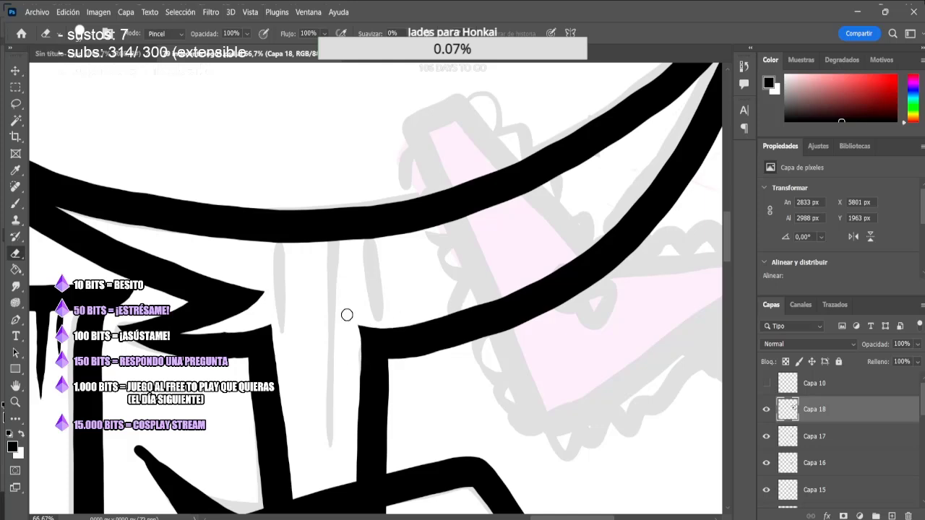
Taper the right horn tip of the top arc of the "E" to a point
scroll(395, 312, right, 2)
scroll(334, 321, right, 4)
scroll(187, 205, up, 5)
mouse_move(564, 89)
mouse_down()
mouse_move(518, 210)
mouse_move(564, 237)
mouse_up()
Sharpen the spiked ends of the middle arm of the "E" on Capa 18
drag(728, 222, 728, 271)
drag(597, 518, 585, 517)
mouse_move(388, 351)
mouse_down()
mouse_move(462, 404)
mouse_move(405, 261)
mouse_up()
drag(585, 517, 569, 517)
drag(271, 287, 148, 202)
drag(233, 336, 157, 224)
drag(202, 304, 186, 307)
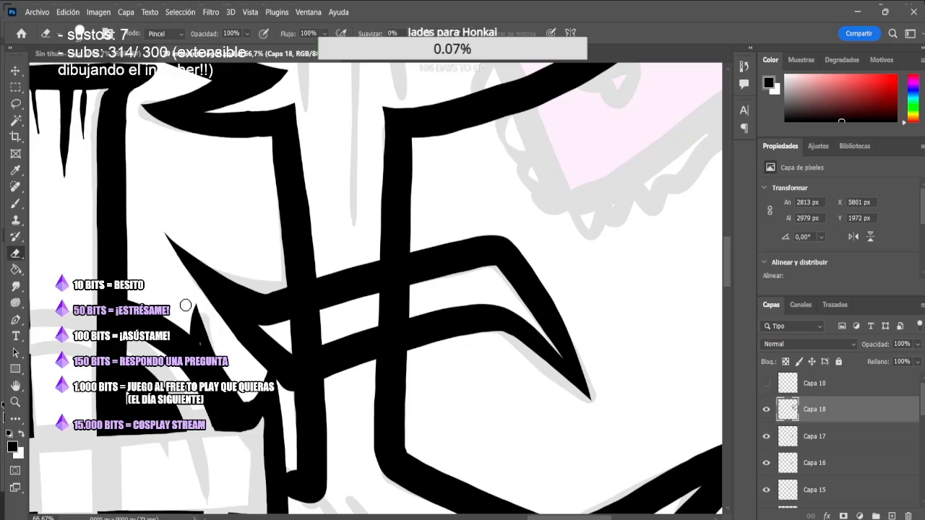
Erase the overlapping lines where the stem and middle arm of the "E" cross
mouse_move(331, 303)
mouse_down()
mouse_move(322, 268)
mouse_move(346, 261)
mouse_move(374, 313)
mouse_move(334, 373)
mouse_up()
drag(390, 290, 399, 311)
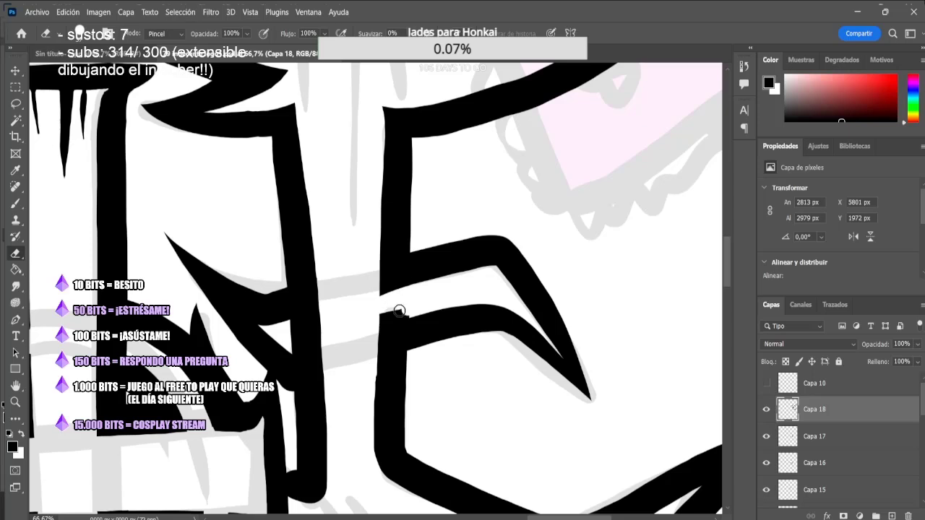
mouse_move(294, 326)
mouse_down()
mouse_move(330, 325)
mouse_move(344, 296)
mouse_up()
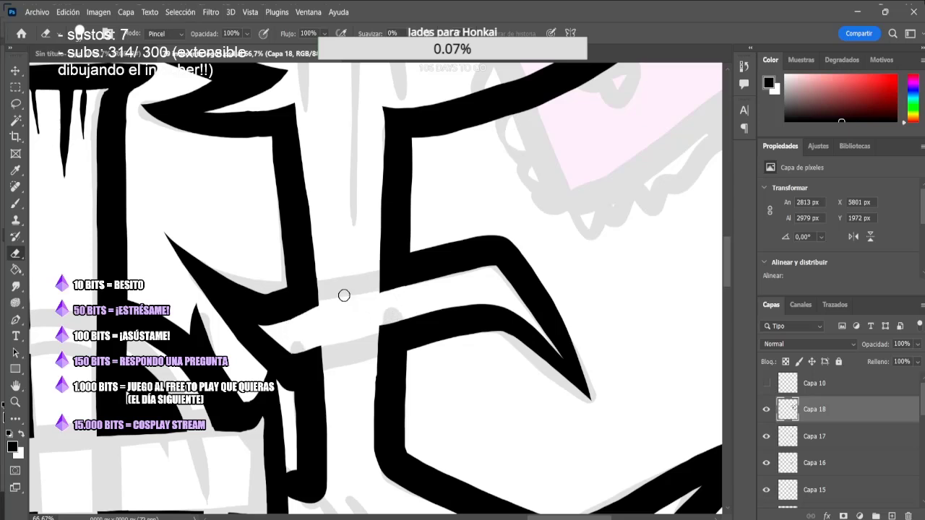
click(20, 205)
key(e)
Taper the lower-left tail of the base of the "E" and bring the spur above it to a point
drag(727, 274, 727, 296)
key(b)
key(e)
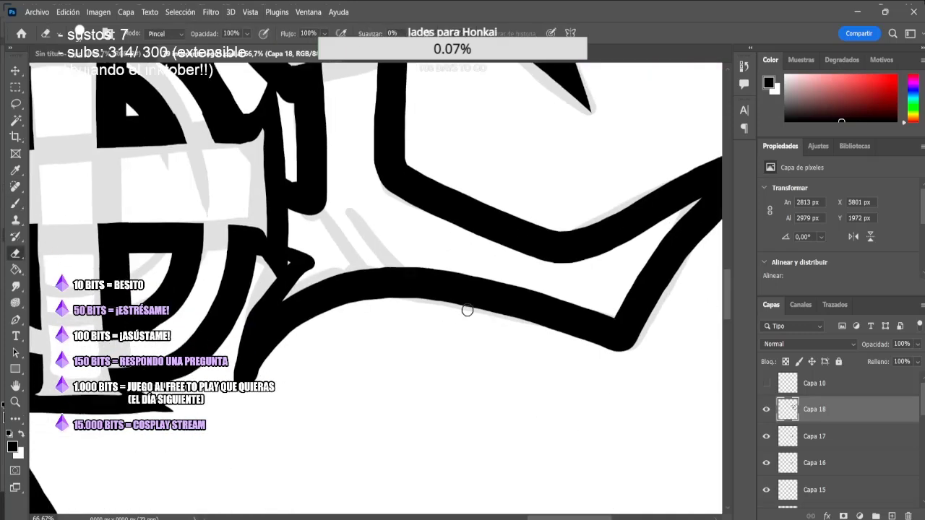
drag(397, 305, 249, 375)
drag(302, 329, 245, 380)
click(16, 204)
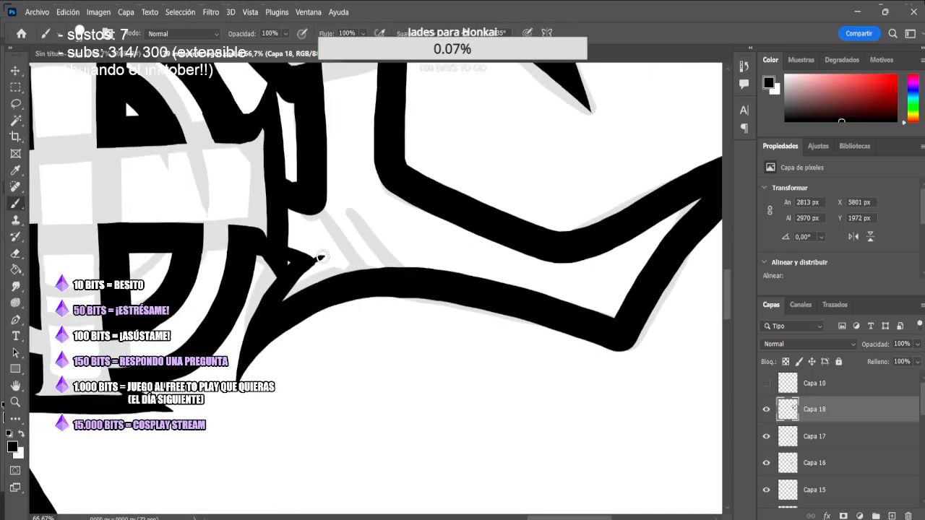
drag(322, 257, 290, 248)
click(16, 253)
Extend the right end of the base of the "E" into a fine point and sharpen its lower corner
key(space)
drag(467, 239, 289, 287)
key(b)
click(448, 400)
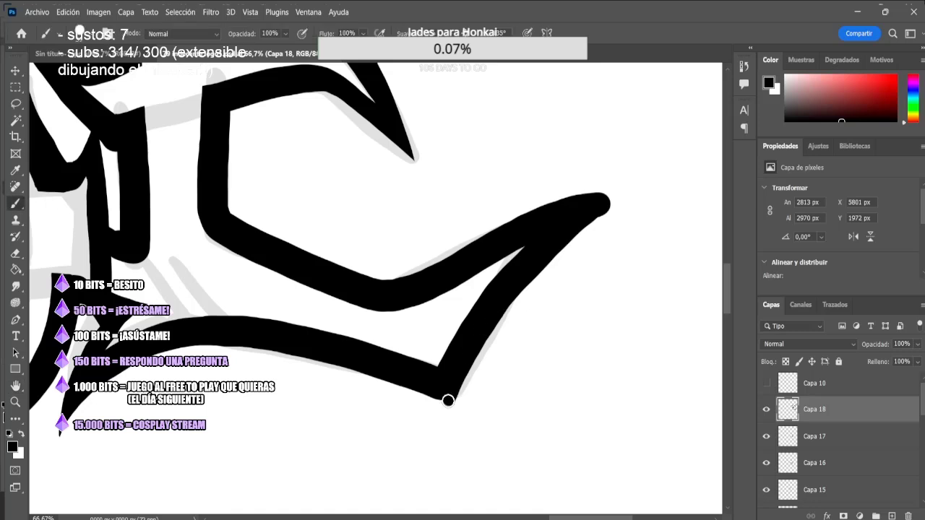
drag(575, 201, 630, 195)
key(e)
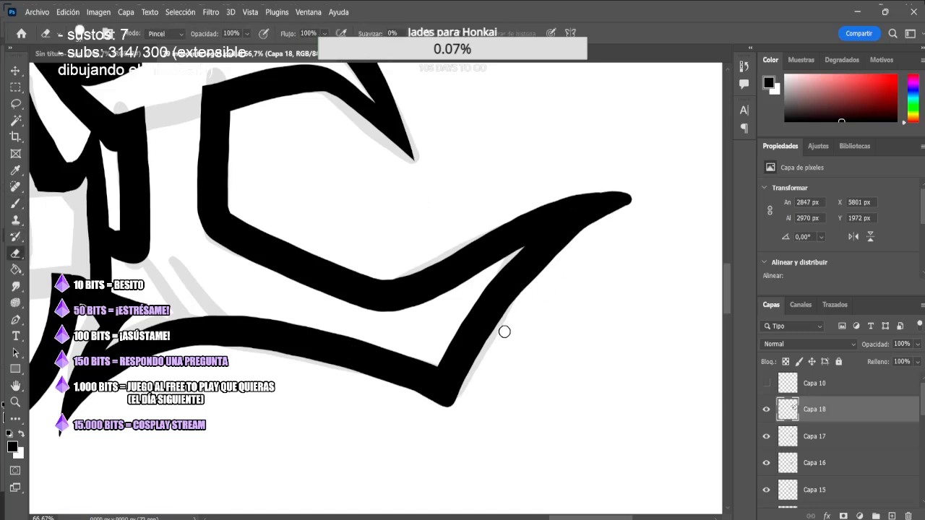
mouse_move(502, 328)
mouse_down()
mouse_move(639, 197)
mouse_move(514, 209)
mouse_up()
Reshape the lower end of the left stem line of the "E" into a clean angled point
click(17, 205)
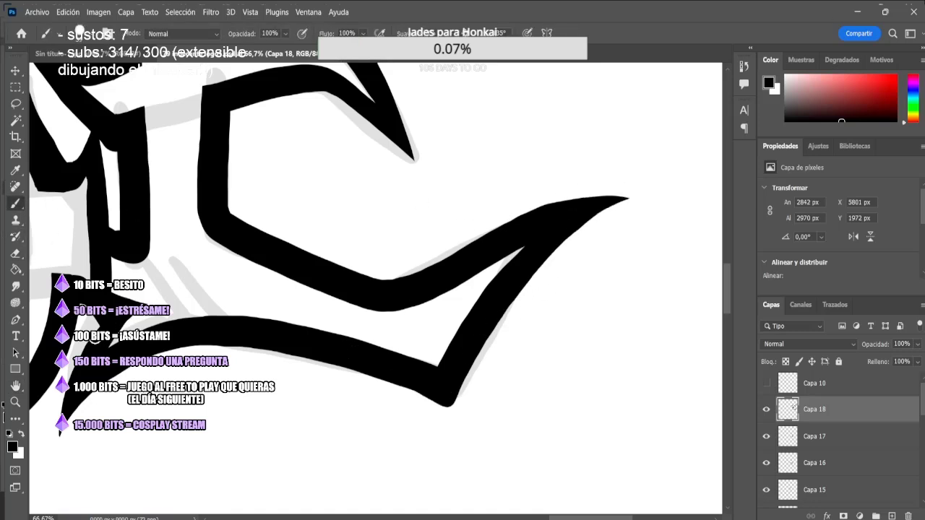
mouse_move(145, 226)
mouse_down()
mouse_move(149, 266)
mouse_move(108, 256)
mouse_up()
key(e)
drag(590, 517, 574, 517)
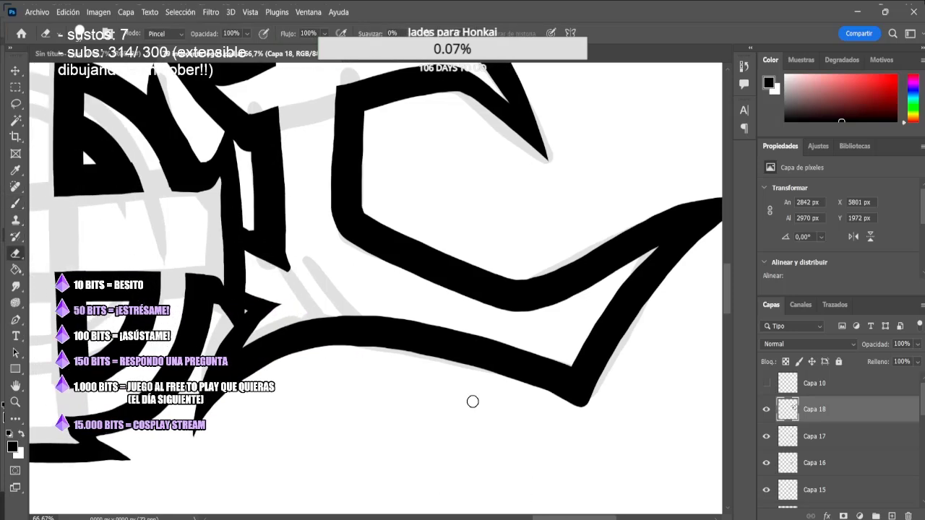
key(ctrl+z)
key(b)
click(16, 253)
mouse_move(260, 261)
mouse_down()
mouse_move(284, 268)
mouse_move(251, 264)
mouse_up()
mouse_move(247, 227)
mouse_down()
mouse_move(254, 199)
mouse_move(255, 222)
mouse_up()
drag(288, 160, 293, 262)
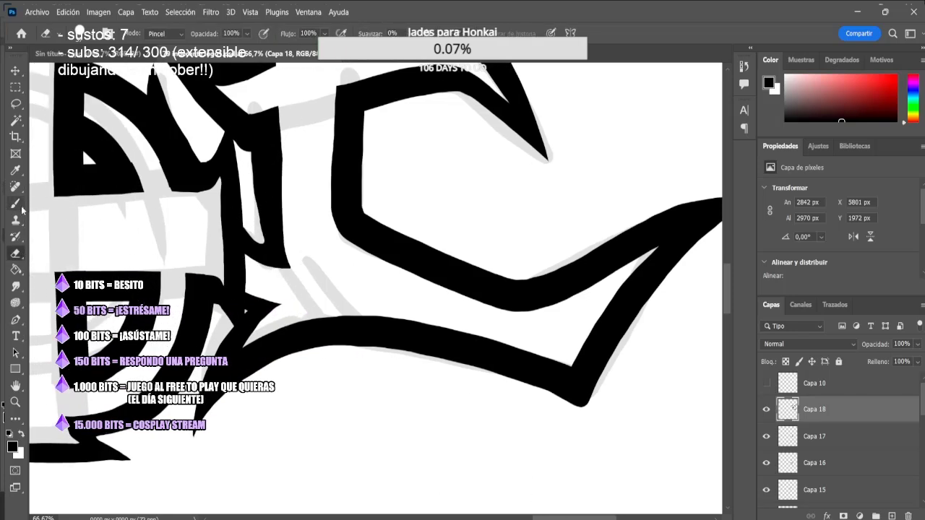
Ink two thin tapered lines rising from the lower-left base of the "E" over the sketch
click(18, 205)
mouse_move(259, 198)
mouse_down()
mouse_move(262, 248)
mouse_move(324, 326)
mouse_up()
drag(304, 256, 355, 311)
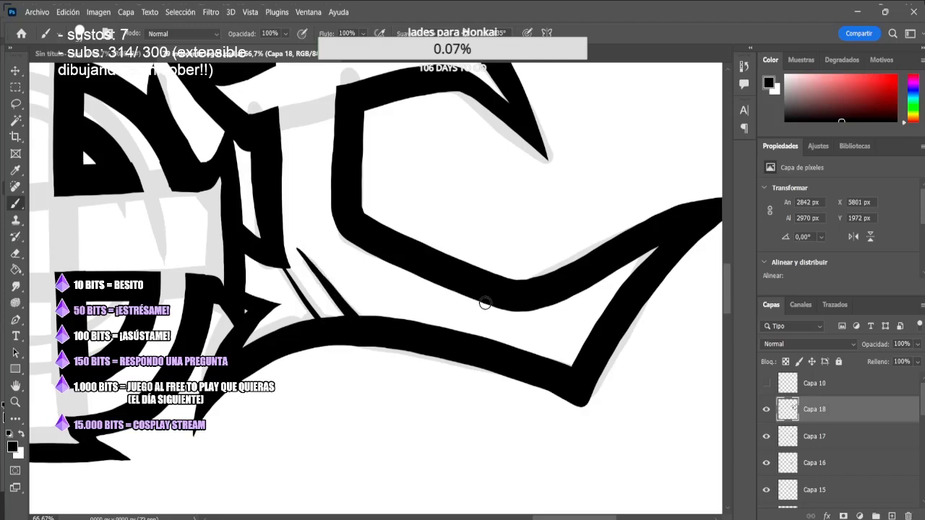
Ink three tapered drips hanging from the top arc into the stem of the "E", with the middle one longest
drag(728, 289, 728, 248)
drag(313, 358, 313, 156)
key(ctrl+z)
drag(312, 362, 315, 150)
drag(360, 234, 351, 147)
drag(261, 224, 257, 147)
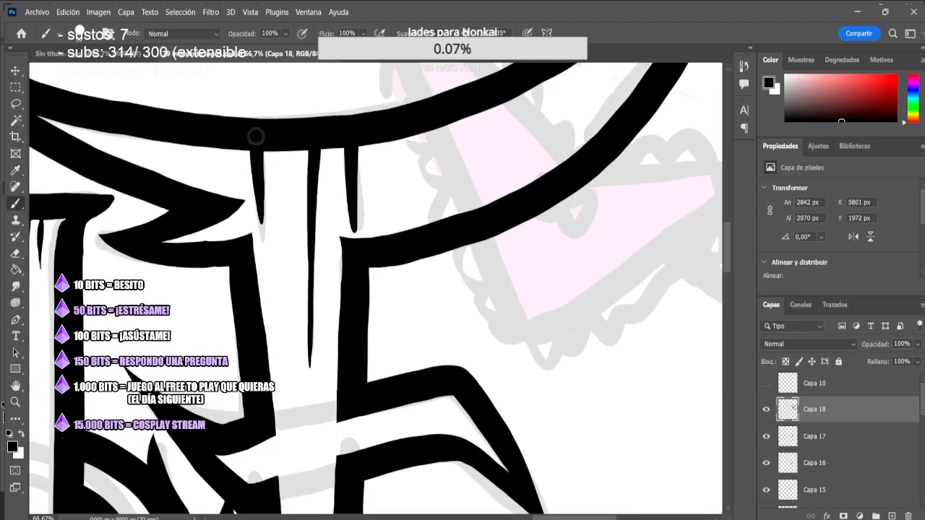
Make Capa 11 the active layer and refine the outline of the heart above the initial stem
key(ctrl+minus)
key(ctrl+minus)
key(ctrl+minus)
key(ctrl+minus)
drag(491, 361, 702, 361)
key(ctrl+minus)
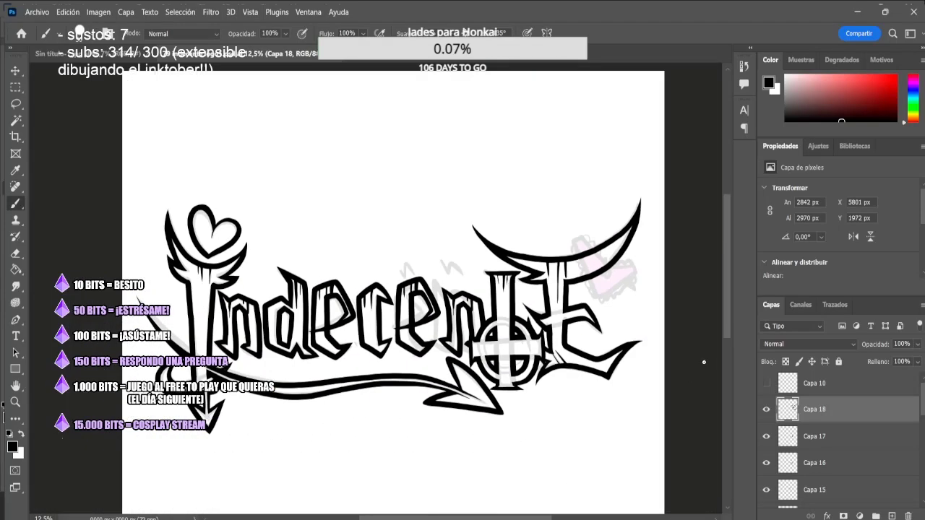
scroll(814, 433, down, 5)
click(814, 424)
click(16, 252)
scroll(196, 220, up, 5)
drag(287, 249, 229, 175)
drag(280, 323, 282, 250)
key(b)
drag(347, 274, 324, 325)
mouse_move(409, 316)
mouse_down()
mouse_move(276, 291)
mouse_move(230, 196)
mouse_up()
drag(727, 228, 727, 236)
drag(276, 357, 237, 377)
click(16, 252)
Clean up the lower point of the heart on Capa 11
key(ctrl+plus)
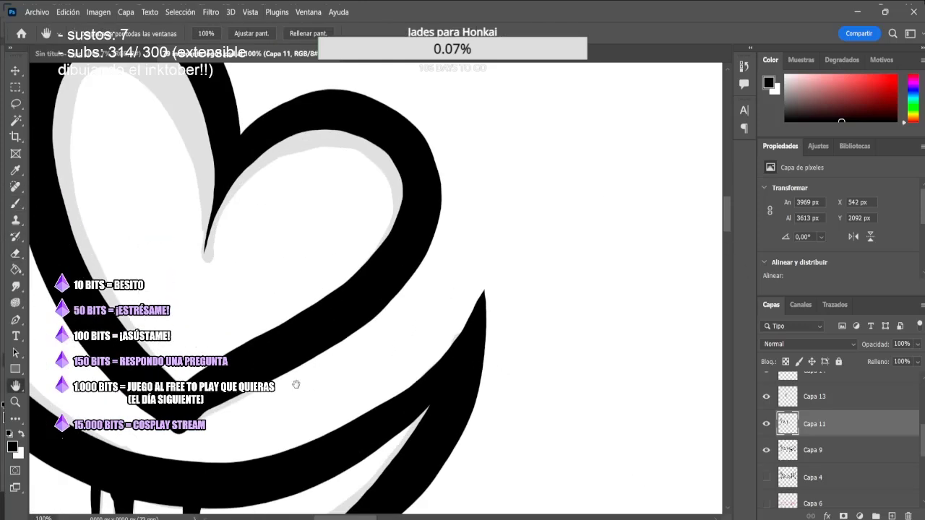
drag(295, 384, 425, 290)
mouse_move(351, 316)
mouse_down()
mouse_move(312, 348)
mouse_move(258, 304)
mouse_move(198, 229)
mouse_up()
key(ctrl+minus)
key(ctrl+minus)
key(space)
key(ctrl+plus)
key(ctrl+plus)
key(ctrl+plus)
key(ctrl+minus)
key(ctrl+minus)
key(ctrl+minus)
key(space)
key(ctrl+minus)
Add a new layer above Capa 18 and name it "braguis"
drag(616, 360, 156, 166)
key(ctrl+minus)
scroll(813, 437, up, 4)
click(812, 437)
click(891, 515)
double_click(815, 412)
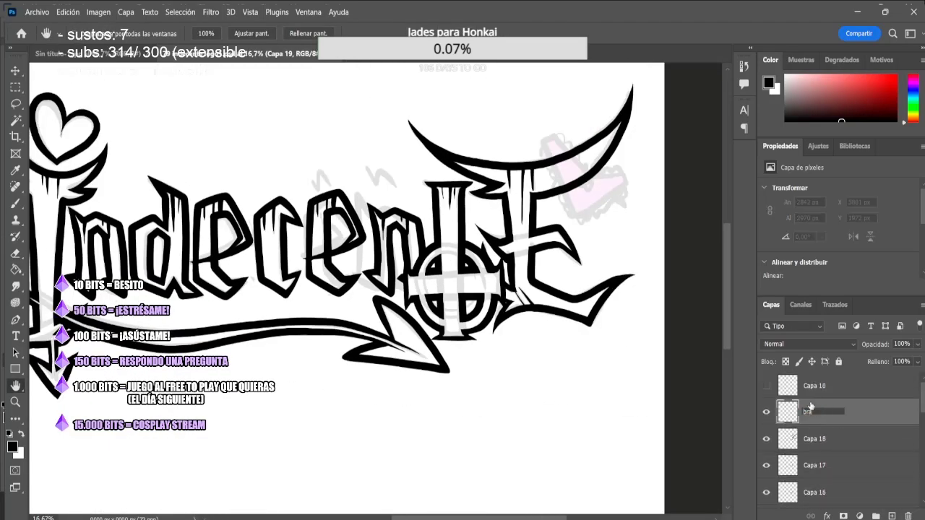
text(braguis)
key(Return)
Add another new layer between Capa 18 and the "braguis" layer
drag(617, 298, 456, 392)
key(ctrl+plus)
key(ctrl+plus)
drag(580, 289, 539, 289)
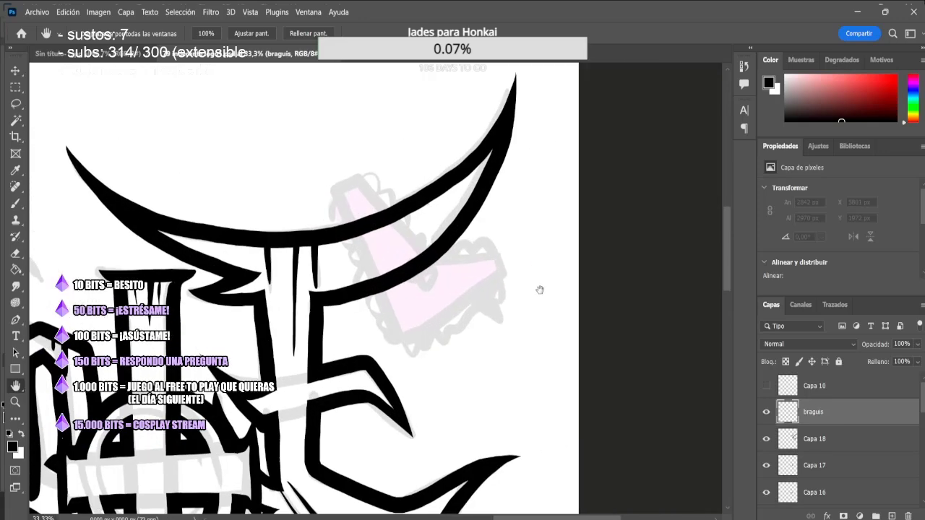
click(820, 442)
click(891, 515)
key(b)
key(ctrl+plus)
mouse_move(451, 259)
mouse_down()
mouse_move(580, 356)
mouse_move(581, 339)
mouse_move(589, 352)
mouse_up()
key(ctrl+z)
key(ctrl+z)
mouse_move(584, 346)
mouse_down()
mouse_move(547, 322)
mouse_move(368, 291)
mouse_up()
drag(582, 345, 498, 304)
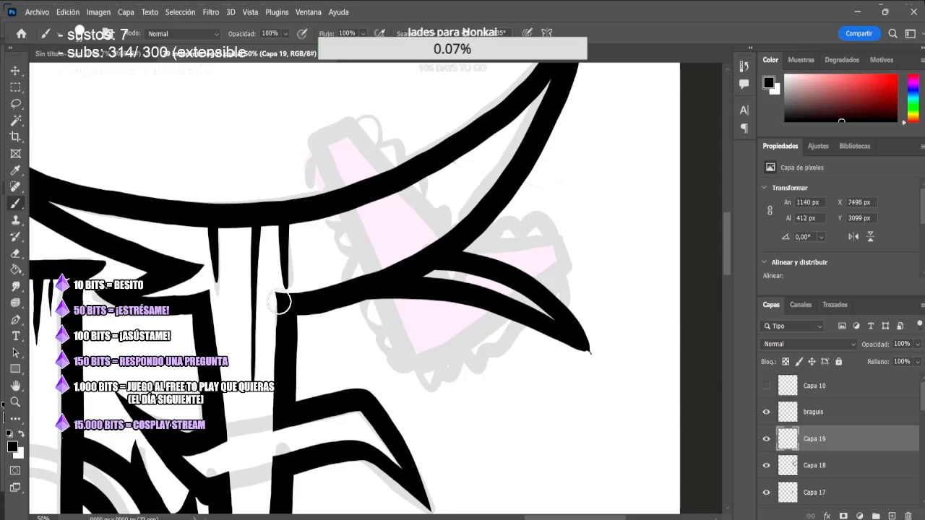
key(ctrl+z)
Ink a long upward-curving spike on Capa 19 extending right from beneath the top arc of the "E"
key(ctrl+minus)
key(ctrl+plus)
drag(606, 282, 314, 308)
mouse_move(606, 283)
mouse_down()
mouse_move(572, 309)
mouse_move(296, 322)
mouse_up()
Taper the new spike's tip and clean up its edges and its junction with the "E"
key(e)
key(ctrl+plus)
mouse_move(639, 269)
mouse_down()
mouse_move(322, 296)
mouse_move(528, 304)
mouse_move(320, 287)
mouse_up()
drag(542, 307, 292, 276)
drag(479, 362, 188, 315)
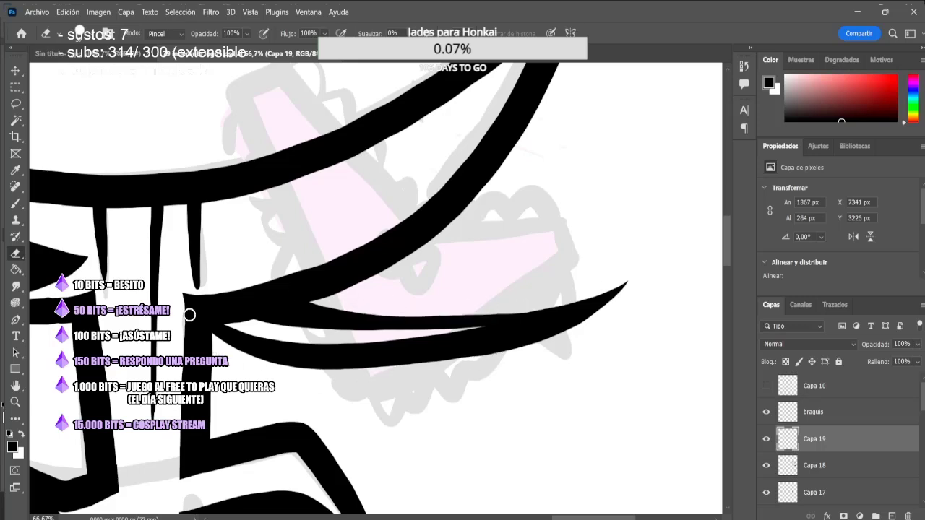
Redraw the upper line of the spike from the base of the "E" horn and trim the ink around their junction
key(b)
drag(396, 356, 208, 311)
drag(370, 307, 292, 291)
key(e)
drag(403, 336, 253, 317)
key(b)
mouse_move(512, 319)
mouse_down()
mouse_move(299, 288)
mouse_move(256, 299)
mouse_move(235, 292)
mouse_up()
key(ctrl+z)
key(e)
key(ctrl+z)
Shape the base of the horn into a sharp corner, separate from the "E" stem, that flows into the spike's upper line on Capa 19
key(ctrl+minus)
key(ctrl+minus)
key(ctrl+plus)
key(ctrl+plus)
ctrl+click(268, 298)
mouse_move(278, 322)
mouse_down()
mouse_move(253, 270)
mouse_move(254, 301)
mouse_move(233, 298)
mouse_up()
click(787, 439)
key(ctrl+z)
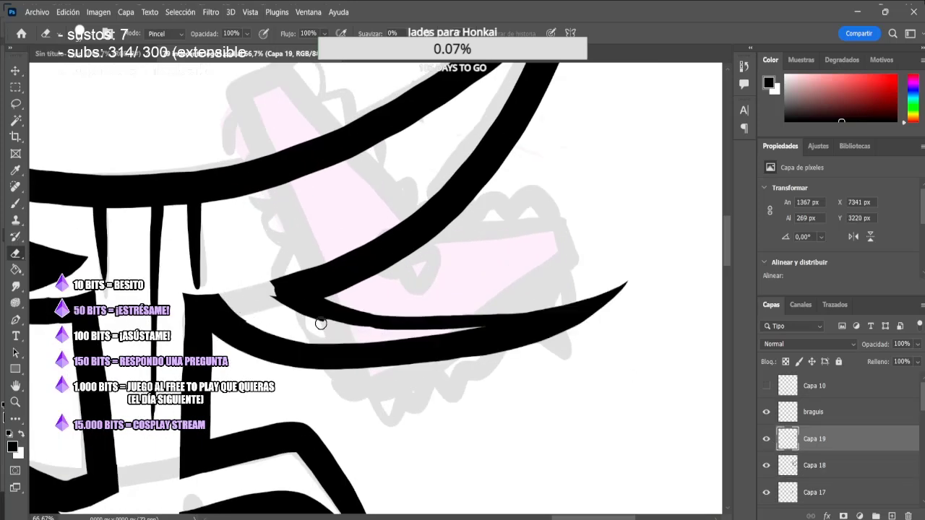
drag(320, 324, 273, 293)
key(b)
drag(541, 312, 294, 307)
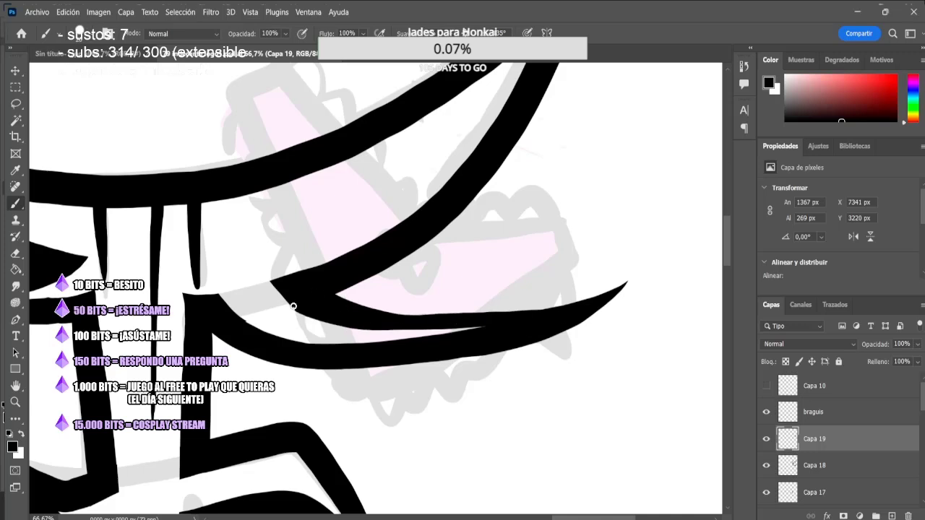
Thicken and smooth the spike's upper line and fill the narrow gap where it merges with the lower line
click(15, 254)
mouse_move(357, 293)
mouse_down()
mouse_move(599, 294)
mouse_move(383, 311)
mouse_up()
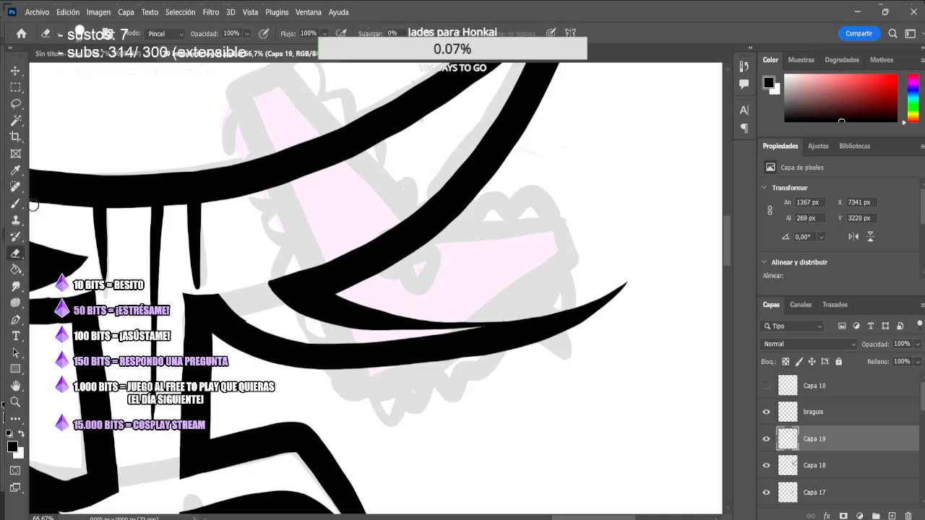
click(15, 203)
drag(291, 302, 467, 332)
key(e)
key(b)
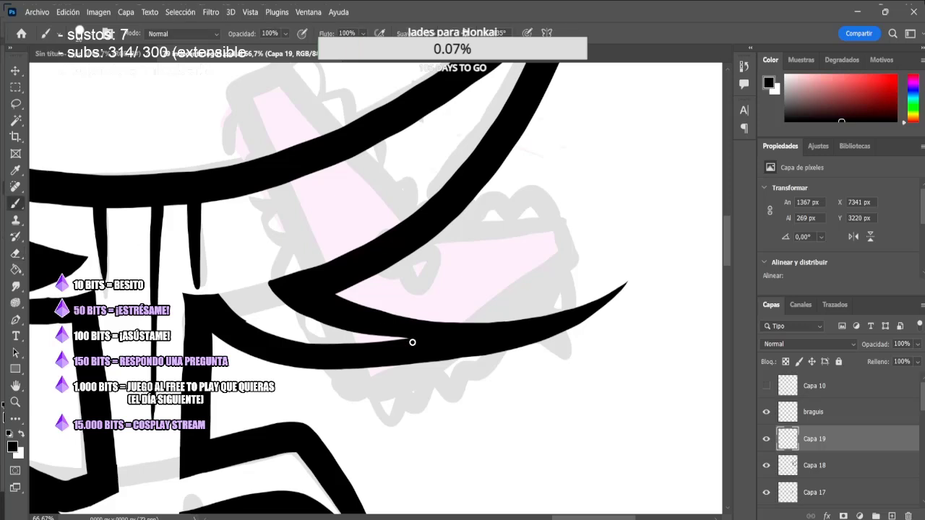
key(e)
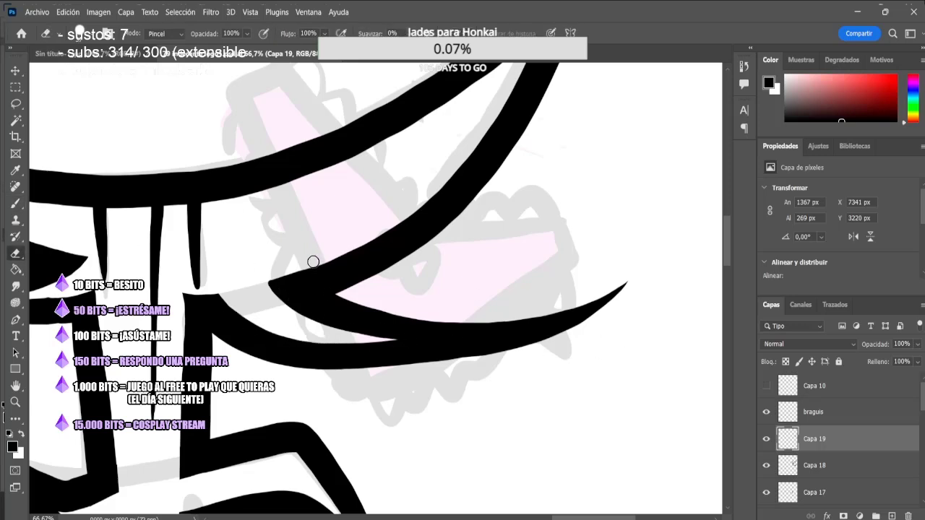
Make the "braguis" layer active with the Brush and bring the sketched panties hanging from the "E" horn into view
key(ctrl+minus)
click(813, 411)
key(b)
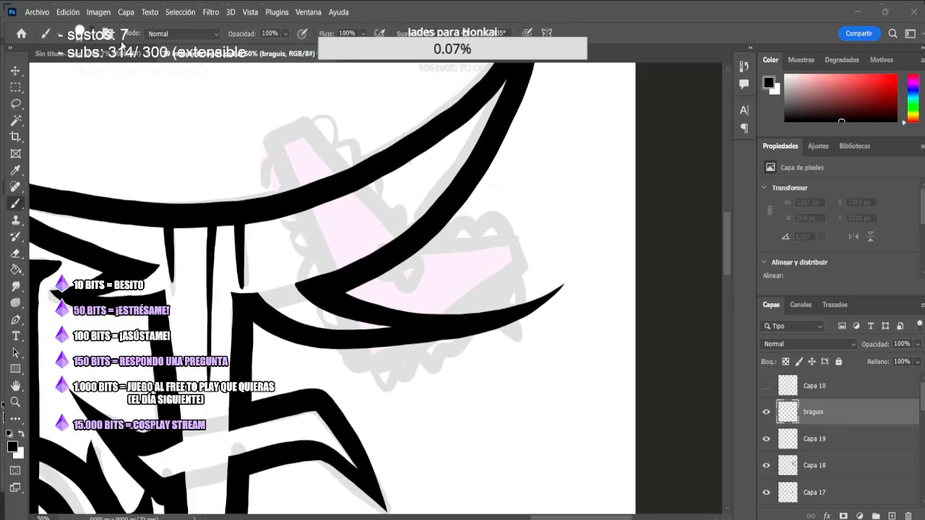
drag(580, 518, 573, 517)
drag(728, 268, 728, 266)
mouse_move(422, 425)
mouse_down()
mouse_move(353, 157)
mouse_move(456, 260)
mouse_move(351, 151)
mouse_move(444, 262)
mouse_up()
key(ctrl+z)
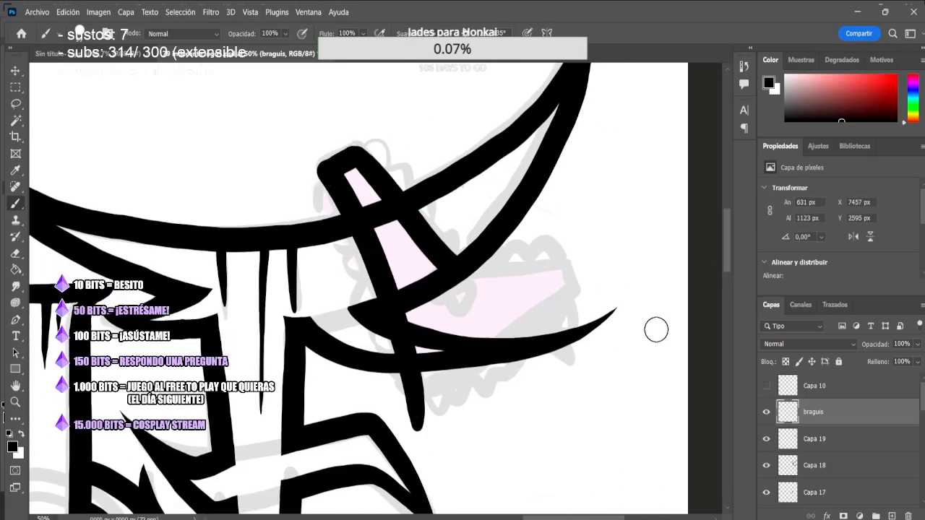
key(ctrl+z)
key(ctrl+minus)
key(ctrl+minus)
key(ctrl+minus)
key(ctrl+minus)
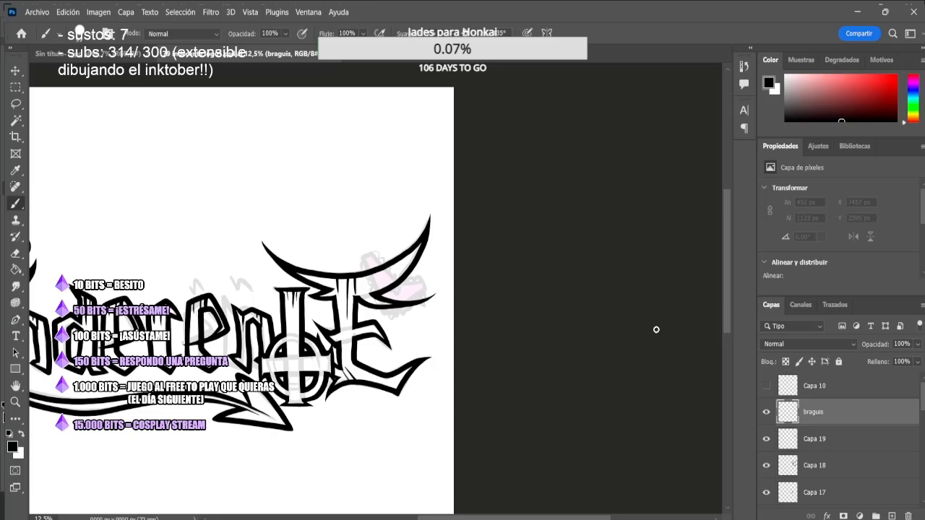
key(ctrl+plus)
key(ctrl+plus)
key(ctrl+plus)
key(ctrl+plus)
Ink the thick closed outline of the panties over the sketch on the "braguis" layer
mouse_move(418, 413)
mouse_down()
mouse_move(396, 347)
mouse_move(463, 278)
mouse_move(591, 275)
mouse_move(425, 409)
mouse_up()
key(ctrl+z)
drag(479, 290, 573, 263)
key(ctrl+z)
mouse_move(479, 291)
mouse_down()
mouse_move(522, 275)
mouse_move(438, 407)
mouse_up()
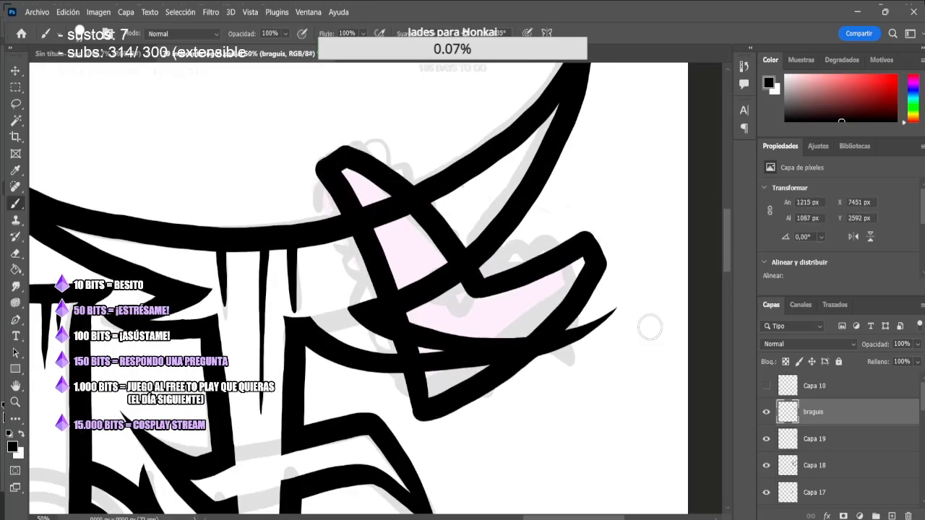
Erase the spike and "E" horn lines inside the panties outline on the two layers below, and return to "braguis"
key(ctrl+plus)
scroll(515, 363, up, 3)
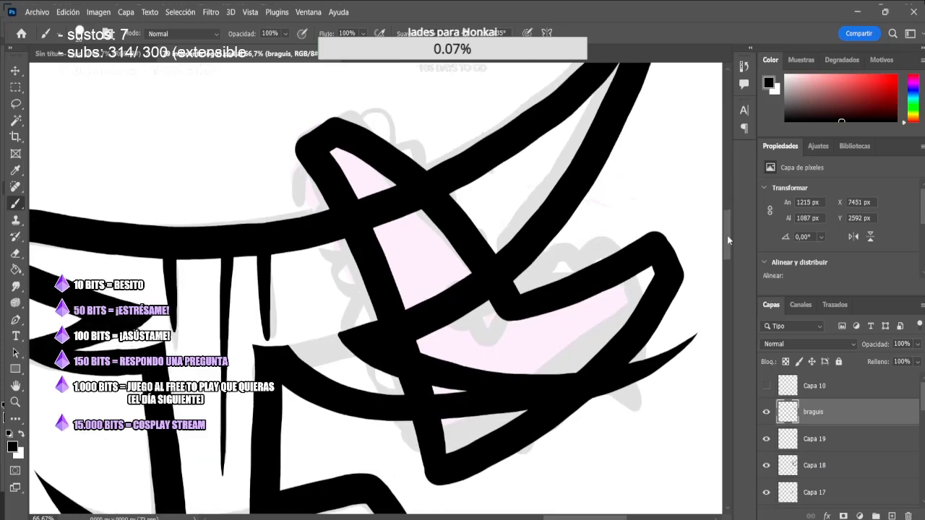
key(alt+bracketleft)
key(e)
mouse_move(432, 355)
mouse_down()
mouse_move(496, 417)
mouse_move(574, 367)
mouse_up()
key(alt+bracketleft)
mouse_move(477, 276)
mouse_down()
mouse_move(465, 329)
mouse_move(411, 325)
mouse_up()
drag(366, 217, 375, 182)
key(alt+bracketright)
key(alt+bracketright)
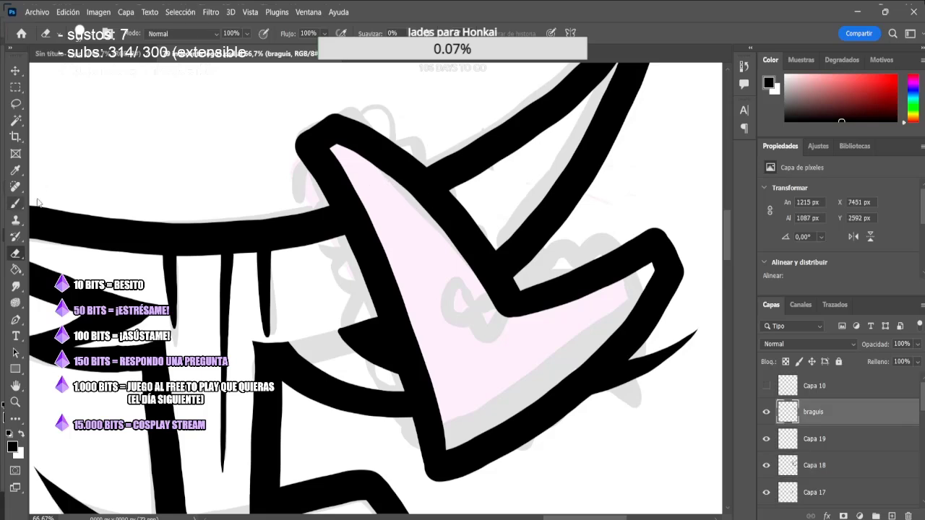
Ink a small bow with short crease lines at the inner corner of the panties' waistband
key(b)
drag(467, 323, 490, 328)
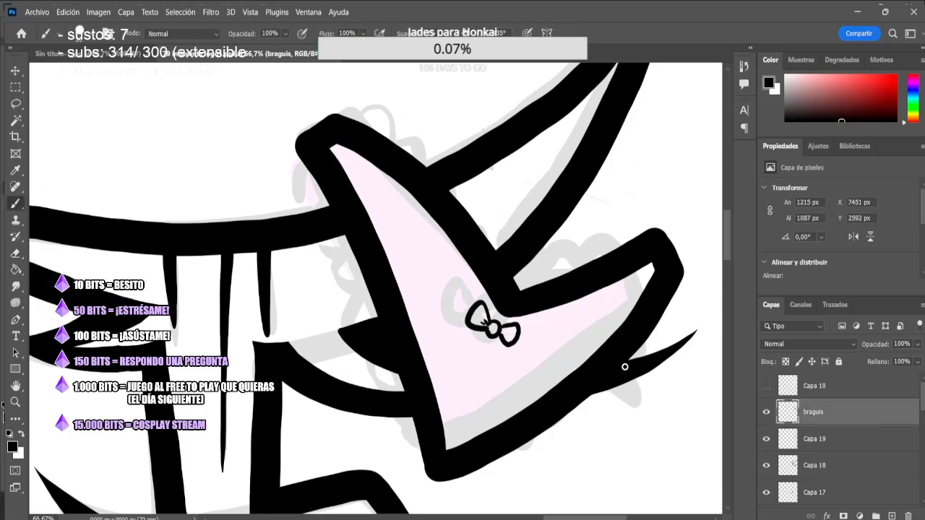
key(ctrl+z)
drag(487, 302, 530, 333)
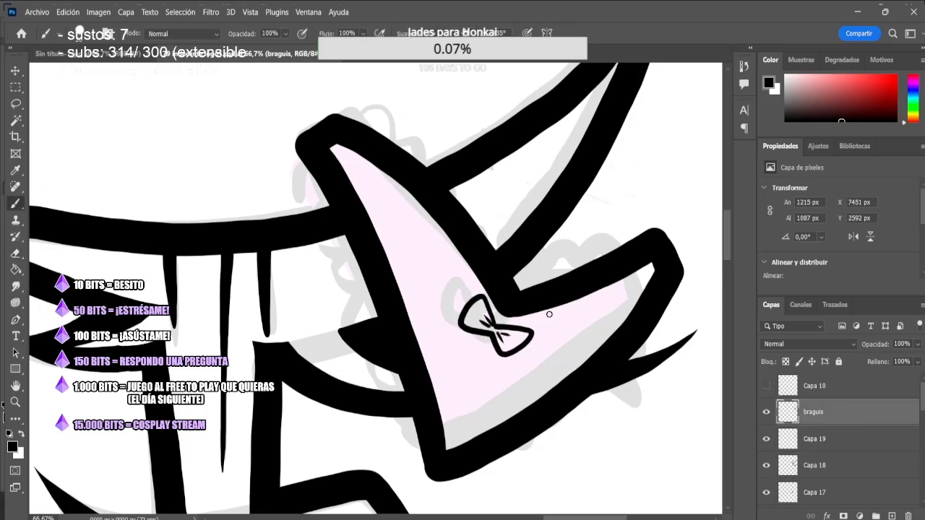
drag(728, 253, 728, 251)
drag(494, 329, 461, 339)
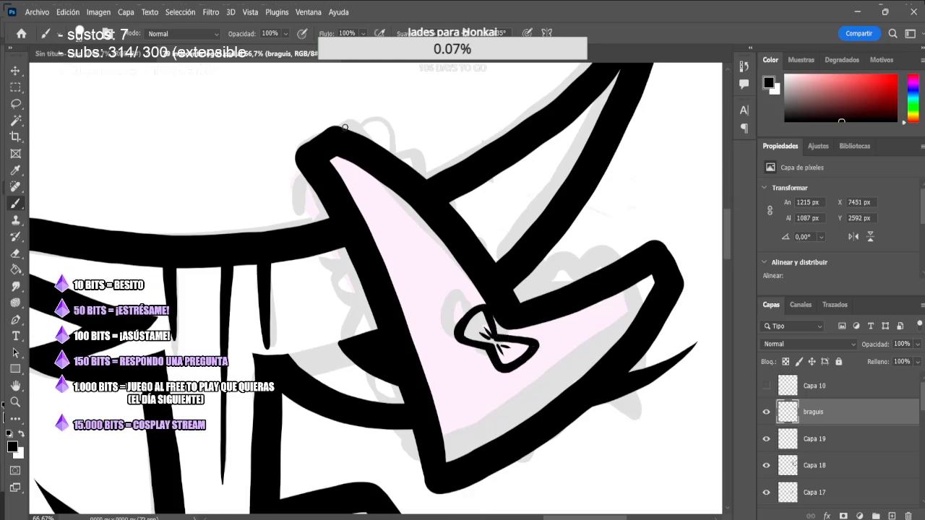
Try to ink a trim of wide scallops around the edges of the panties
drag(339, 126, 388, 154)
drag(392, 151, 442, 174)
drag(654, 241, 617, 260)
drag(613, 258, 565, 285)
drag(429, 492, 415, 435)
drag(410, 432, 384, 380)
drag(349, 339, 363, 289)
drag(310, 223, 303, 173)
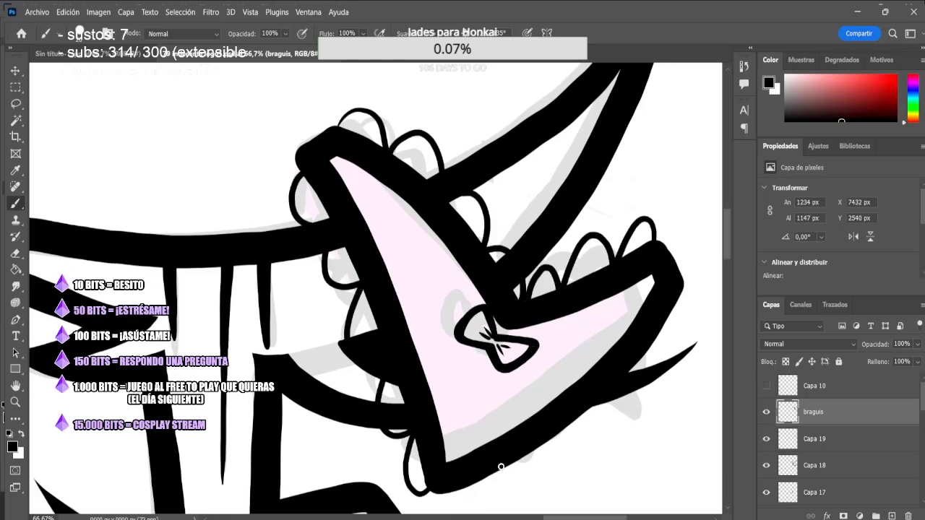
drag(502, 466, 442, 493)
drag(503, 467, 549, 439)
drag(551, 438, 595, 408)
drag(600, 406, 637, 390)
drag(640, 354, 681, 286)
key(ctrl+minus)
key(ctrl+minus)
key(ctrl+minus)
key(ctrl+minus)
key(ctrl+minus)
drag(552, 517, 510, 517)
key(ctrl+minus)
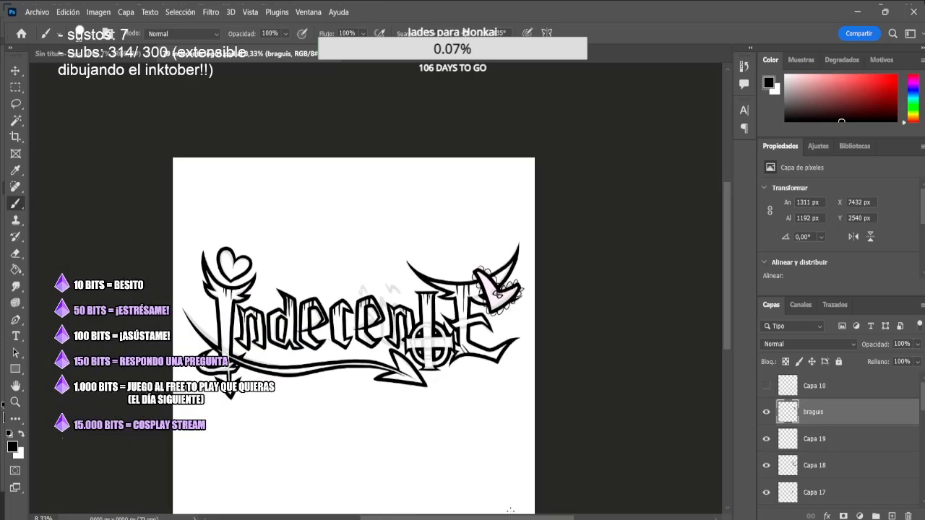
scroll(510, 282, up, 8)
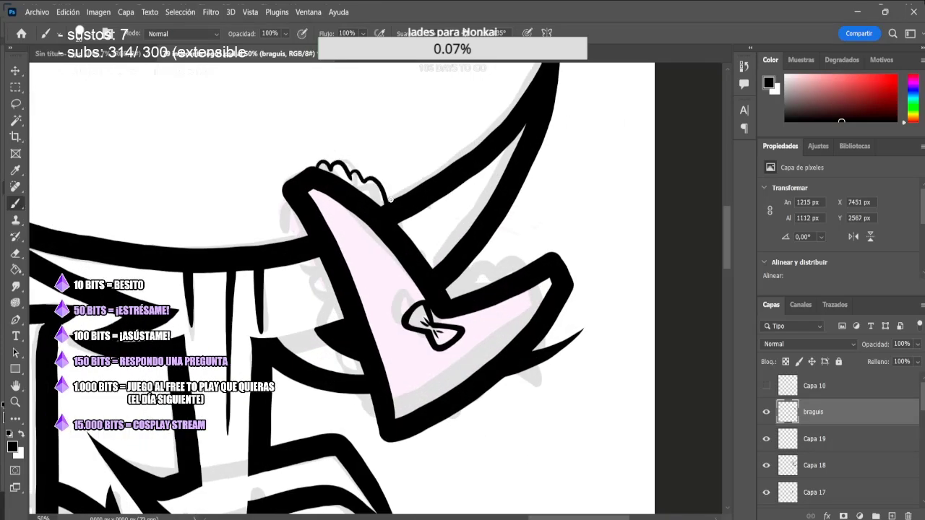
key(ctrl+z)
Ink a fine ruffled lace trim around the edges of the panties on the "braguis" layer
drag(547, 240, 552, 253)
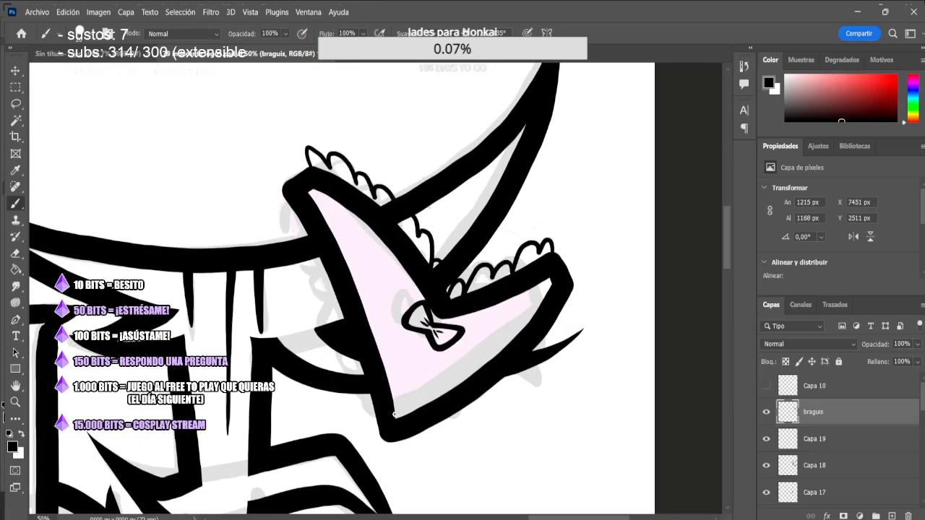
mouse_move(393, 439)
mouse_down()
mouse_move(435, 433)
mouse_move(532, 351)
mouse_up()
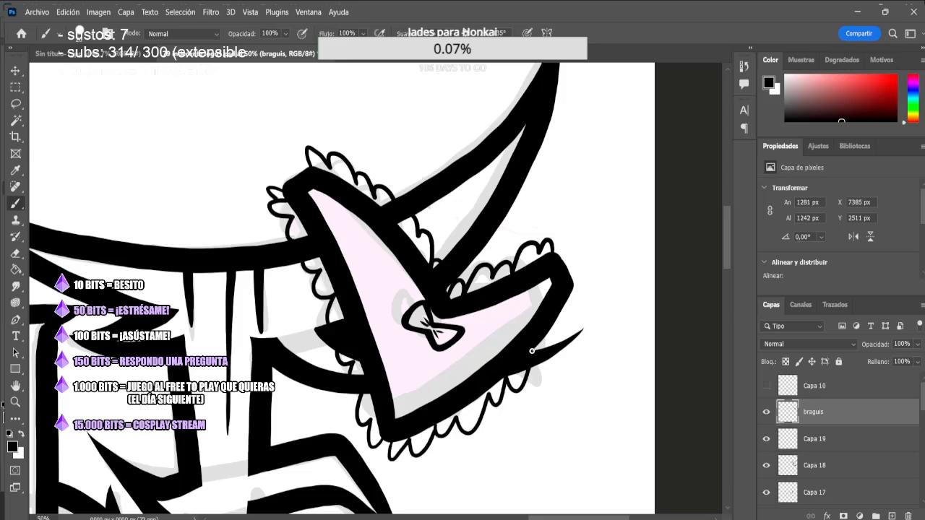
scroll(648, 331, down, 5)
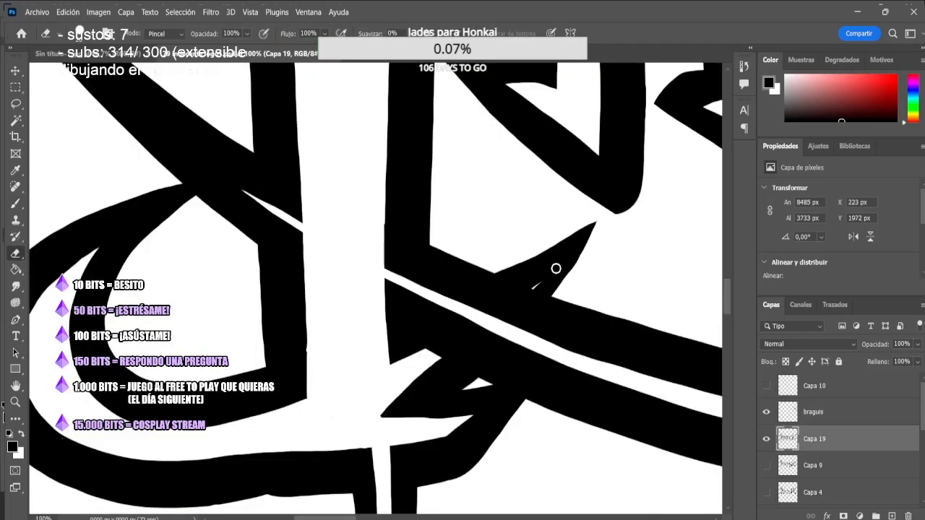
Erase a thin diagonal gap through the crossing tail and hook lines beside the "I" stem on Capa 19
drag(556, 266, 431, 361)
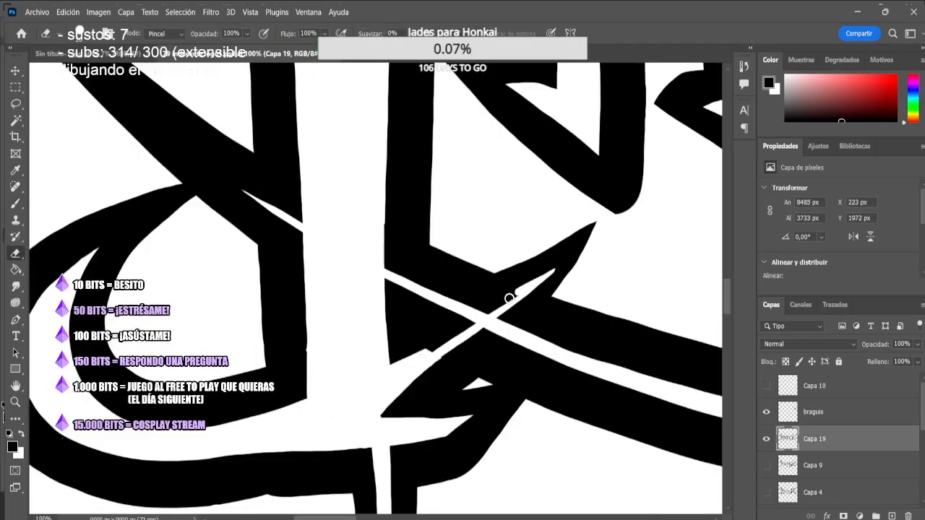
drag(517, 290, 397, 361)
key(b)
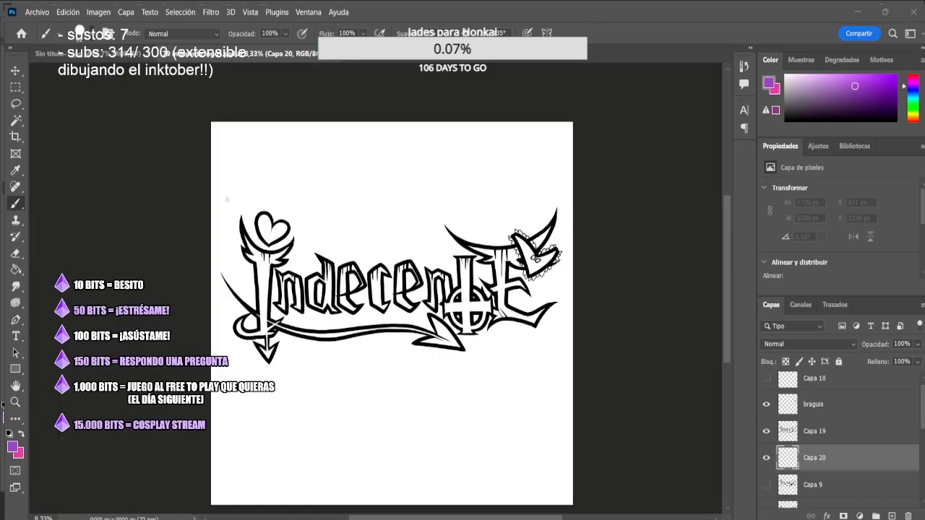
Paint the heart and the whole "I", including its wings, lower hook and arrow tip, flat purple on Capa 20
scroll(413, 165, up, 5)
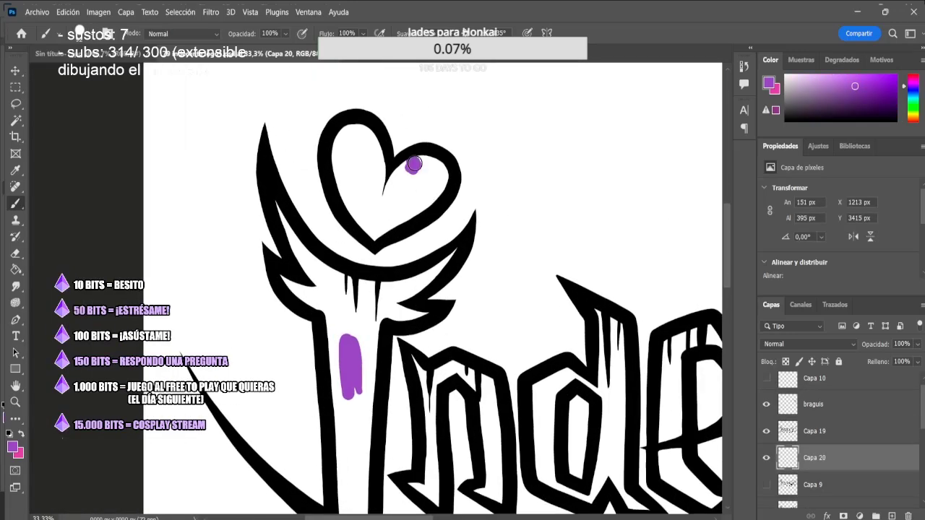
mouse_move(414, 164)
mouse_down()
mouse_move(361, 166)
mouse_move(415, 191)
mouse_move(281, 210)
mouse_move(354, 307)
mouse_up()
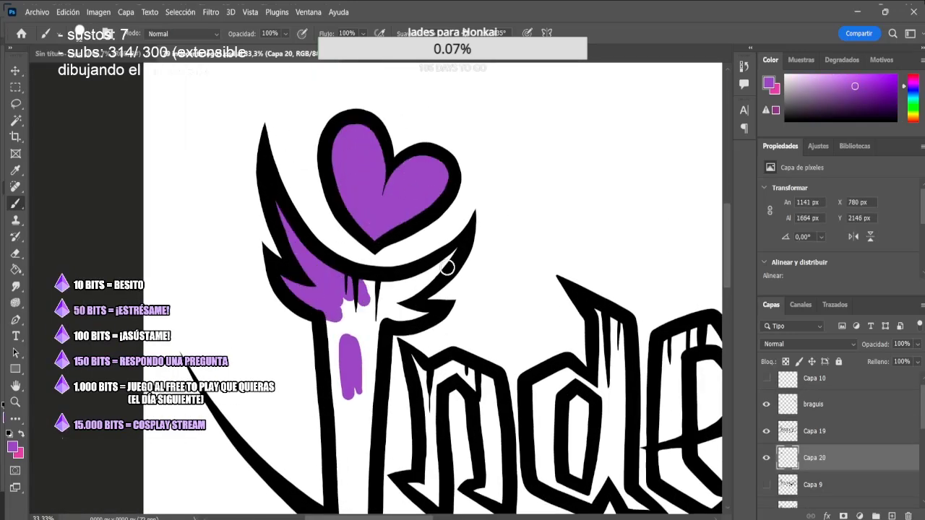
mouse_move(448, 268)
mouse_down()
mouse_move(376, 313)
mouse_move(372, 283)
mouse_move(330, 321)
mouse_move(368, 358)
mouse_move(334, 364)
mouse_move(354, 491)
mouse_up()
scroll(731, 261, down, 3)
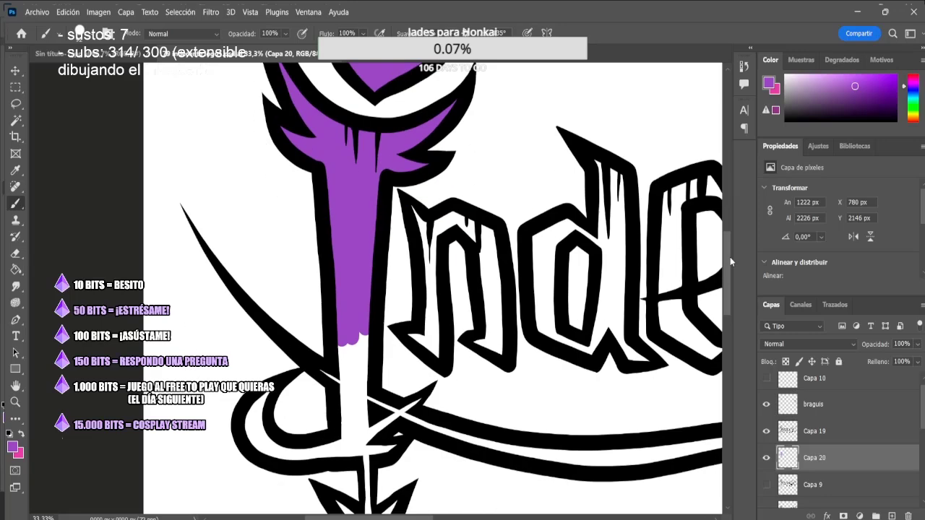
scroll(730, 262, down, 1)
mouse_move(357, 289)
mouse_down()
mouse_move(347, 325)
mouse_move(254, 370)
mouse_up()
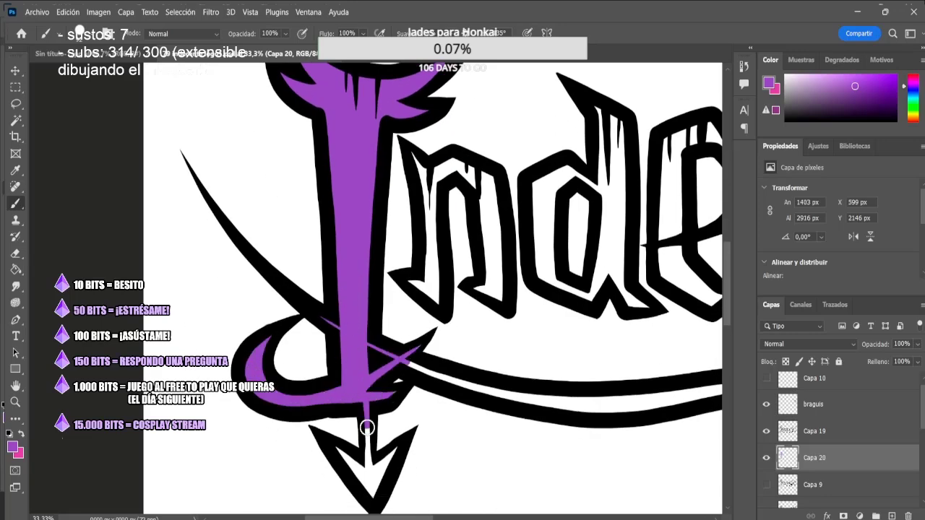
drag(367, 428, 394, 451)
Sample black to touch up the hook's outline on Capa 19, and resample the purple for Capa 20
key(ctrl+plus)
key(ctrl+plus)
drag(730, 299, 730, 315)
click(815, 431)
alt+click(138, 217)
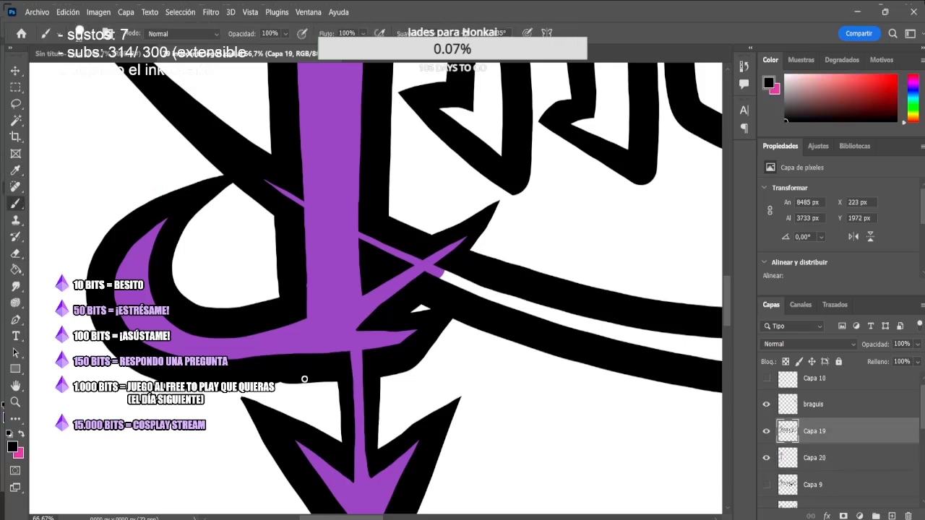
alt+click(130, 249)
click(807, 461)
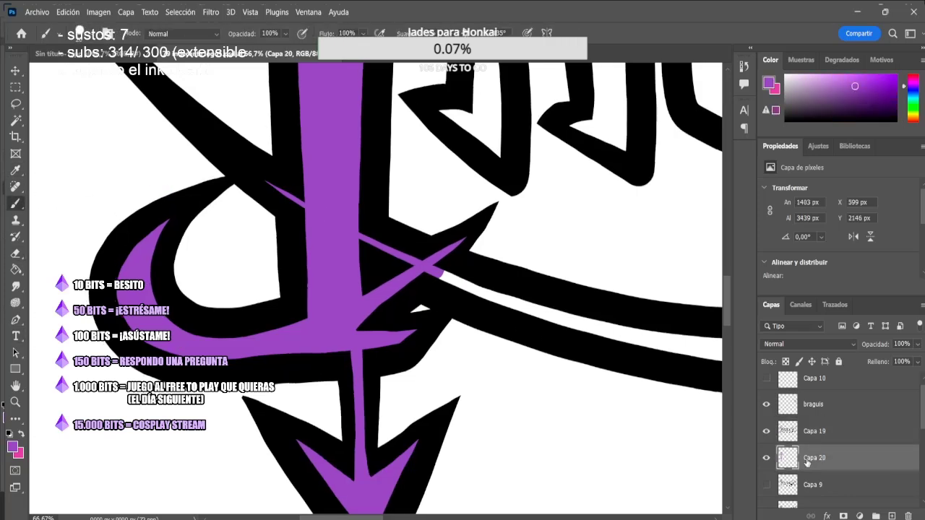
Paint the long curved tail and its arrowhead purple on Capa 20
key(ctrl+minus)
key(ctrl+minus)
drag(399, 276, 567, 322)
drag(583, 323, 479, 323)
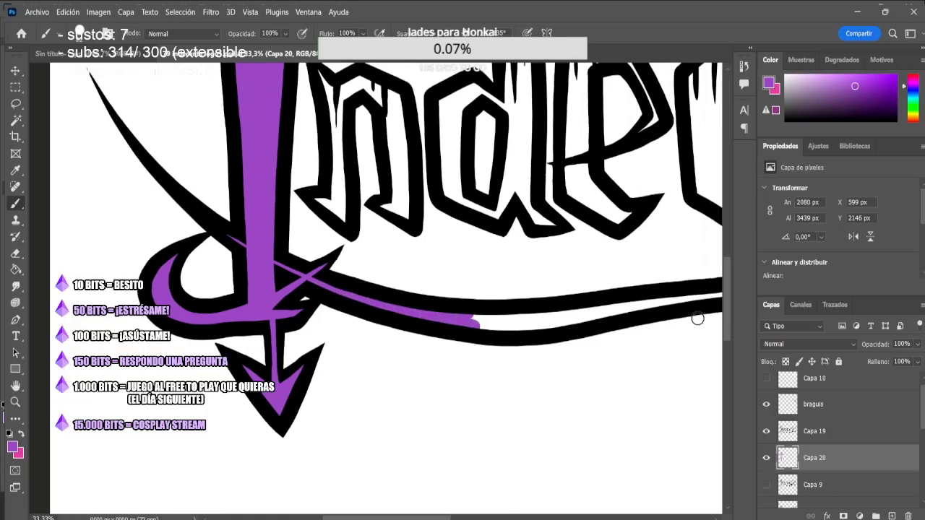
drag(698, 318, 455, 390)
key(ctrl+minus)
mouse_move(273, 359)
mouse_down()
mouse_move(346, 369)
mouse_move(441, 352)
mouse_move(582, 360)
mouse_move(618, 346)
mouse_move(689, 407)
mouse_move(626, 387)
mouse_move(650, 361)
mouse_up()
Paint the letters "n", "d", "e", "c" and "e" purple on Capa 20, keeping their counters white
key(ctrl+plus)
drag(227, 182, 228, 288)
mouse_move(239, 209)
mouse_down()
mouse_move(280, 262)
mouse_move(277, 290)
mouse_up()
mouse_move(365, 156)
mouse_down()
mouse_move(363, 273)
mouse_move(361, 217)
mouse_up()
drag(318, 210, 349, 210)
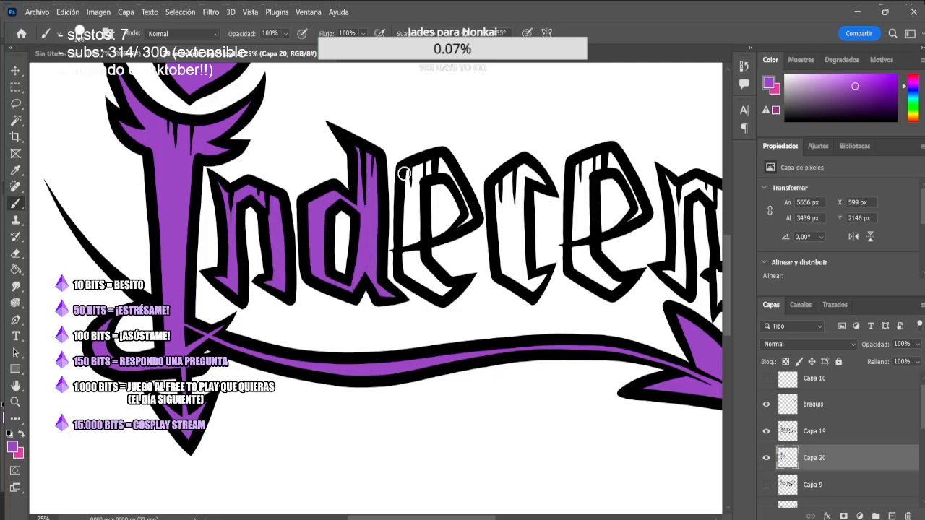
mouse_move(441, 284)
mouse_down()
mouse_move(409, 197)
mouse_move(443, 168)
mouse_move(465, 224)
mouse_up()
scroll(465, 238, right, 3)
mouse_move(427, 180)
mouse_down()
mouse_move(401, 278)
mouse_move(482, 281)
mouse_move(460, 265)
mouse_move(471, 186)
mouse_move(499, 164)
mouse_move(513, 231)
mouse_up()
Paint the second "n" and the inverted-cross "t" with its ring purple on Capa 20
scroll(513, 231, right, 7)
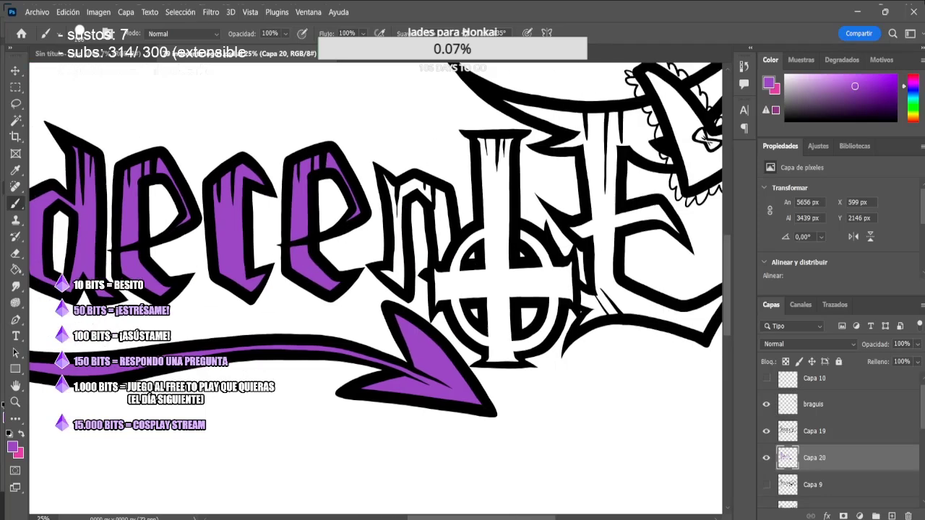
scroll(383, 274, right, 1)
mouse_move(380, 285)
mouse_down()
mouse_move(426, 265)
mouse_move(445, 314)
mouse_move(436, 279)
mouse_move(443, 274)
mouse_move(471, 294)
mouse_move(484, 358)
mouse_move(486, 291)
mouse_move(527, 323)
mouse_move(519, 333)
mouse_move(496, 262)
mouse_move(517, 242)
mouse_move(504, 285)
mouse_move(539, 284)
mouse_move(553, 268)
mouse_move(481, 267)
mouse_move(478, 200)
mouse_move(495, 138)
mouse_up()
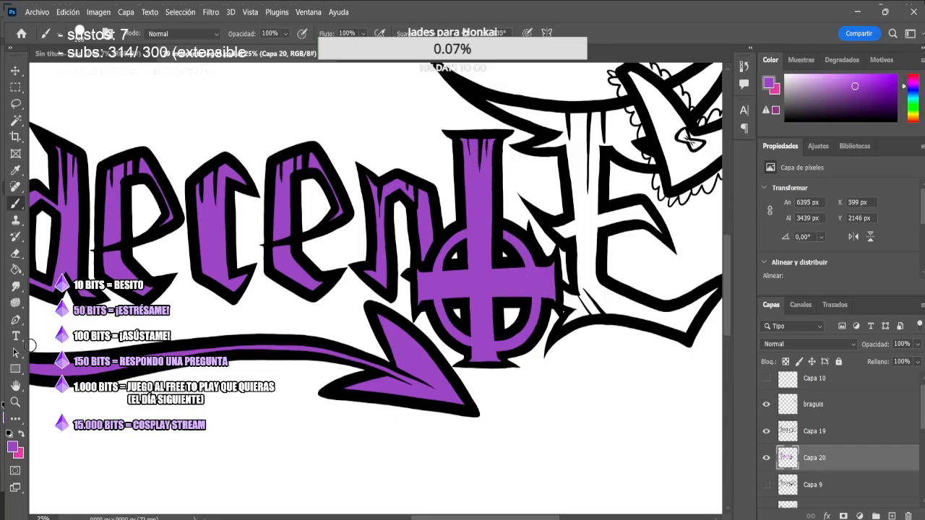
drag(655, 316, 551, 301)
Clean up the ink edges of the upper half of the "t" ring with the Eraser on Capa 19
key(ctrl+plus)
key(ctrl+plus)
click(815, 431)
key(ctrl+plus)
key(e)
key(ctrl+plus)
mouse_move(400, 276)
mouse_down()
mouse_move(381, 264)
mouse_move(440, 282)
mouse_move(361, 262)
mouse_move(356, 272)
mouse_up()
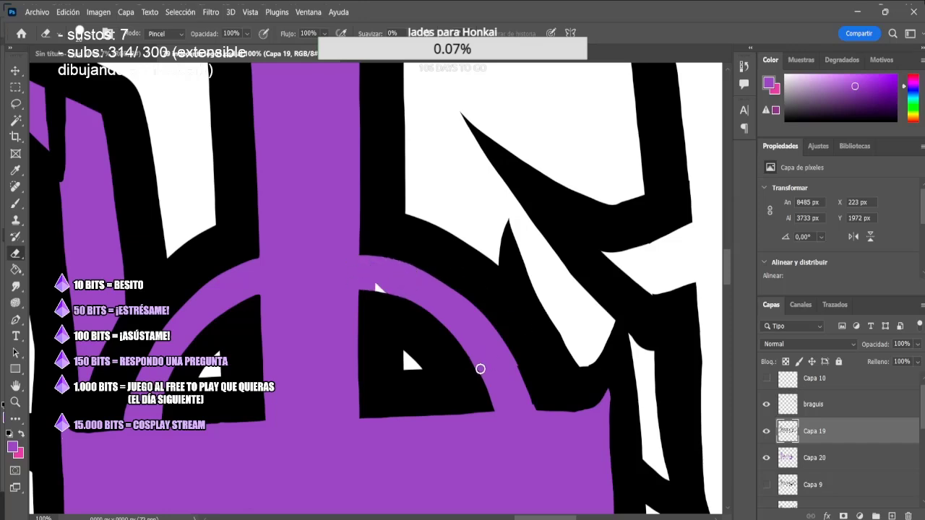
Ink the black base of the inverted-cross "t" on Capa 19 with wider pointed ends and clean up its lower edge
click(728, 307)
key(b)
alt+click(45, 191)
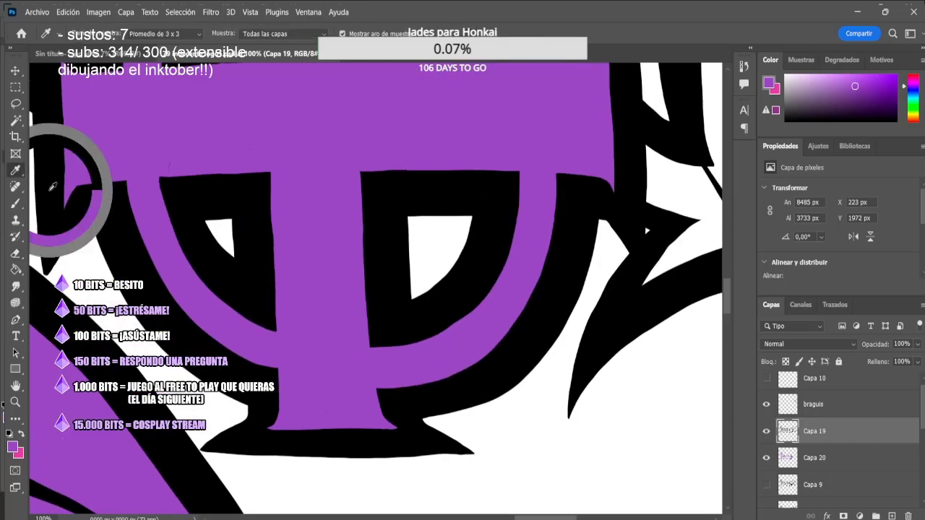
click(789, 457)
click(789, 432)
drag(566, 299, 424, 415)
mouse_move(483, 455)
mouse_down()
mouse_move(158, 444)
mouse_move(196, 450)
mouse_up()
key(ctrl+z)
key(e)
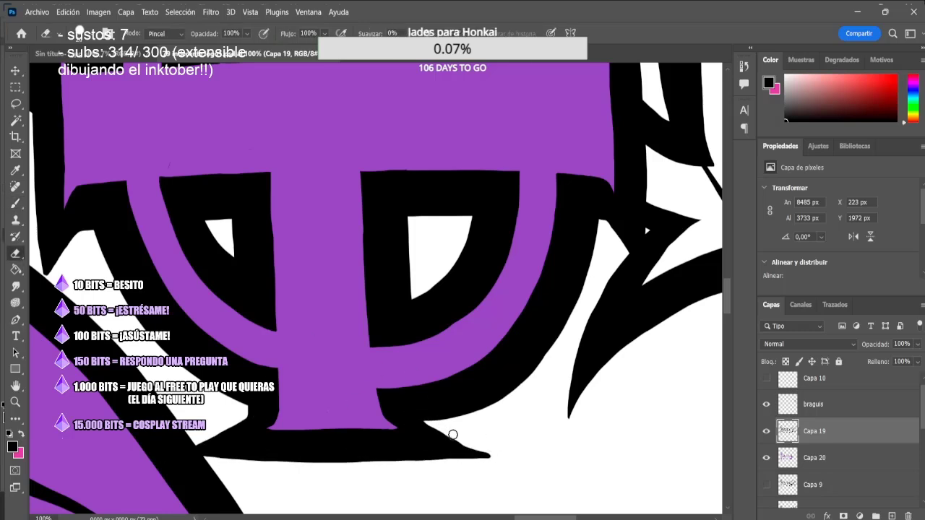
drag(492, 459, 417, 466)
key(b)
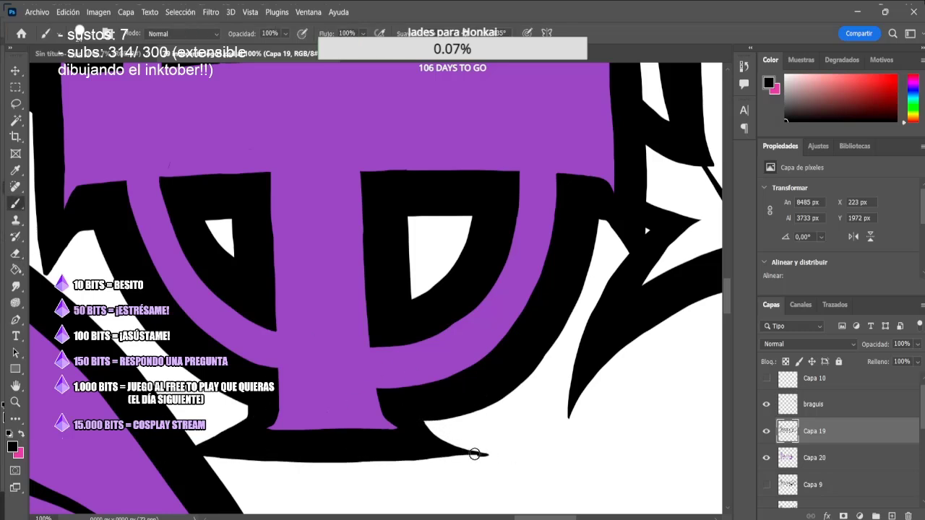
drag(475, 454, 421, 414)
key(e)
Paint the horned "E" purple on Capa 20, sampling the color from the "t"
key(ctrl+minus)
key(ctrl+minus)
key(ctrl+minus)
key(ctrl+minus)
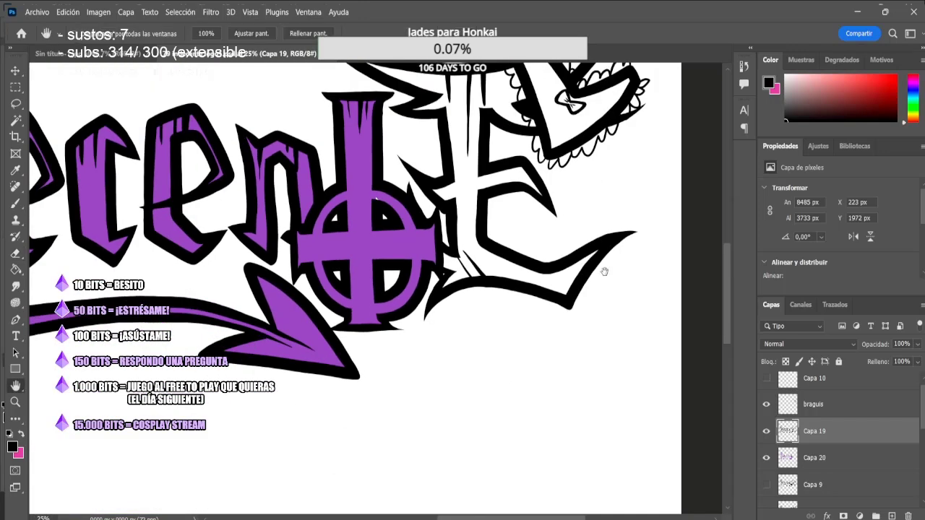
space+drag(604, 270, 608, 322)
key(alt+bracketleft)
key(b)
alt+click(381, 250)
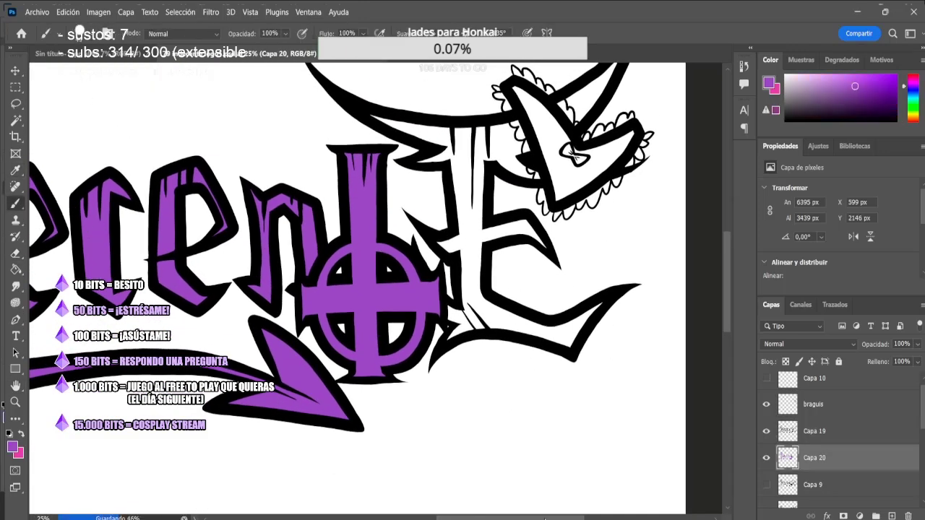
key(ctrl+plus)
mouse_move(542, 305)
mouse_down()
mouse_move(334, 340)
mouse_move(485, 347)
mouse_move(469, 345)
mouse_move(319, 229)
mouse_move(367, 170)
mouse_up()
mouse_move(464, 238)
mouse_down()
mouse_move(345, 159)
mouse_move(374, 120)
mouse_up()
scroll(491, 204, up, 3)
mouse_move(436, 233)
mouse_down()
mouse_move(340, 232)
mouse_move(378, 229)
mouse_move(412, 253)
mouse_move(505, 174)
mouse_move(499, 181)
mouse_up()
key(ctrl+minus)
key(ctrl+minus)
key(ctrl+minus)
key(ctrl+minus)
drag(460, 278, 578, 286)
Show Capa 7 and paint its dark purple backdrop over the area behind the logo with a much larger brush
scroll(810, 463, down, 5)
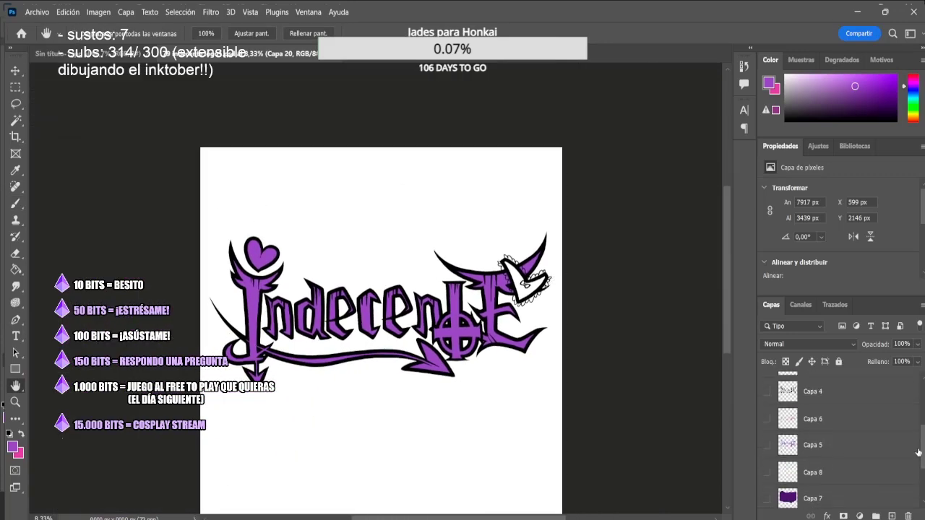
click(766, 494)
click(814, 495)
alt+click(517, 375)
key(bracketright)
key(bracketright)
key(bracketright)
key(bracketright)
key(bracketright)
key(bracketright)
mouse_move(245, 209)
mouse_down()
mouse_move(402, 283)
mouse_move(597, 315)
mouse_move(403, 297)
mouse_move(382, 286)
mouse_move(506, 388)
mouse_move(588, 366)
mouse_up()
Switch the paint color to pink, select the purple lettering fill on Capa 20 with the Magic Wand, and add a new layer above it
click(21, 434)
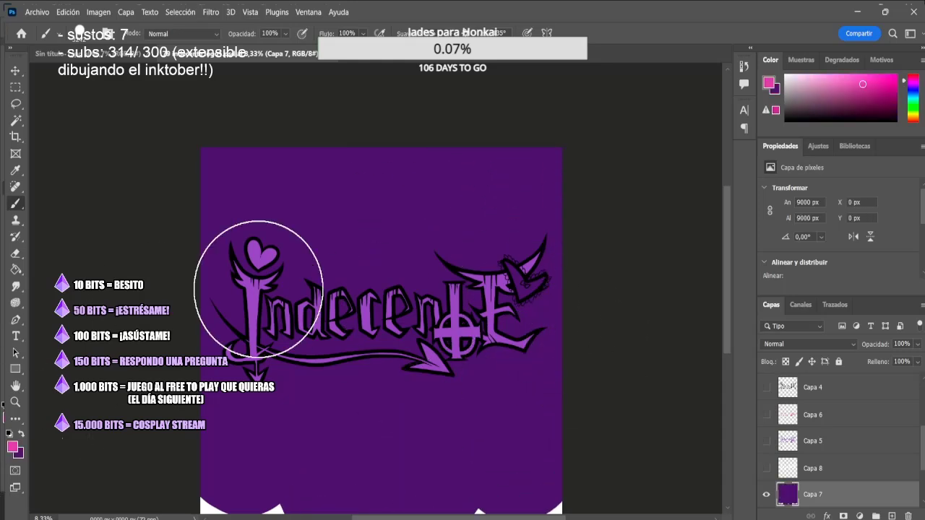
click(16, 120)
drag(923, 453, 923, 426)
click(817, 427)
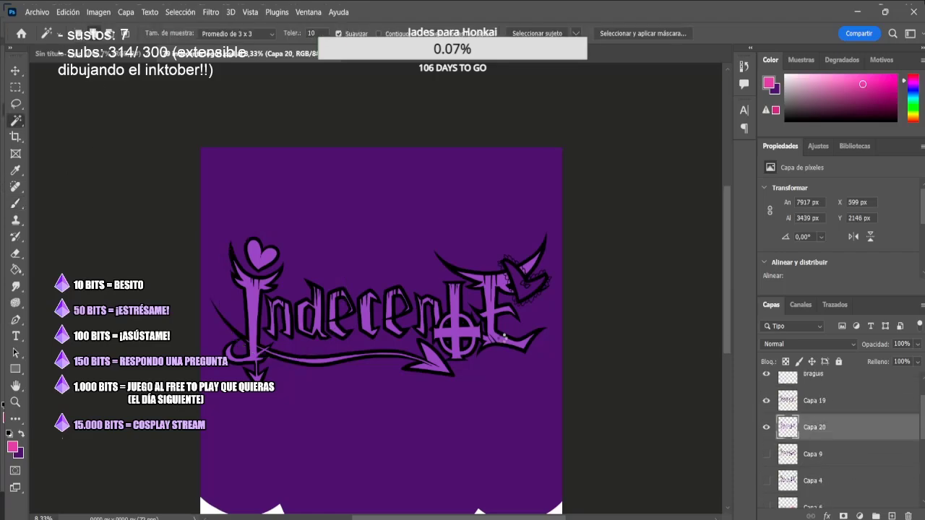
click(505, 336)
click(891, 516)
Brush a soft pink gradient over the lower part of the selected lettering at 15%, 20% and 10% brush opacity, and deselect
click(16, 204)
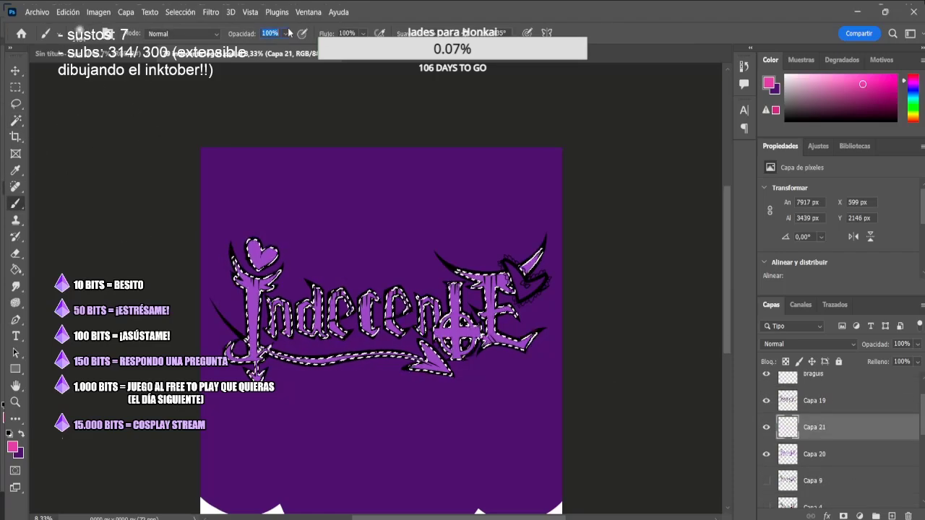
key(2)
scroll(355, 341, down, 1)
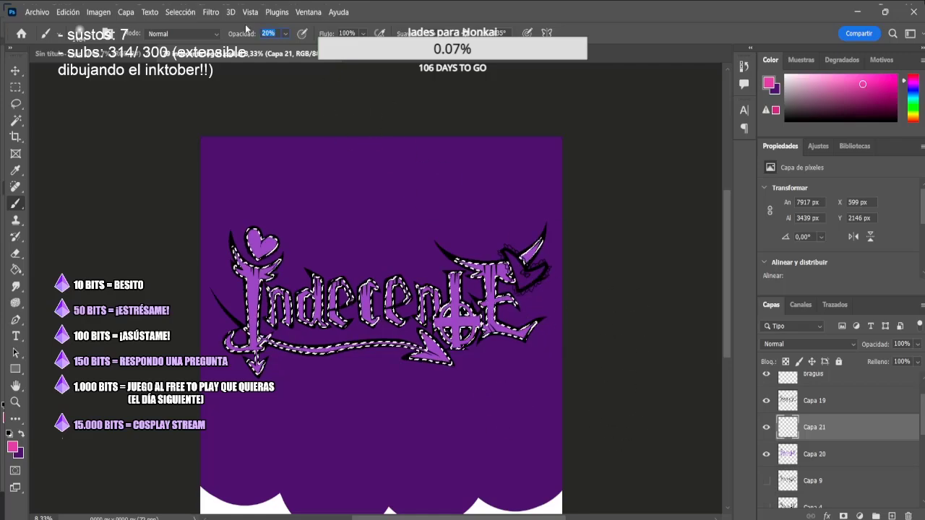
text(5)
key(Return)
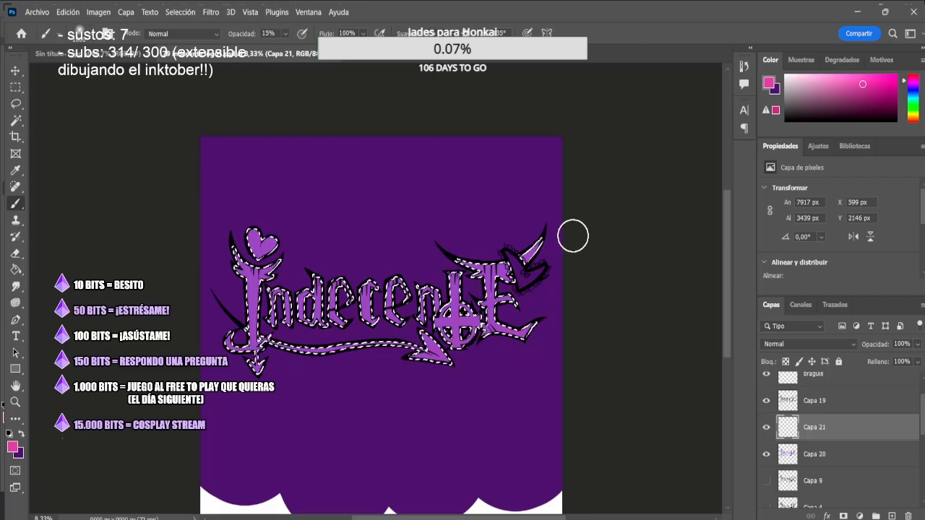
key(2)
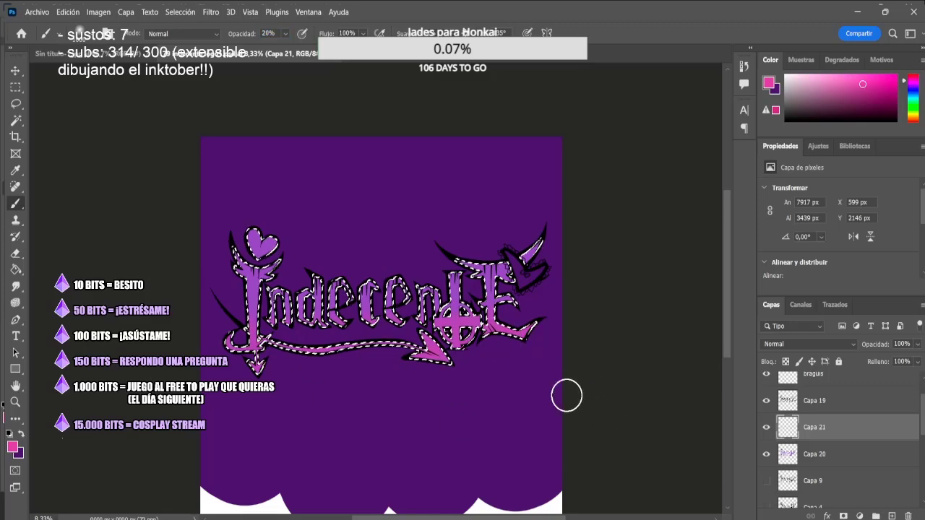
click(265, 33)
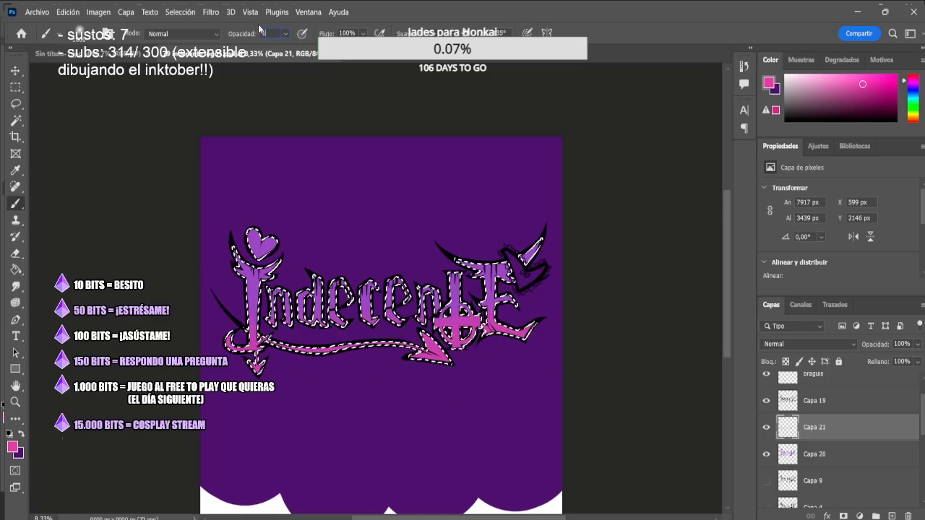
text(10)
key(Return)
key(ctrl+d)
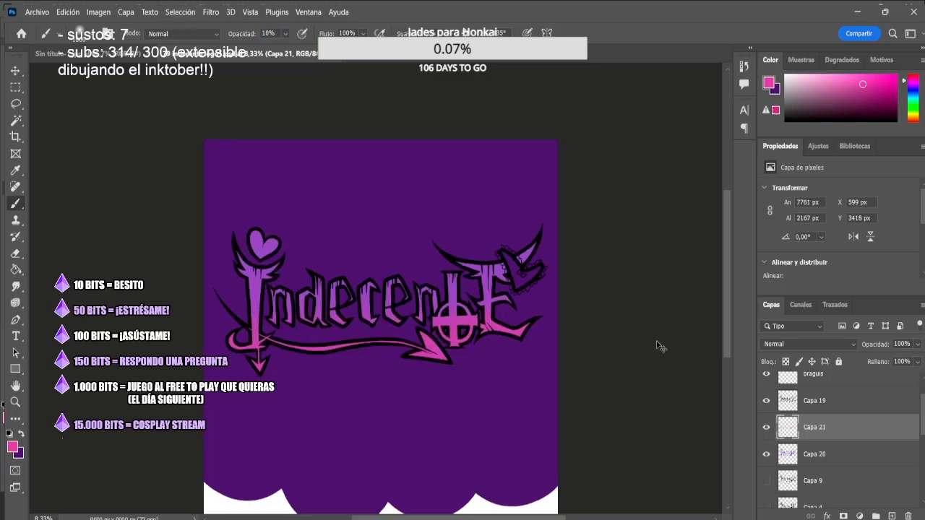
Compare the gradient lettering with the earlier color sketch by toggling the visibility of the layers
key(ctrl+minus)
key(ctrl+minus)
drag(767, 428, 766, 454)
scroll(767, 448, down, 5)
drag(766, 411, 766, 393)
scroll(771, 412, up, 3)
scroll(769, 416, down, 3)
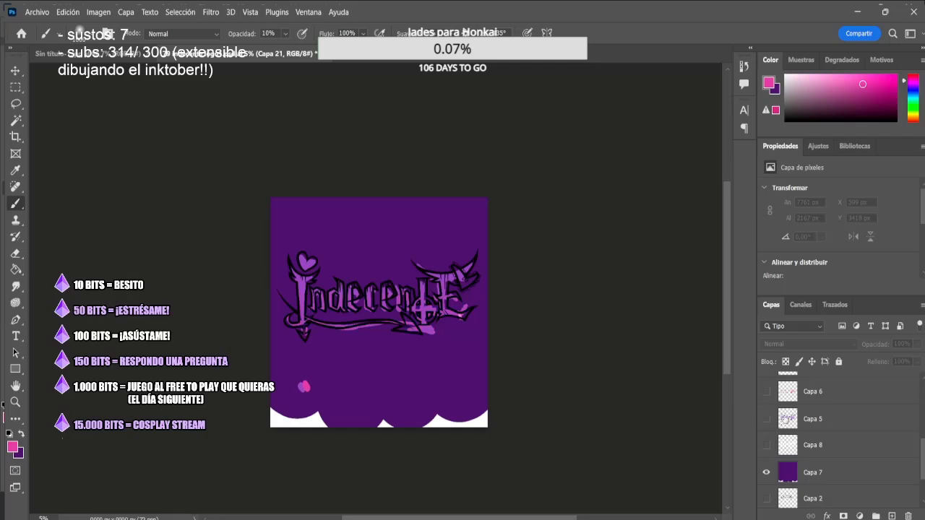
scroll(766, 412, up, 4)
click(766, 425)
click(765, 451)
Restore the lettering selection, extend the pink gradient farther up the letters on Capa 21, and deselect
key(ctrl+plus)
key(ctrl+plus)
key(ctrl+z)
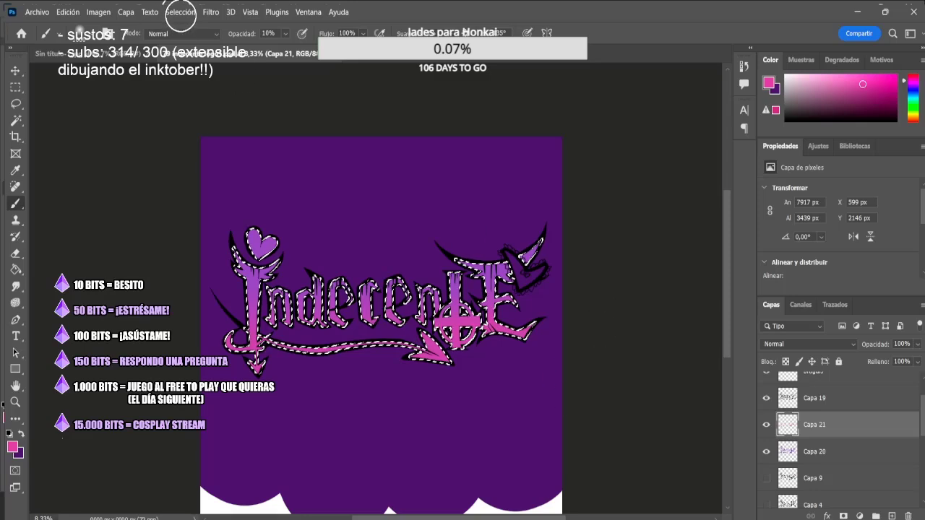
key(ctrl+d)
key(ctrl+minus)
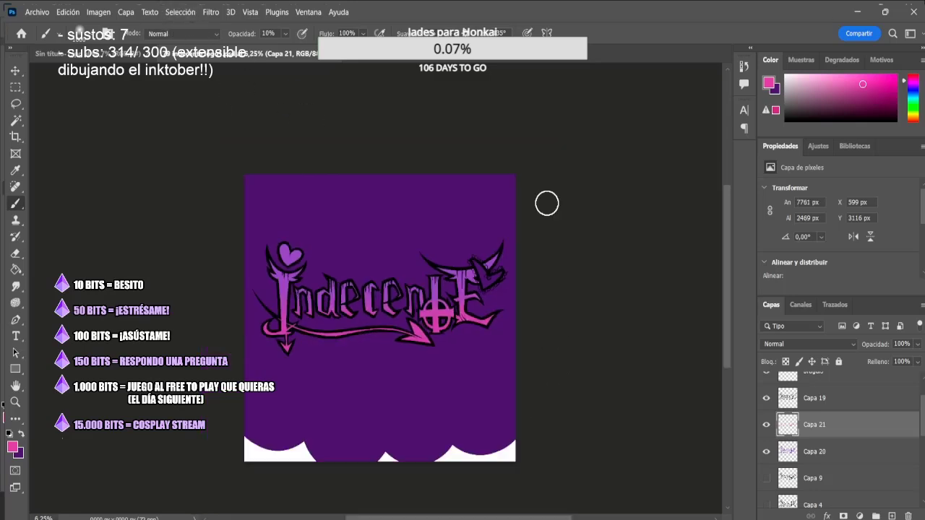
key(ctrl+minus)
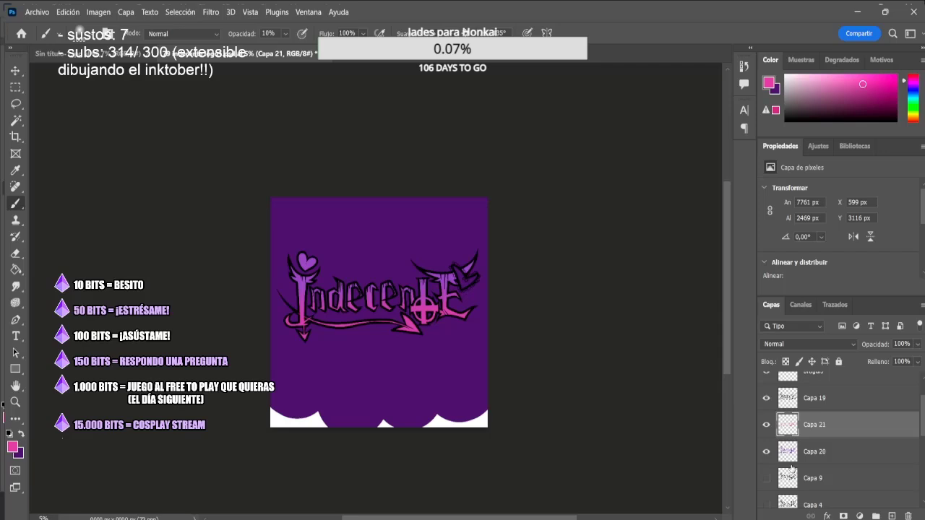
Paint the heart above the "I" solid pink on Capa 21 at 100% brush opacity
key(ctrl+plus)
key(ctrl+plus)
key(ctrl+plus)
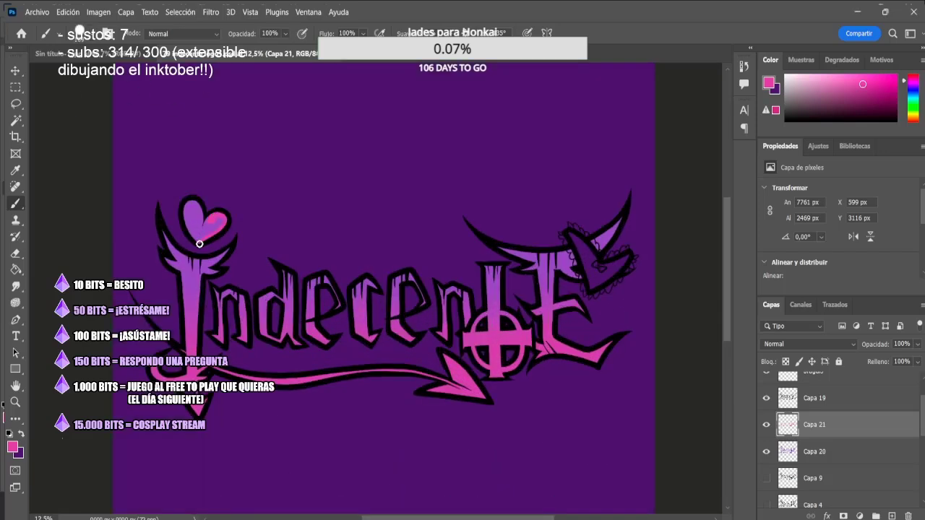
key(ctrl+minus)
key(ctrl+minus)
drag(728, 265, 727, 269)
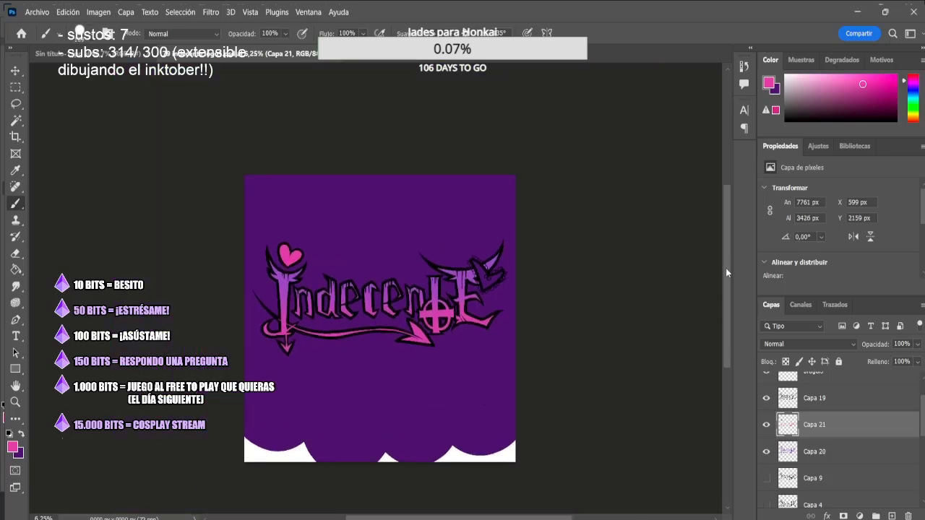
Add a new layer between Capa 19 and braguis for the panties color, and check the sketch layers
scroll(769, 407, up, 1)
click(823, 433)
click(892, 516)
click(767, 379)
click(766, 378)
scroll(769, 411, down, 5)
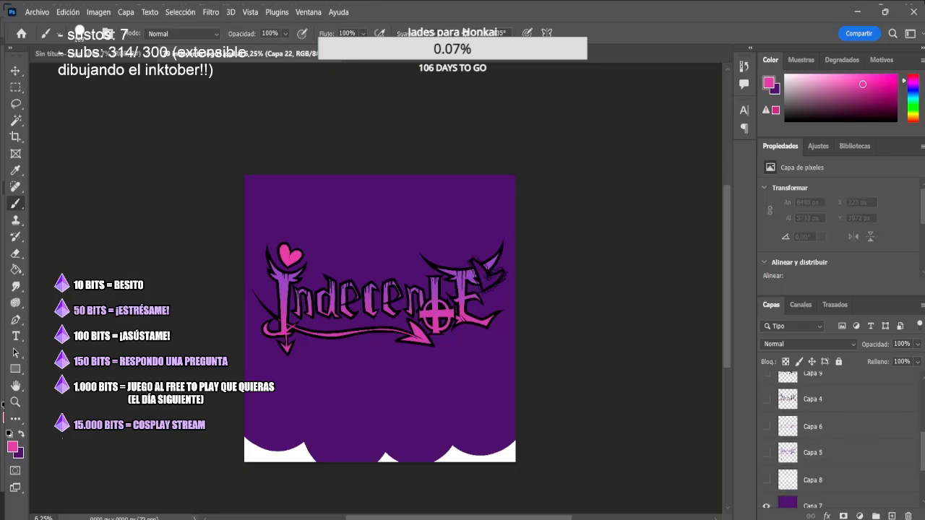
scroll(769, 412, up, 3)
mouse_move(767, 403)
mouse_down()
mouse_move(766, 482)
mouse_move(767, 385)
mouse_up()
scroll(783, 418, down, 3)
scroll(767, 434, up, 1)
scroll(767, 448, up, 1)
scroll(767, 390, up, 3)
Try two light pink shades as the fill of the lace panties on Capa 22
click(16, 171)
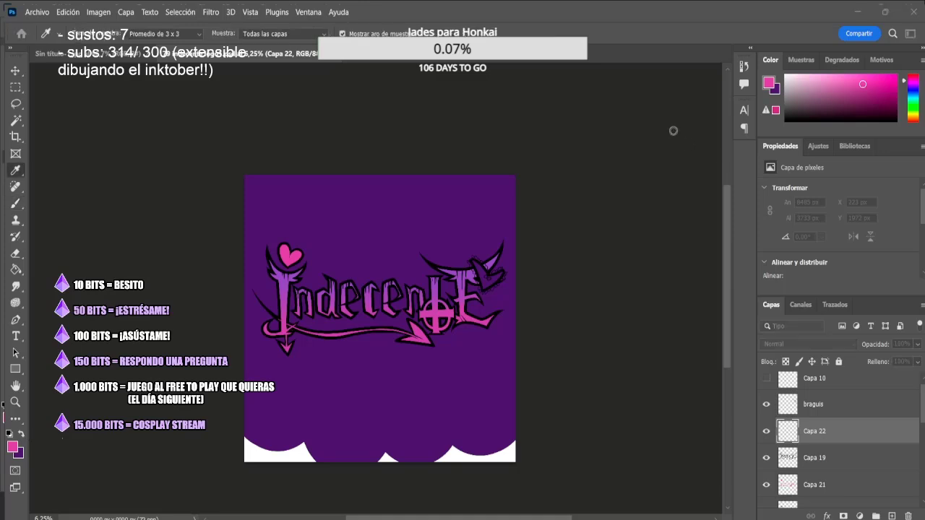
click(842, 76)
key(b)
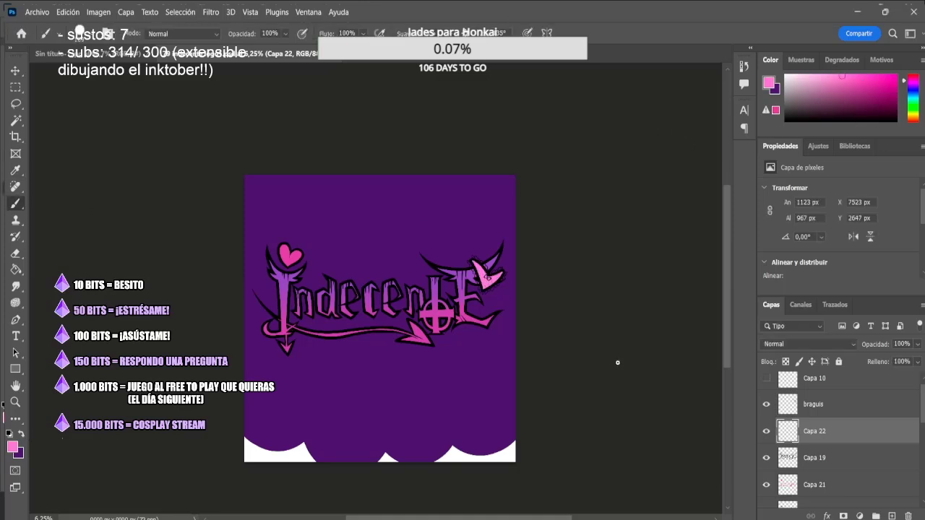
key(ctrl+z)
key(i)
key(x)
click(13, 447)
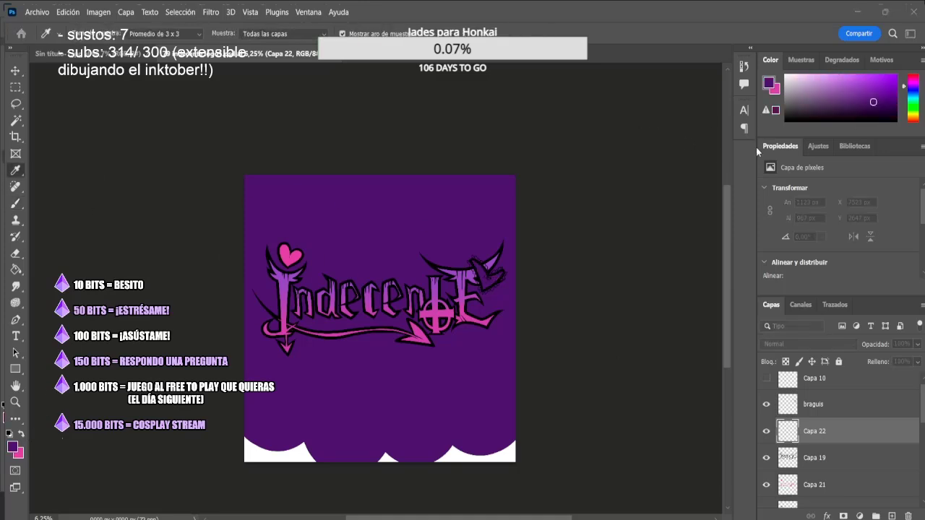
key(b)
alt+click(474, 271)
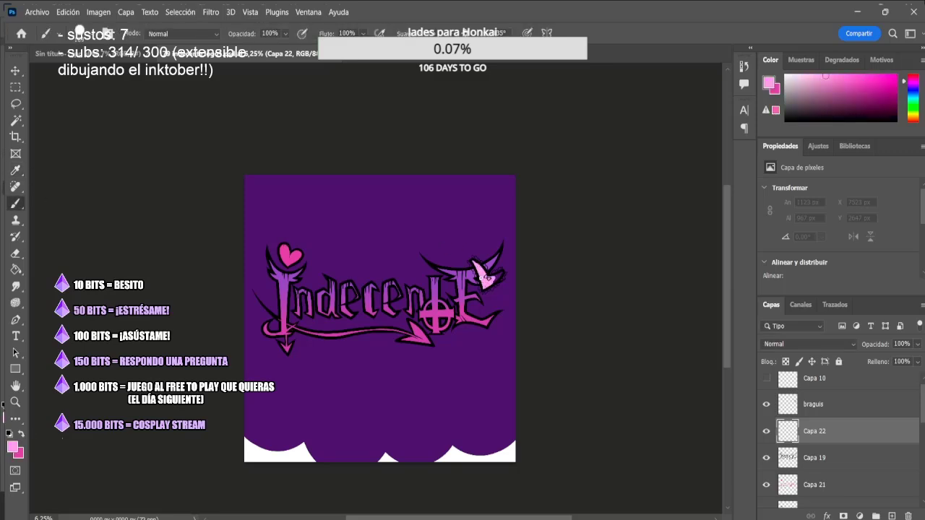
key(ctrl+z)
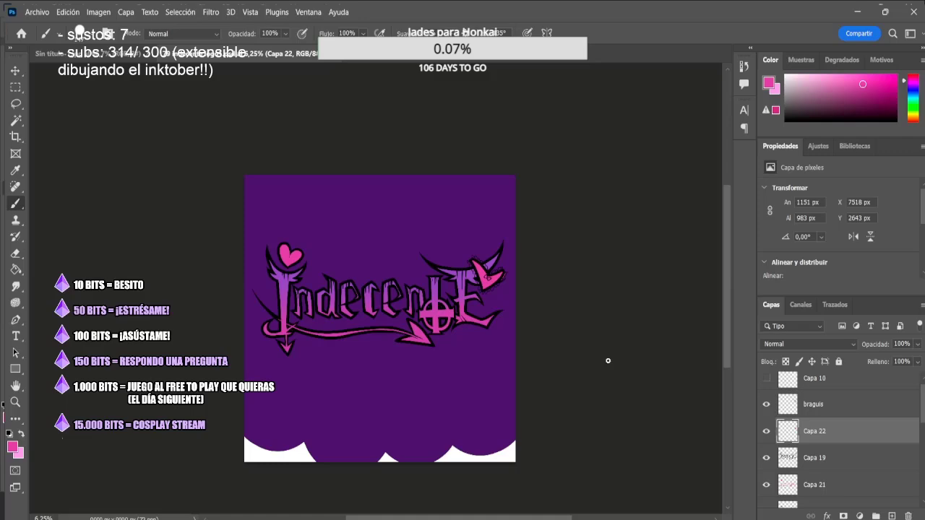
Color the lace panties hot pink, and make their lace, bow and the heart outline light pink
key(ctrl+z)
key(ctrl+plus)
key(ctrl+plus)
drag(580, 421, 384, 404)
key(ctrl+plus)
key(ctrl+plus)
mouse_move(372, 189)
mouse_down()
mouse_move(465, 242)
mouse_move(411, 281)
mouse_move(438, 256)
mouse_move(553, 278)
mouse_up()
key(ctrl+minus)
key(ctrl+minus)
key(ctrl+minus)
key(ctrl+minus)
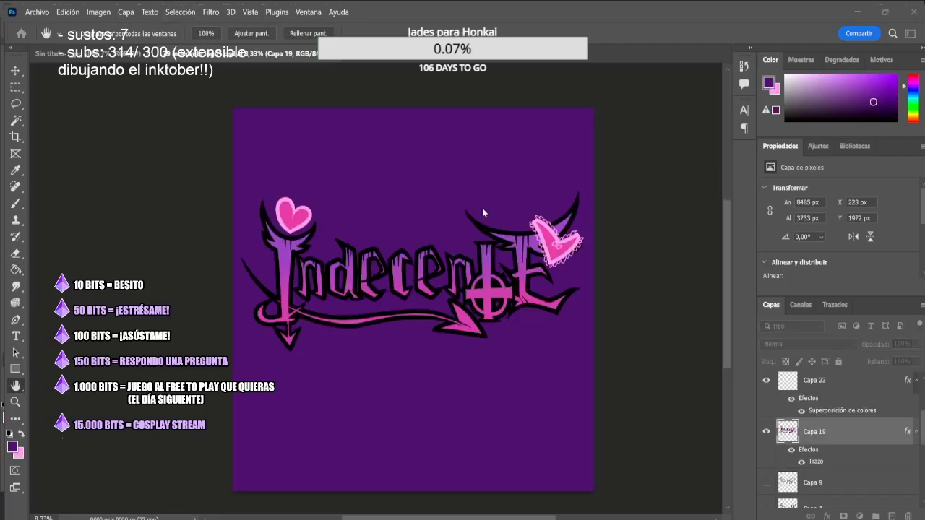
Outline the lettering on Capa 19 with a white stroke and erase stray ink specks around the "e" letters
key(i)
key(h)
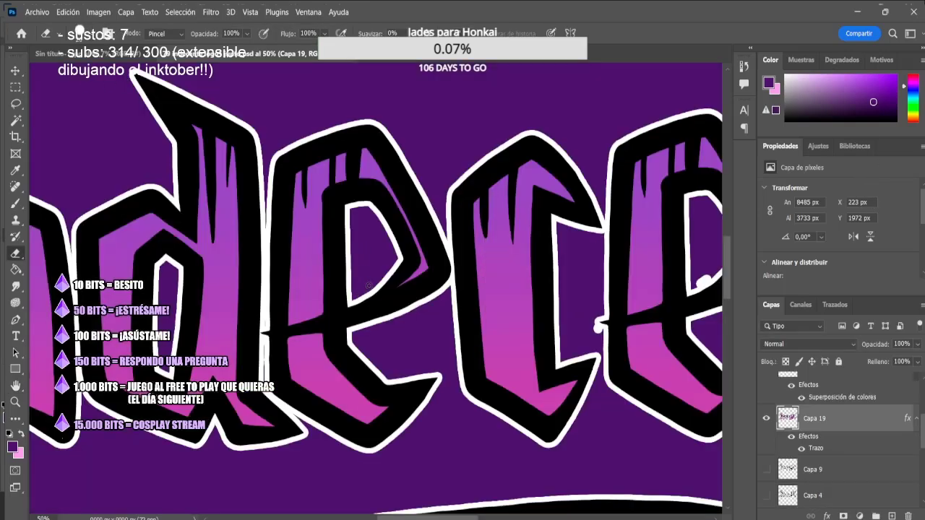
click(599, 332)
scroll(561, 473, left, 5)
scroll(382, 281, right, 10)
click(383, 281)
scroll(406, 265, right, 3)
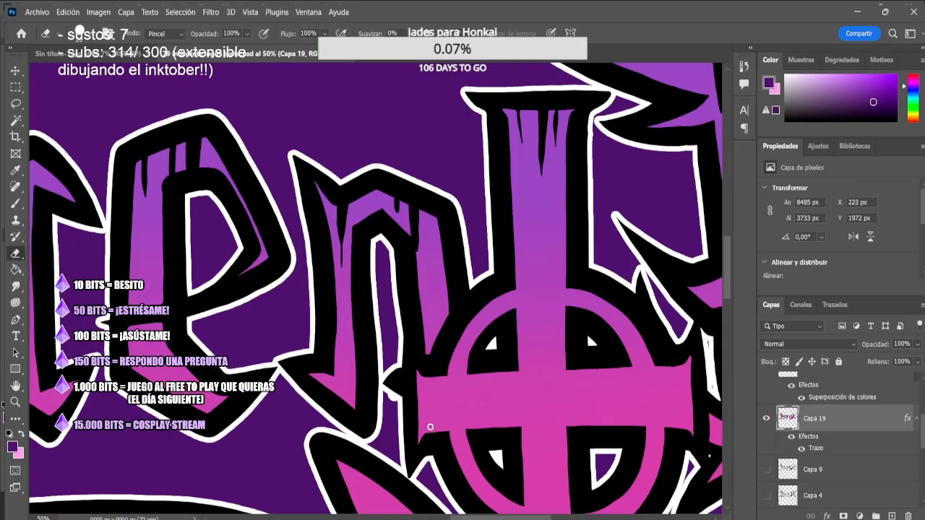
Inspect the white outline around the "t", the horned "E" and the rest of the lettering for flaws
scroll(429, 427, right, 1)
scroll(375, 289, right, 5)
scroll(376, 289, up, 5)
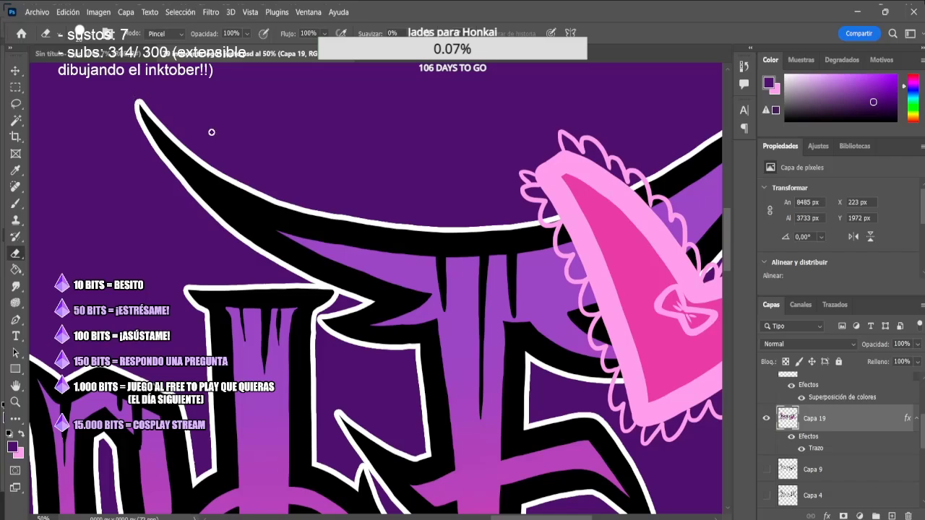
scroll(585, 349, right, 6)
scroll(729, 248, up, 3)
scroll(650, 289, down, 10)
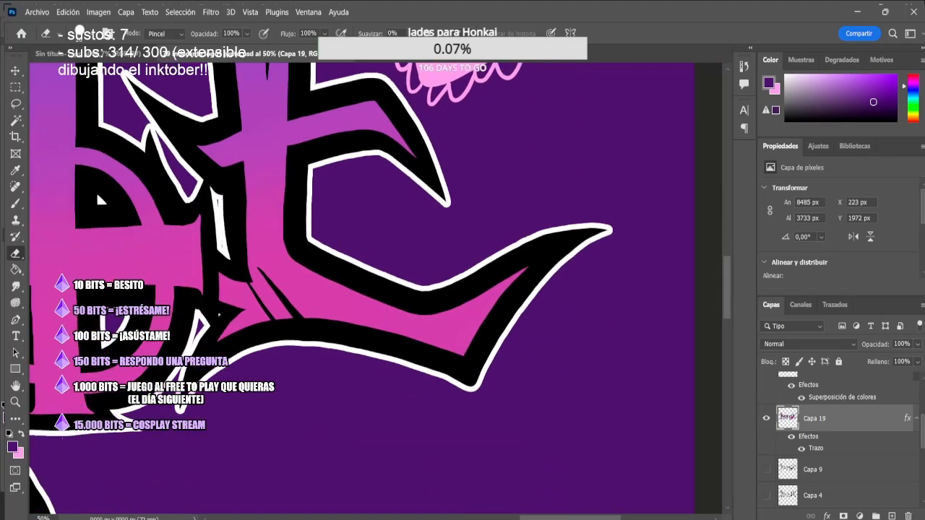
alt+scroll(585, 329, down, 2)
scroll(584, 328, left, 10)
key(ctrl+plus)
key(ctrl+minus)
key(ctrl+minus)
key(space)
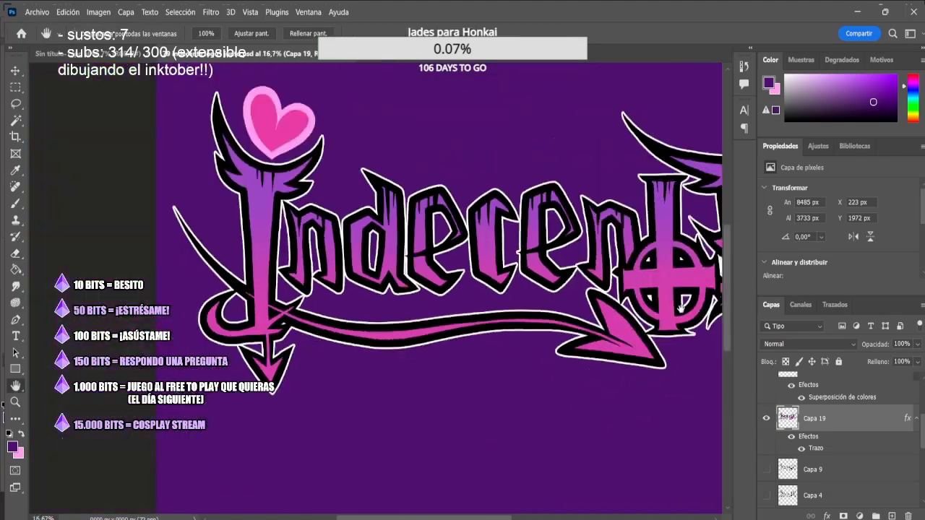
drag(669, 283, 571, 329)
key(ctrl+minus)
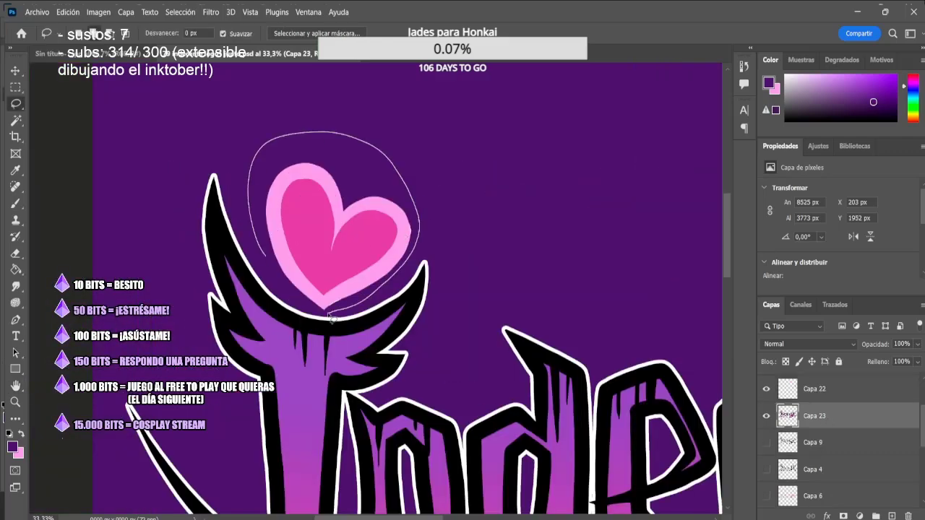
Select the heart above the "I" with the Lasso on Capa 23, move it slightly upward away from the horns, and deselect
drag(329, 314, 267, 257)
key(v)
drag(325, 253, 322, 232)
key(ctrl+d)
Check the edges of the heart and the horns below it up close, and review the whole logo
key(ctrl+plus)
key(ctrl+plus)
click(16, 254)
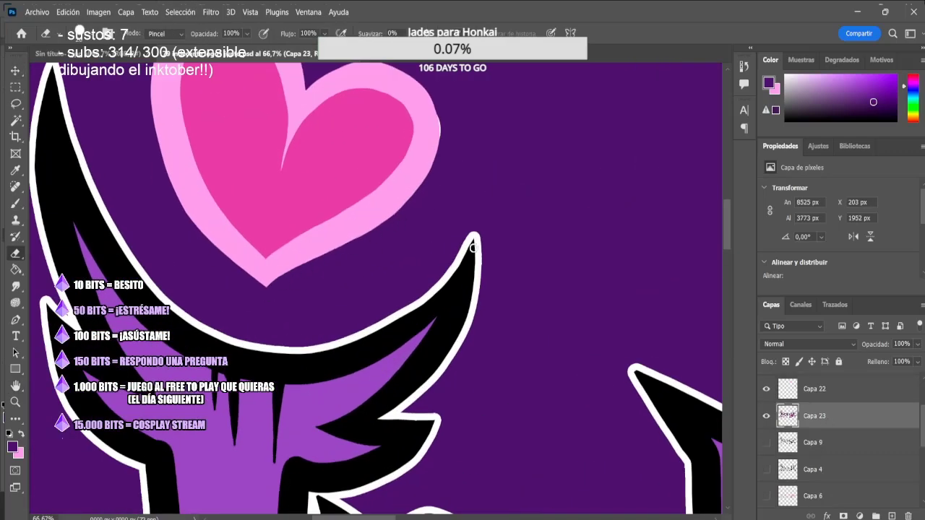
scroll(463, 239, up, 3)
key(ctrl+minus)
key(ctrl+minus)
key(ctrl+minus)
key(ctrl+minus)
key(ctrl+minus)
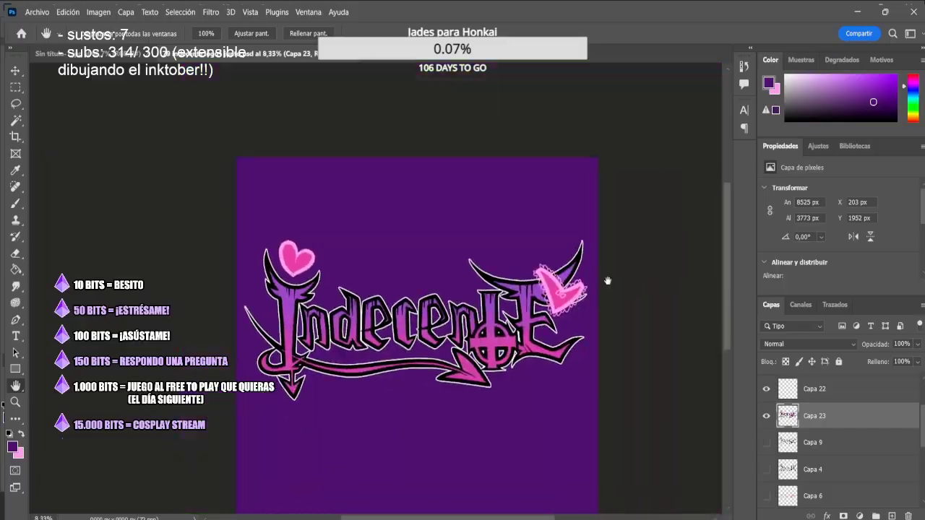